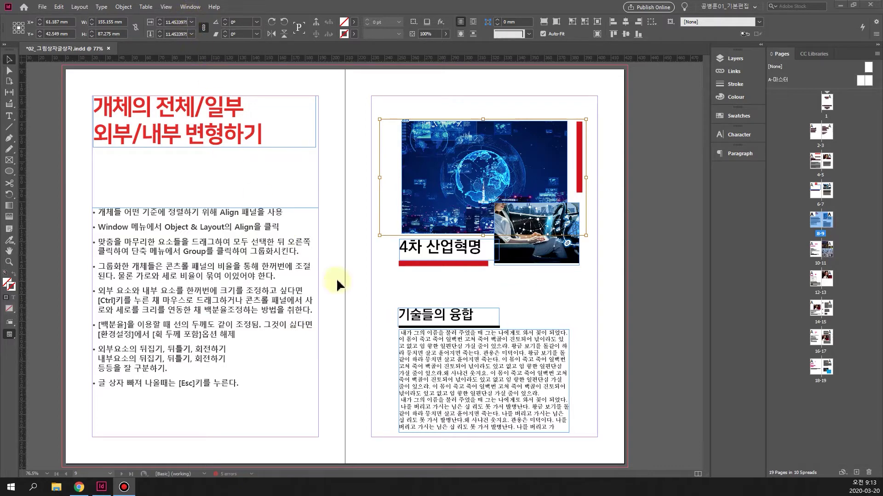
Reset the active custom workspace to its saved panel layout.
left_click(188, 8)
mouse_move(236, 32)
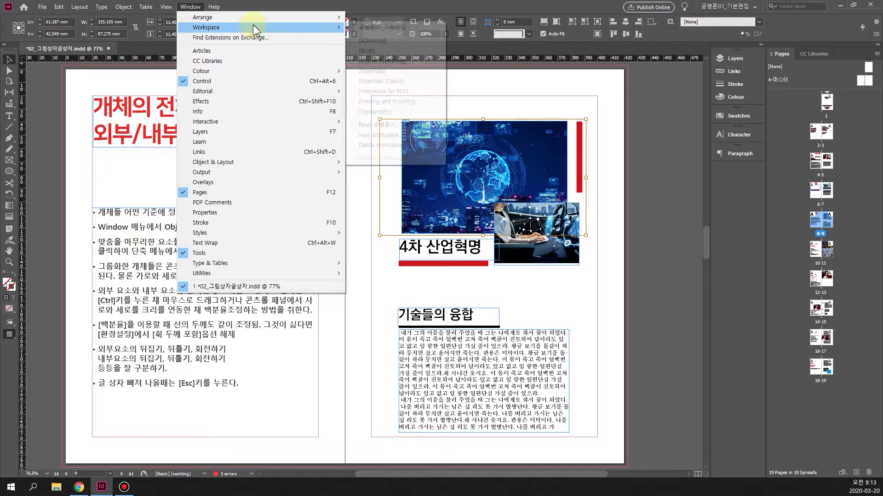
left_click(418, 130)
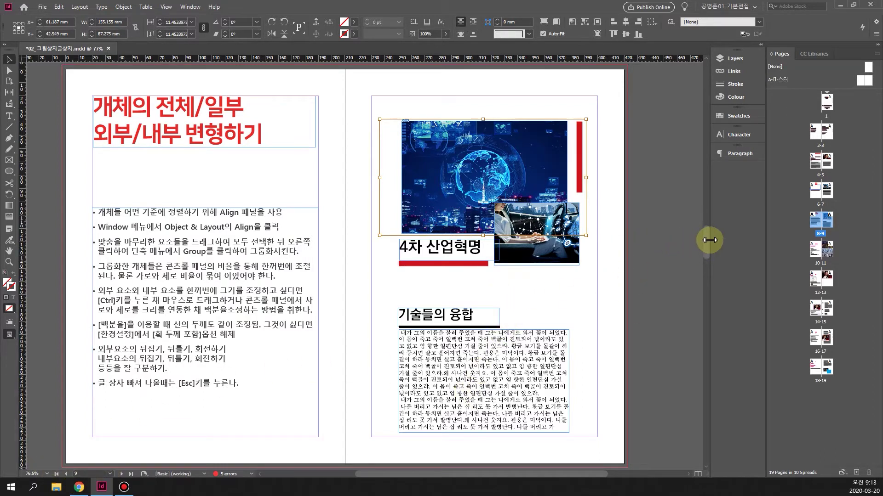
Look through the spreads around pages 4 to 9 and the page list, returning to spread 8-9.
scroll(662, 241, "up", 10)
scroll(694, 157, "down", 10)
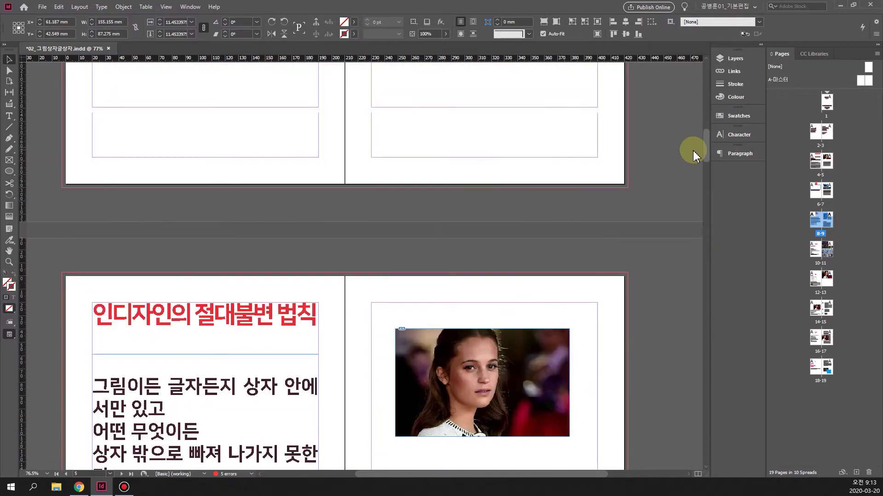
scroll(687, 258, "up", 4)
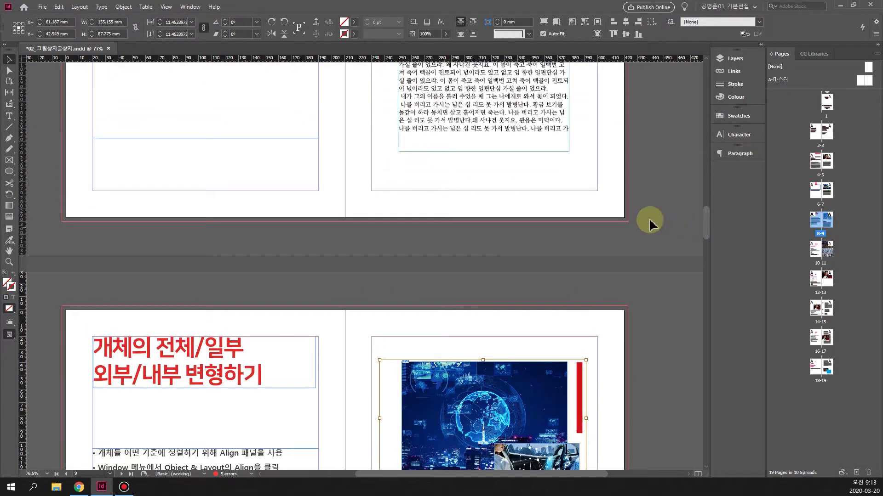
scroll(705, 216, "up", 10)
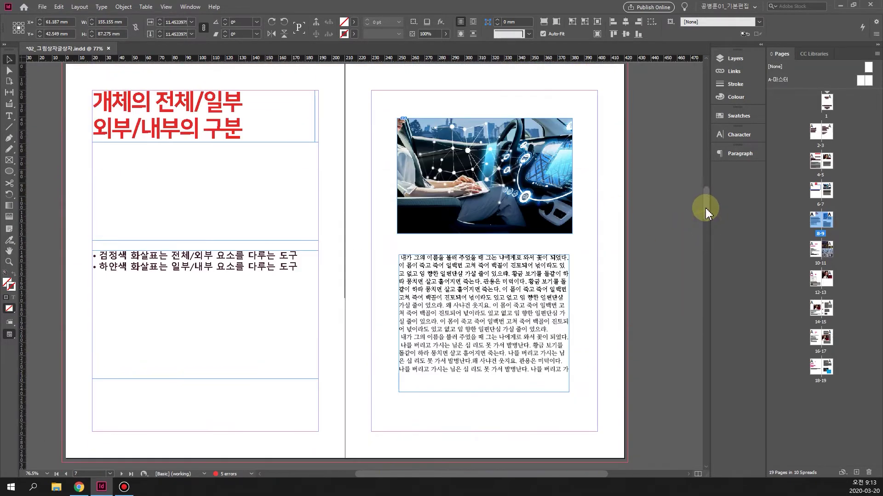
left_click(478, 234)
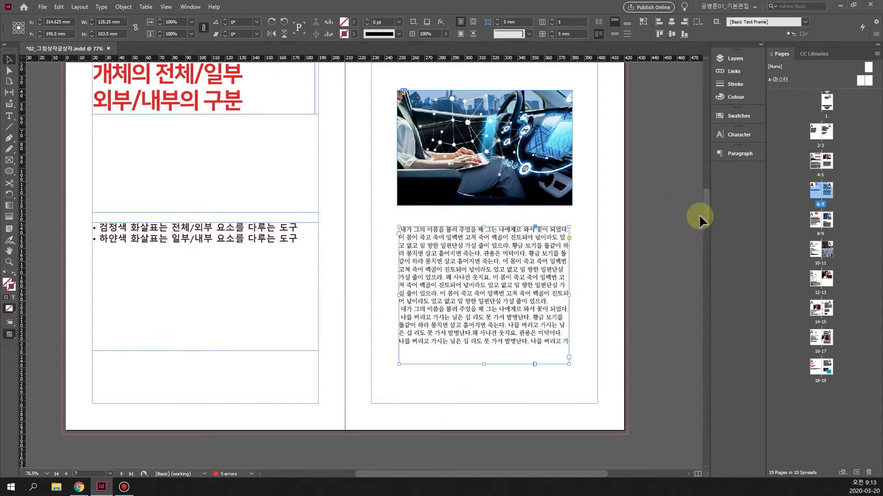
scroll(611, 228, "down", 3)
scroll(611, 229, "down", 3)
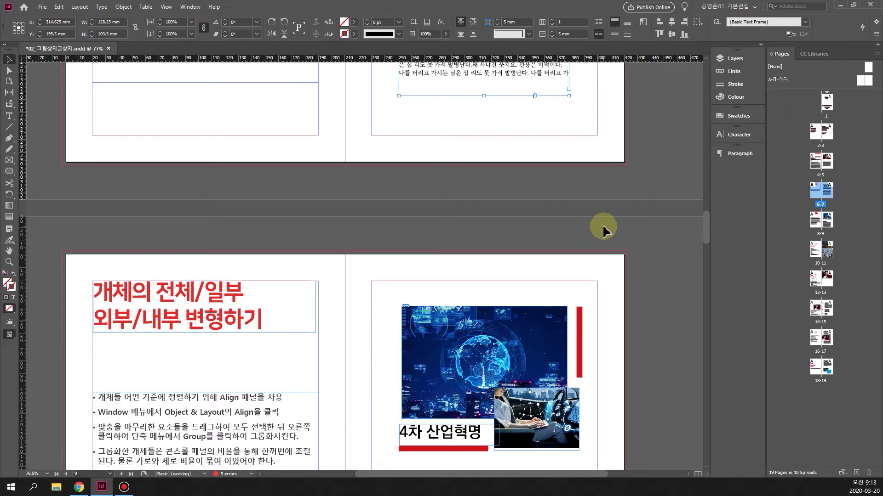
scroll(578, 211, "down", 4)
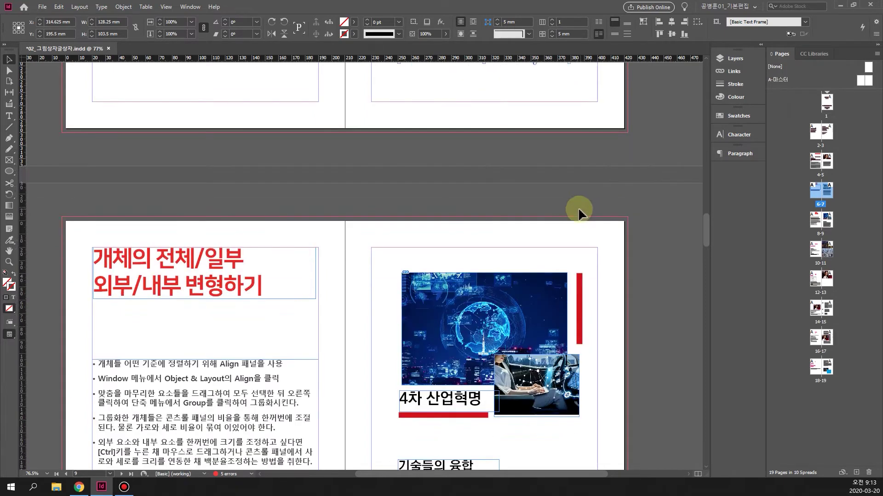
scroll(558, 211, "down", 1)
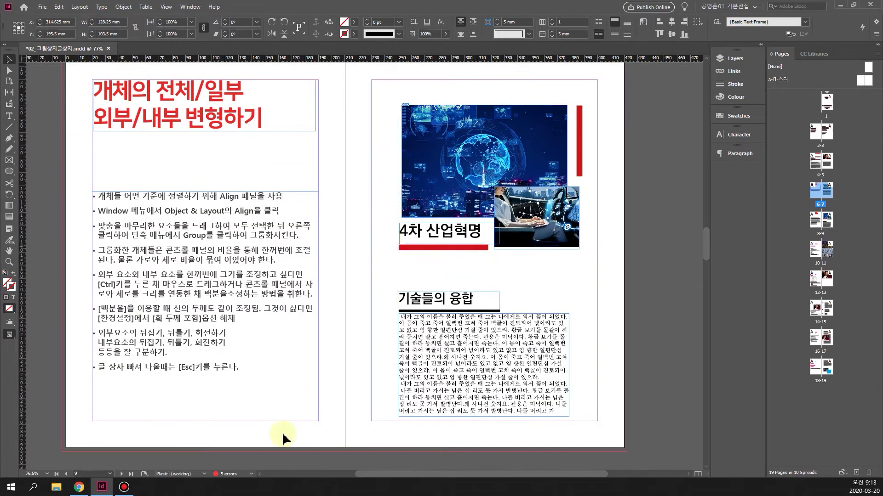
left_click(110, 474)
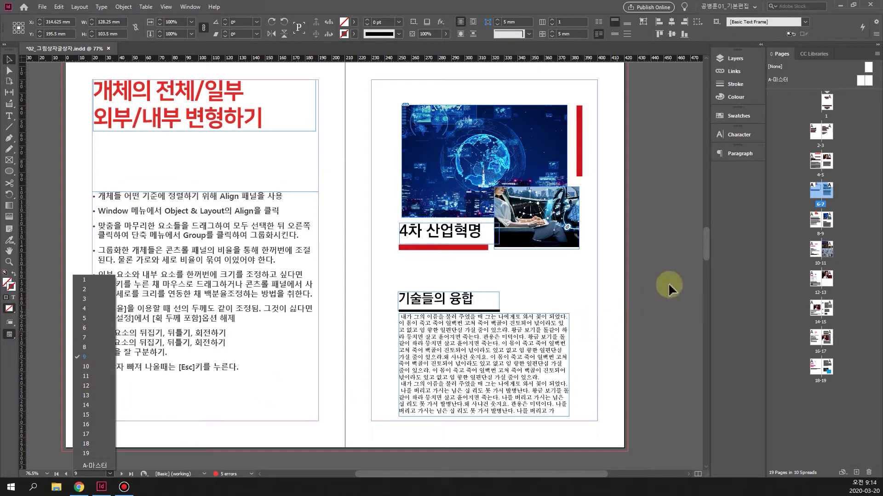
left_click(679, 268)
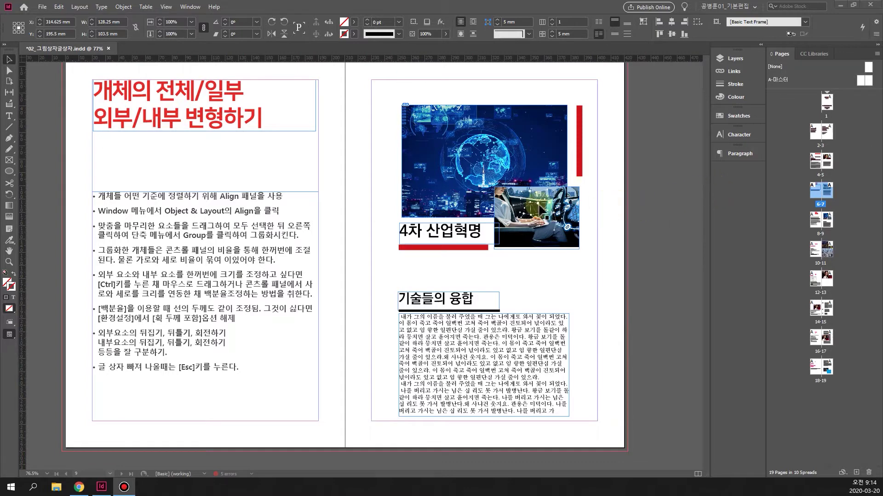
Select the picture group on page 9, deselect it, and select the globe image's content inside its frame.
left_click(475, 207)
scroll(705, 248, "up", 1)
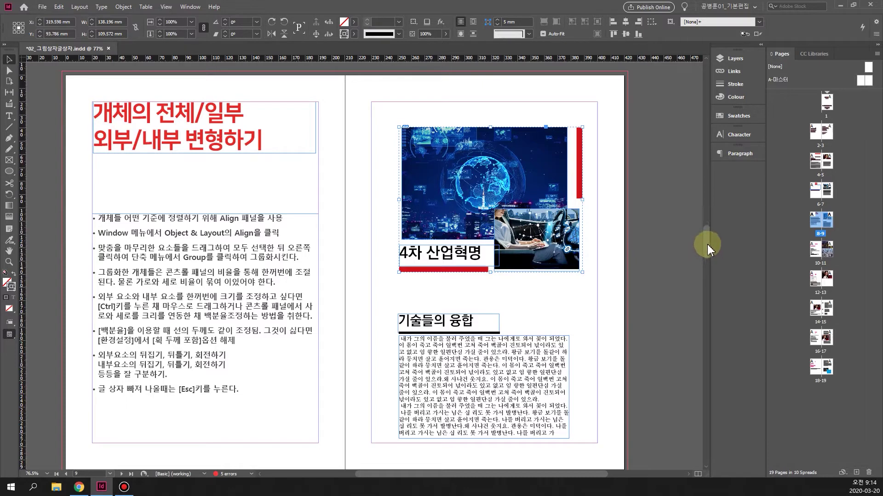
scroll(707, 248, "down", 2)
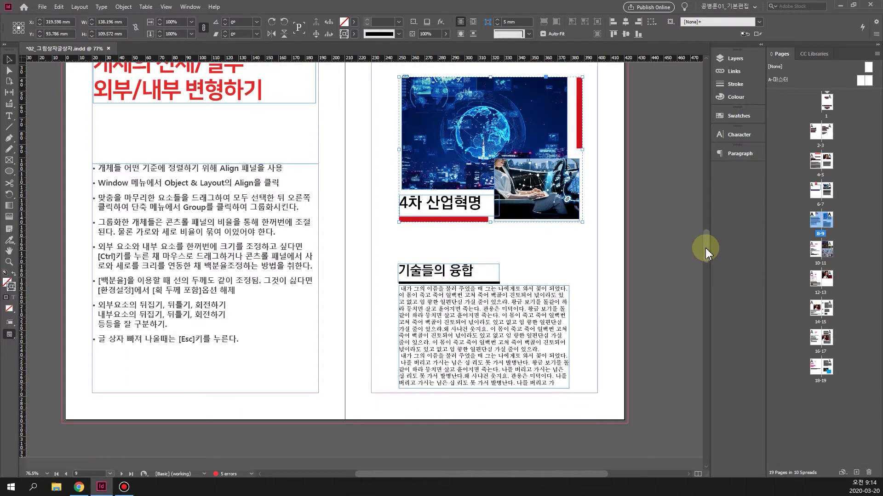
scroll(705, 247, "up", 1)
scroll(705, 247, "down", 1)
scroll(704, 245, "up", 2)
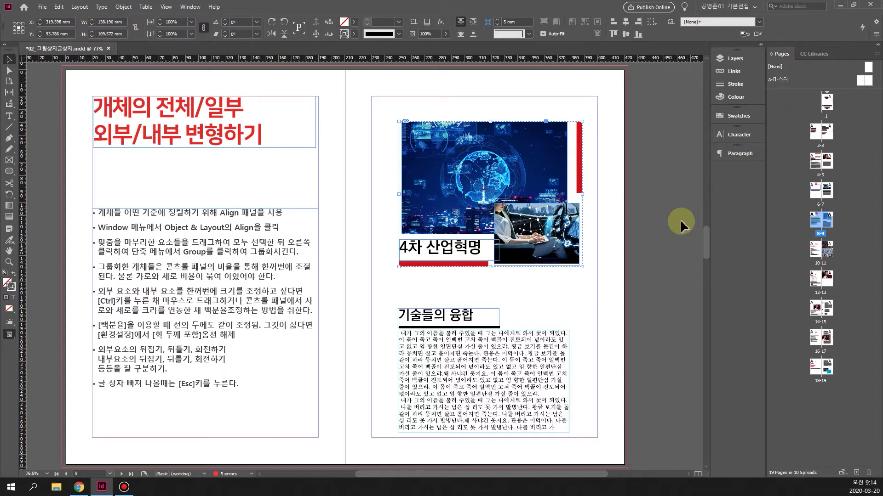
left_click(506, 288)
left_click(489, 172)
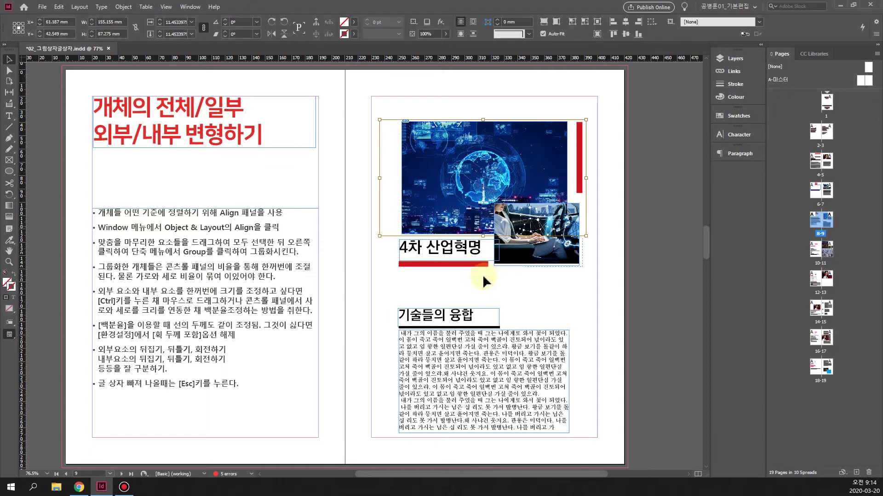
Switch between the whole picture group and the globe image's inner content, ending with the whole group selected.
left_click(547, 306)
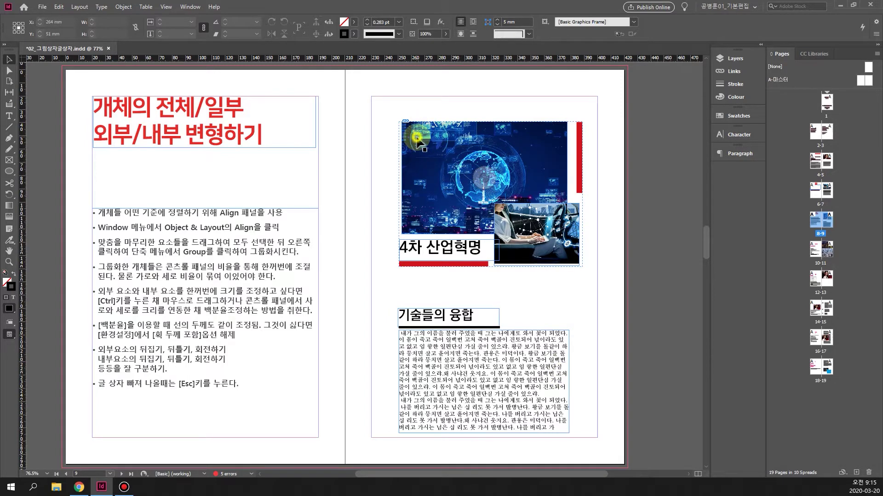
left_click(462, 138)
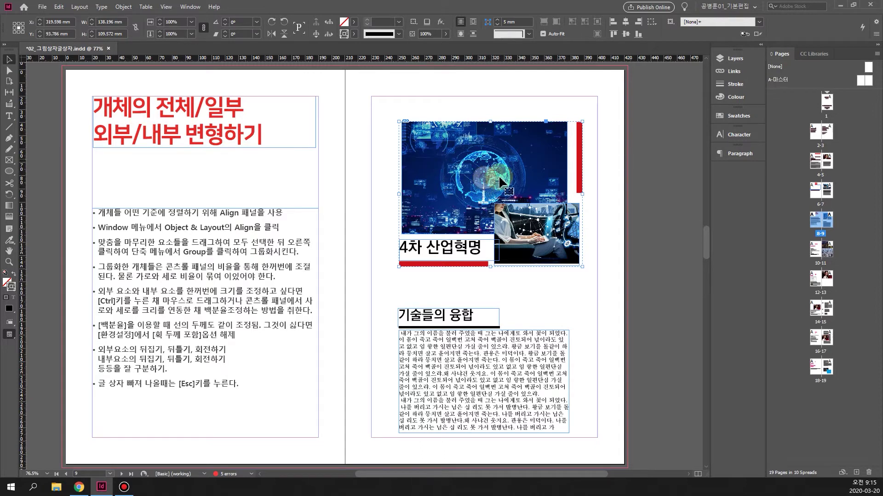
left_click(484, 185)
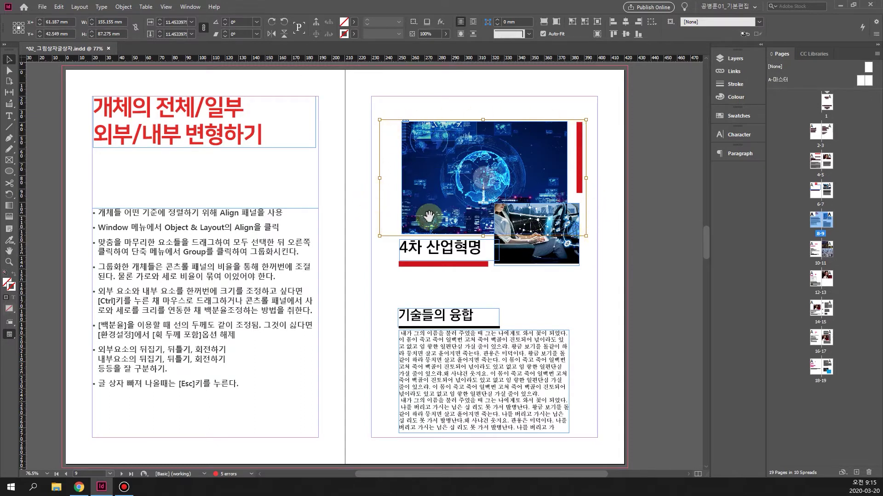
key("Escape")
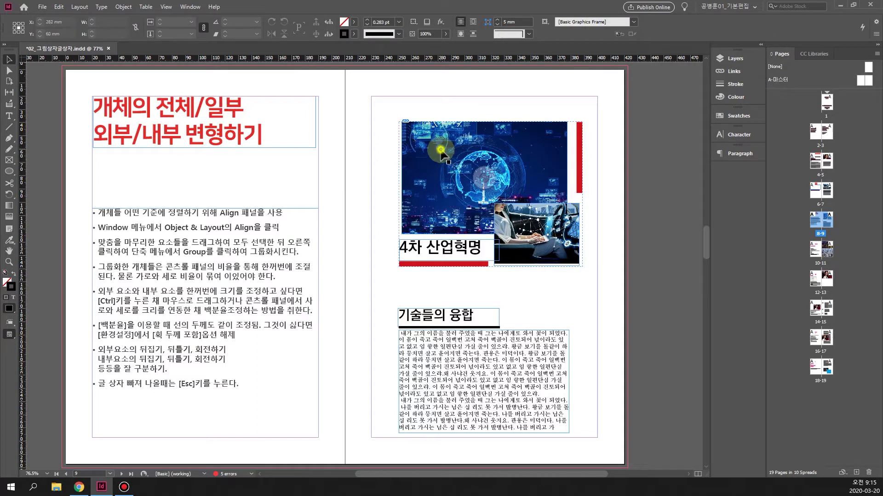
left_click(442, 156)
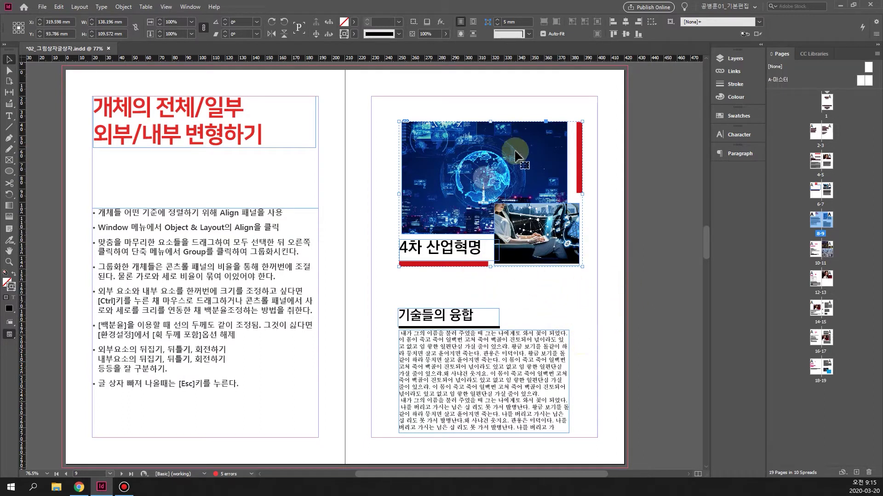
Select only the vertical red line inside the picture group on page 9.
left_click(595, 177)
left_click(579, 178)
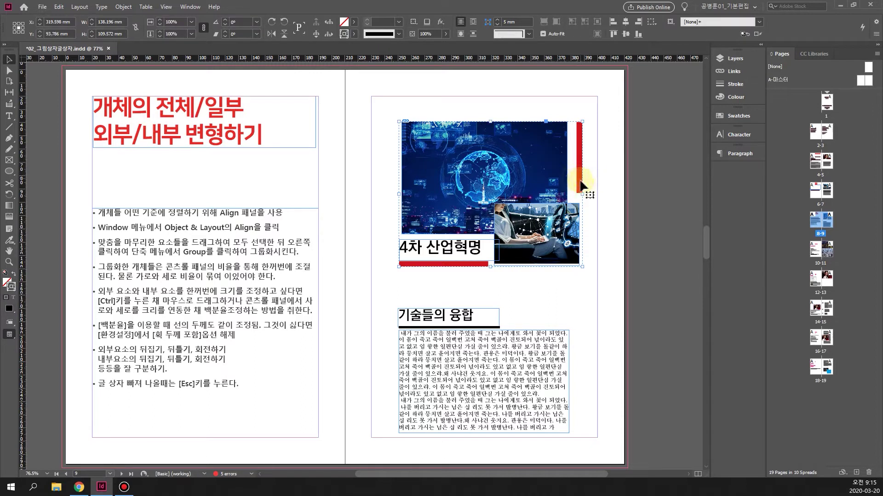
left_click(591, 193)
left_click(581, 179)
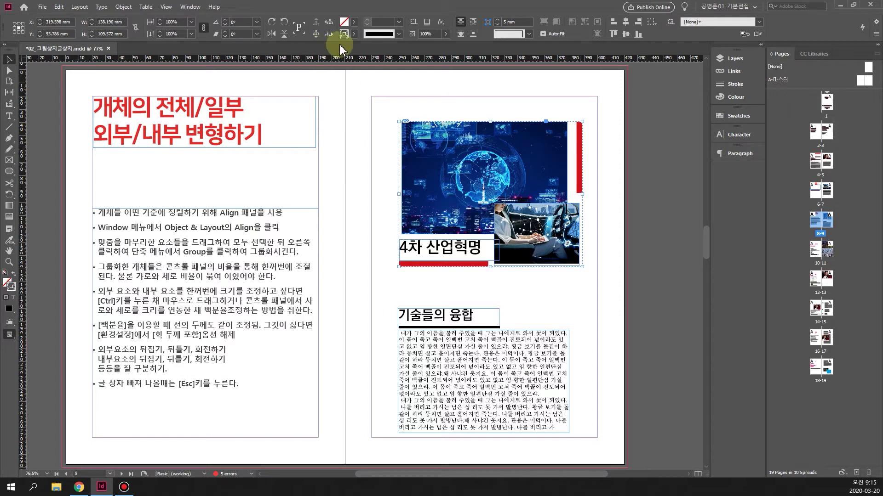
left_click(316, 36)
left_click(581, 171)
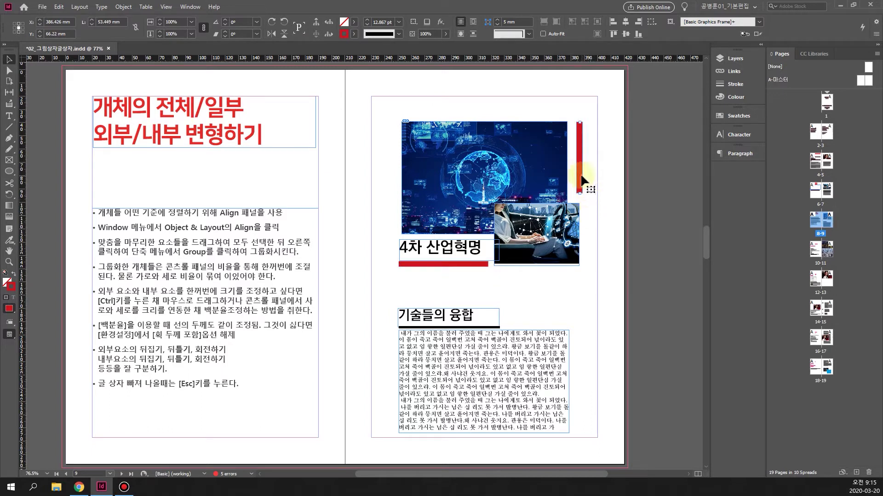
Select the group's remaining elements one by one: the "4차 산업혁명" text frame, the small car picture and the horizontal red line.
left_click(467, 249)
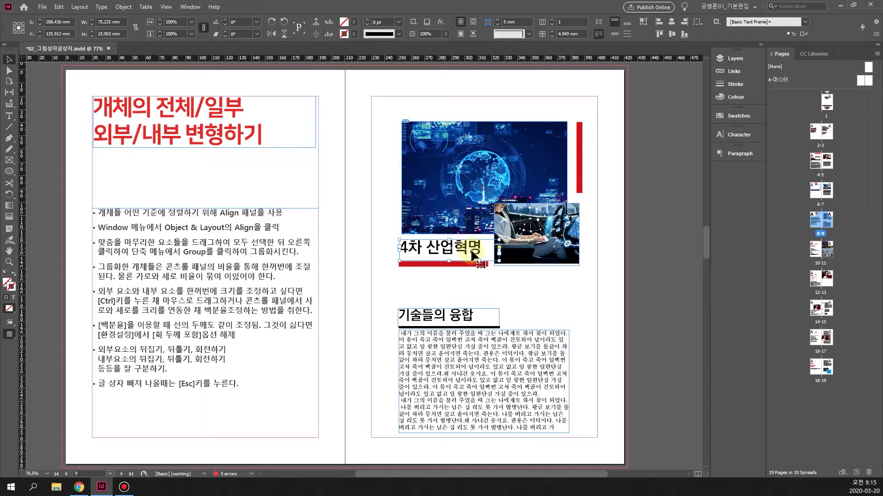
left_click(570, 254)
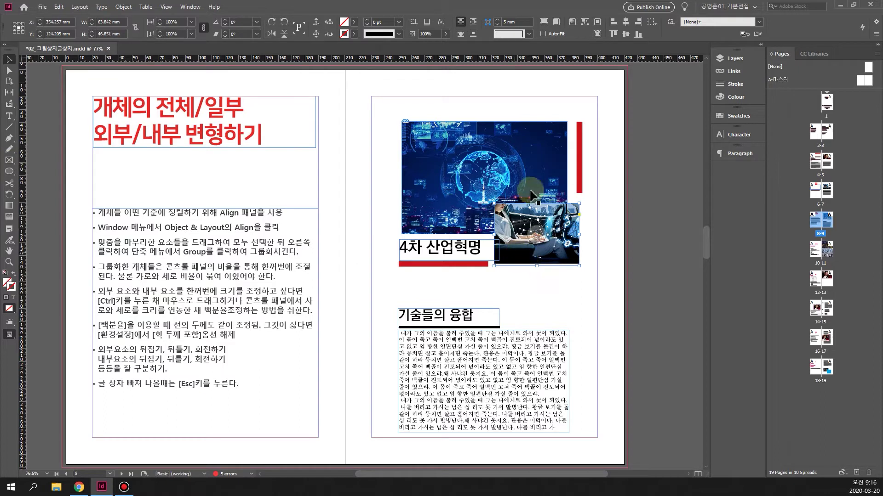
left_click(482, 265)
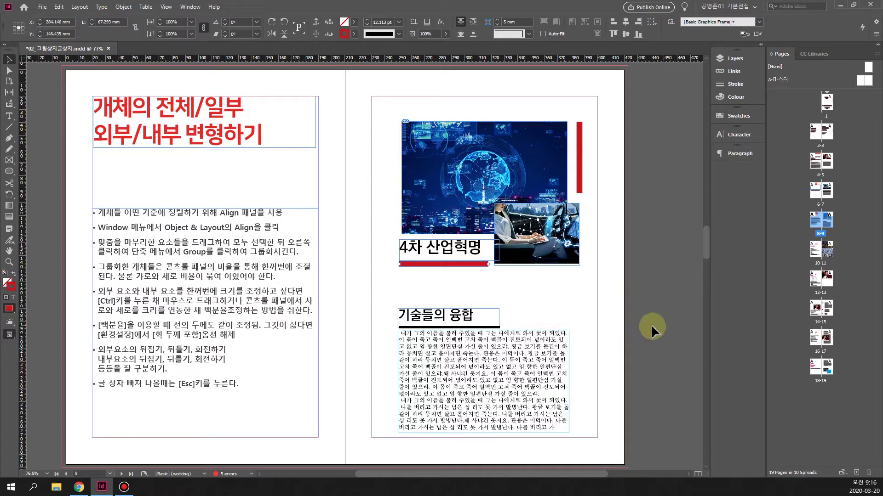
Select the "기술들의 융합" heading frame, the black line beneath it and the body text frame in turn.
left_click(457, 323)
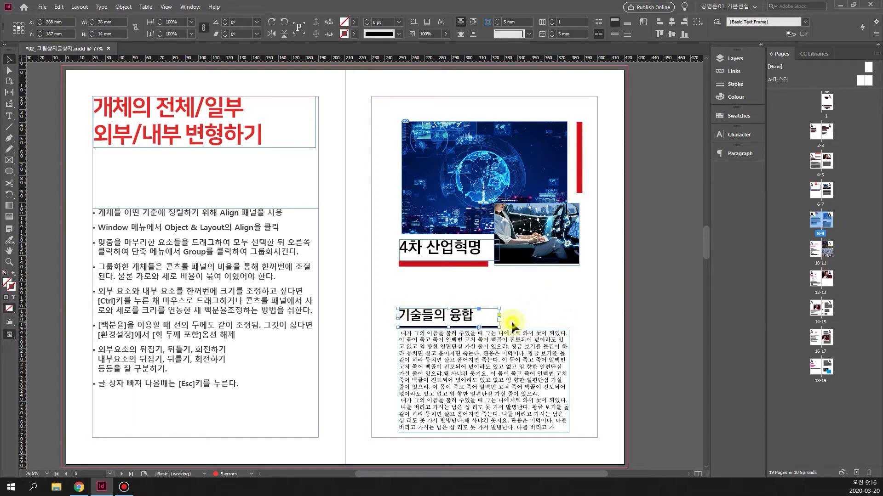
left_click(497, 328)
left_click(497, 328)
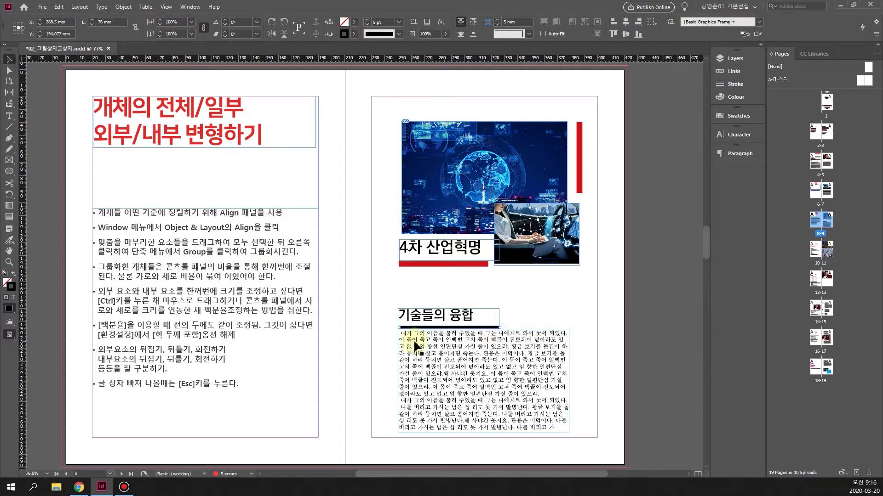
left_click(527, 393)
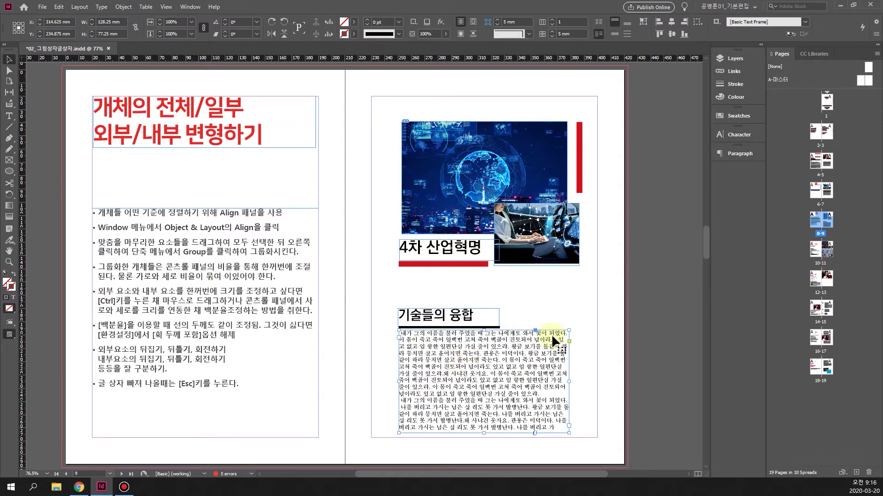
Select the picture group and view the available workspaces without choosing one.
left_click(474, 171)
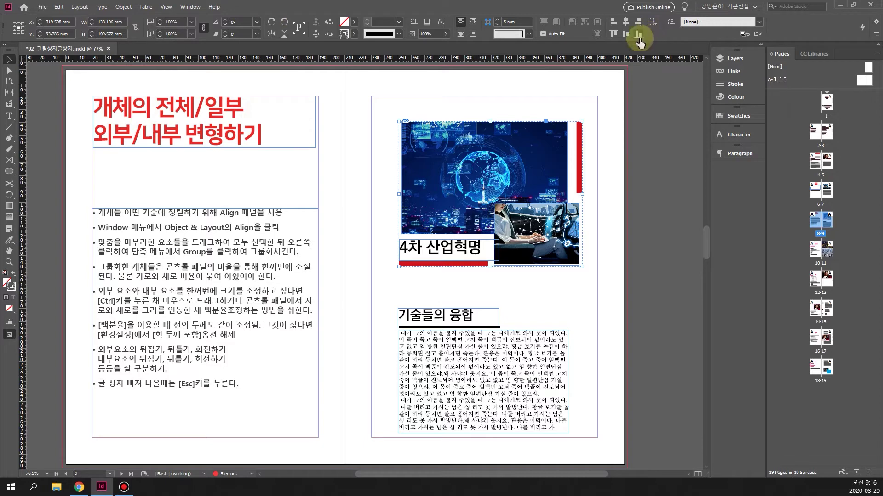
left_click(190, 7)
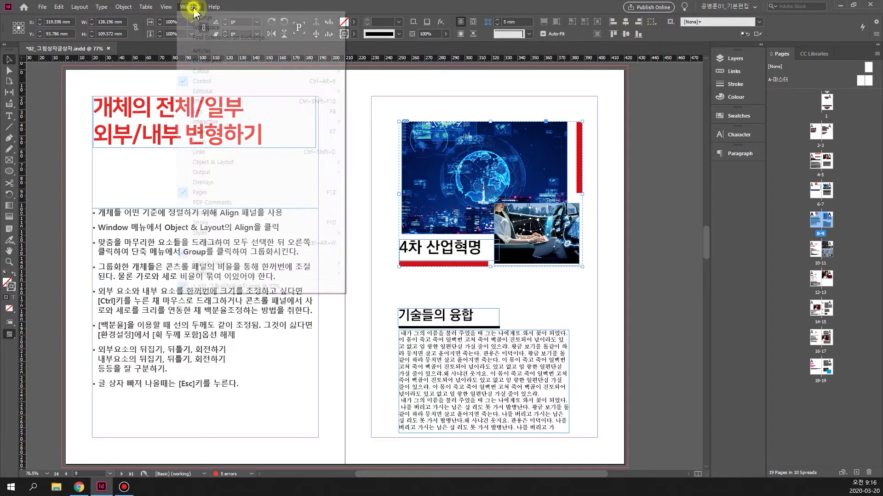
mouse_move(203, 31)
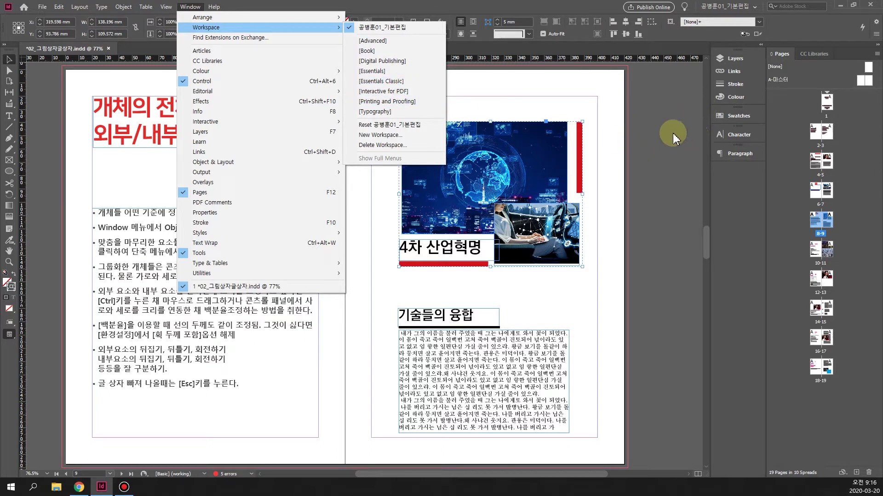
left_click(656, 162)
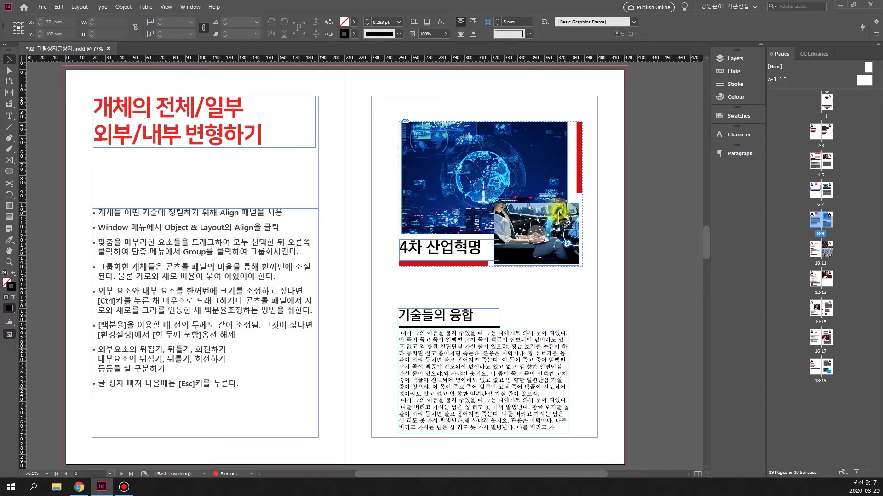
Deselect the picture group on page 9 and select it again as a whole.
left_click(559, 213)
left_click(609, 225)
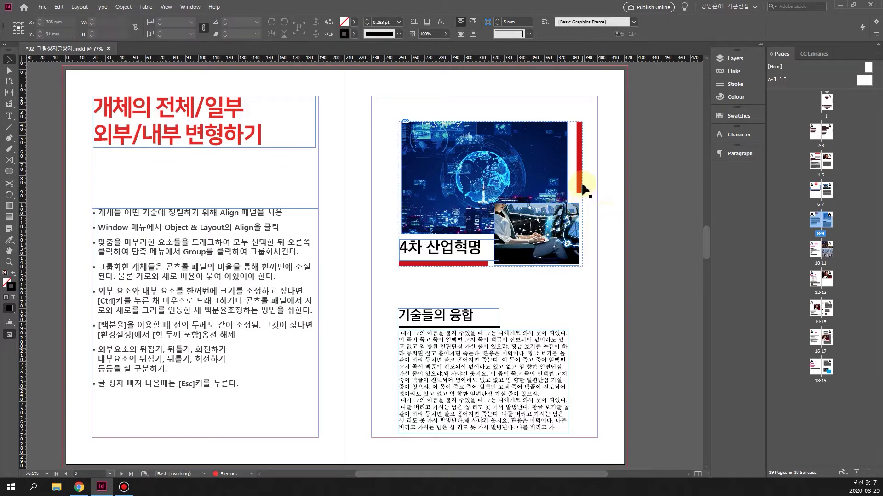
left_click(560, 209)
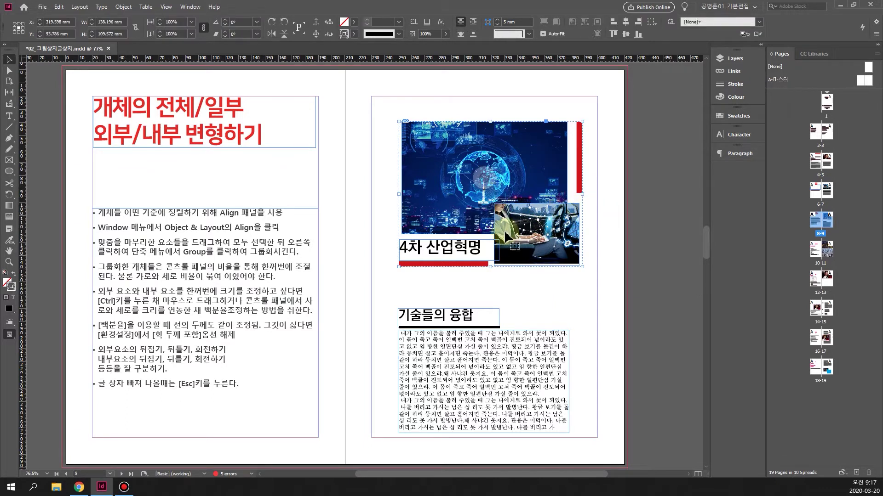
Select the car picture's frame rather than its content, and add the vertical red line to the selection.
left_click(535, 240)
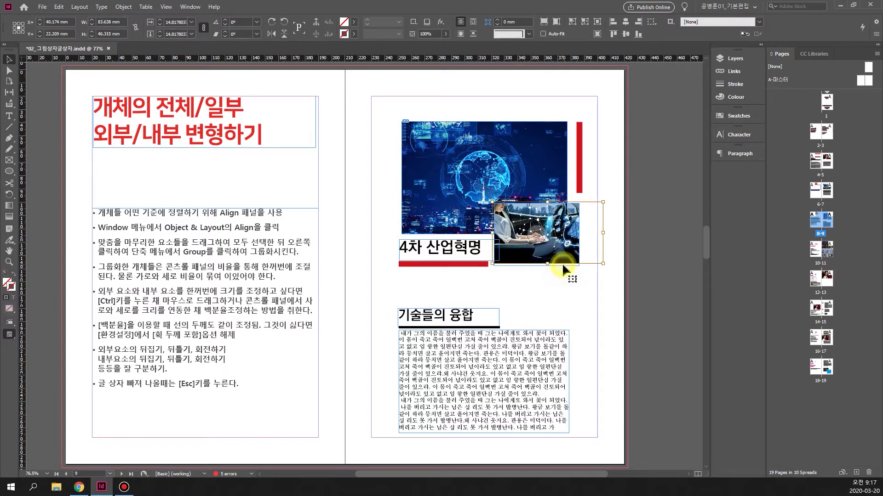
key("Escape")
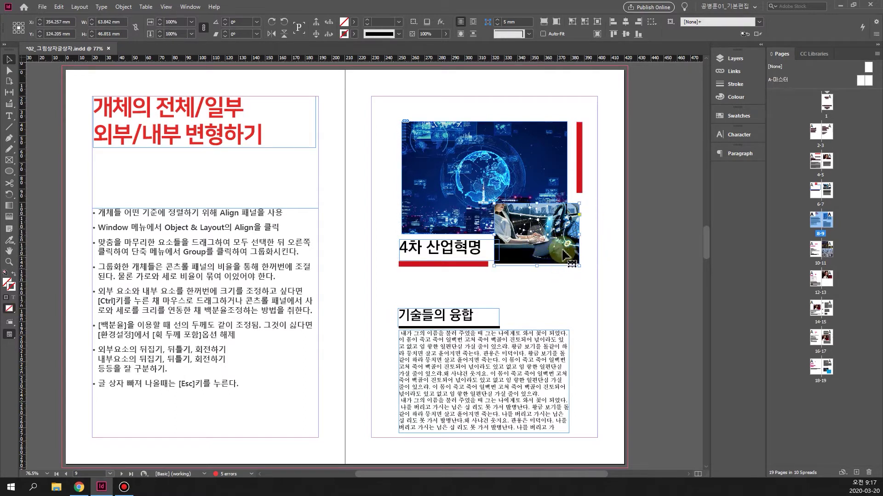
left_click(580, 186)
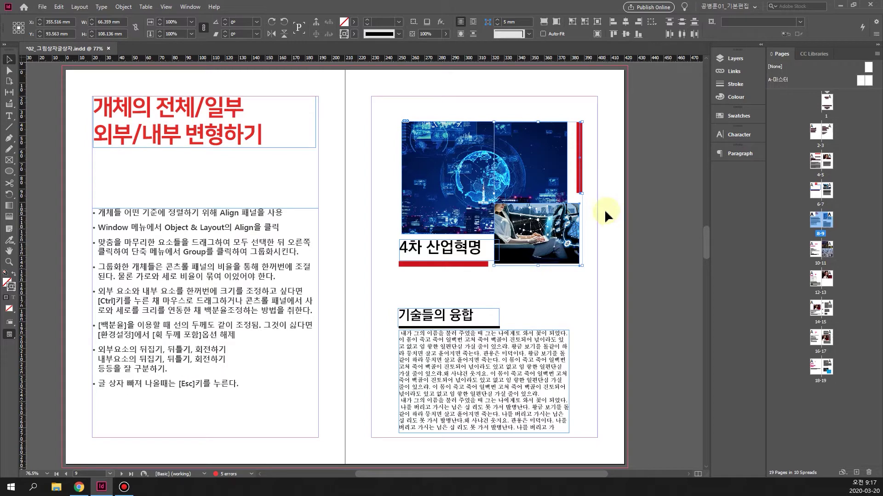
Bring up the Align options beside the picture group, view the alignment and distribution choices, and close them.
left_click(191, 7)
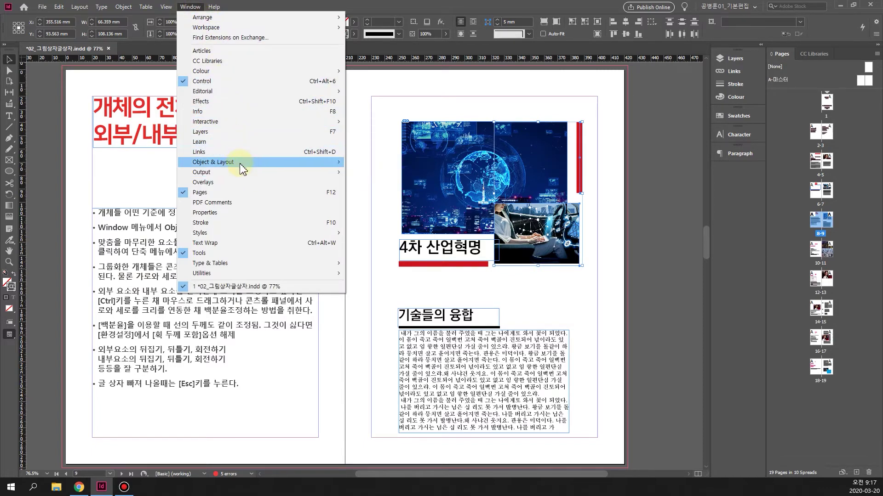
mouse_move(242, 168)
left_click(367, 165)
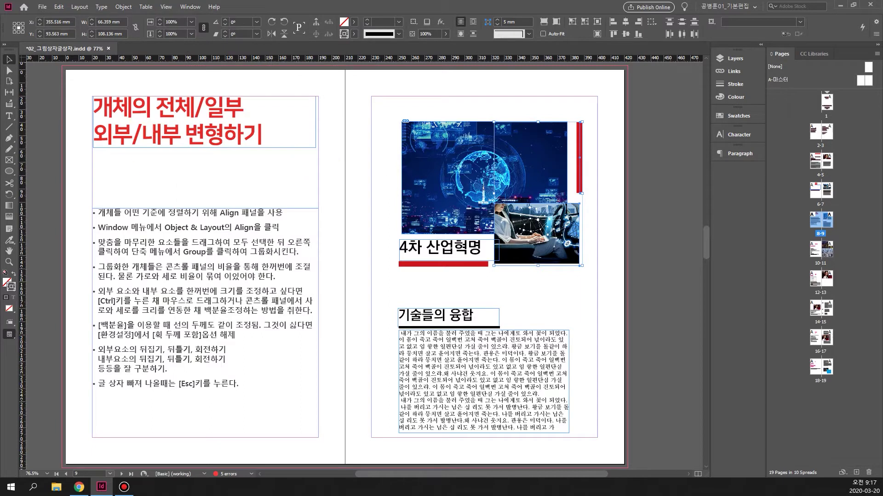
left_click_drag(49, 197, 650, 282)
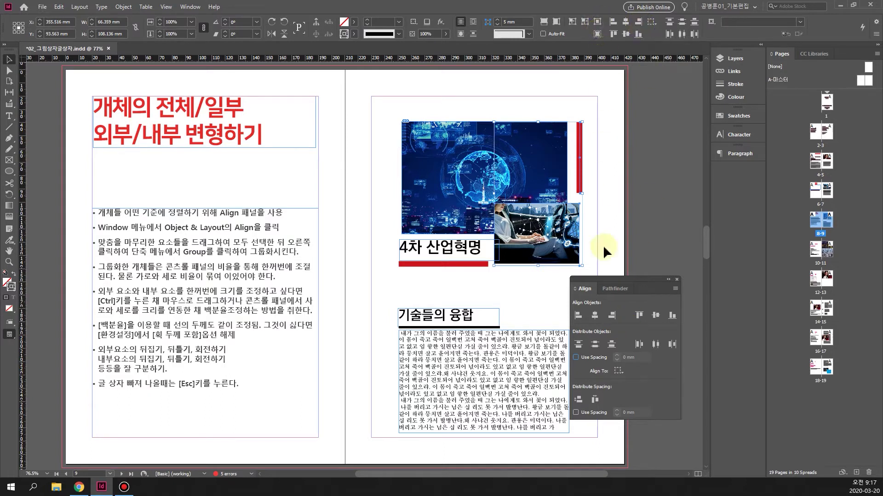
left_click(678, 279)
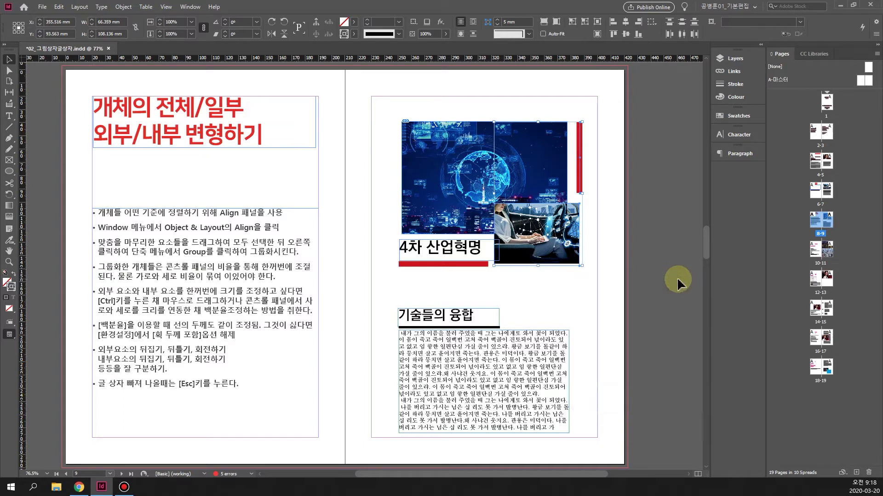
Align the right edges of the car picture and the vertical red line, and deselect them.
left_click(635, 24)
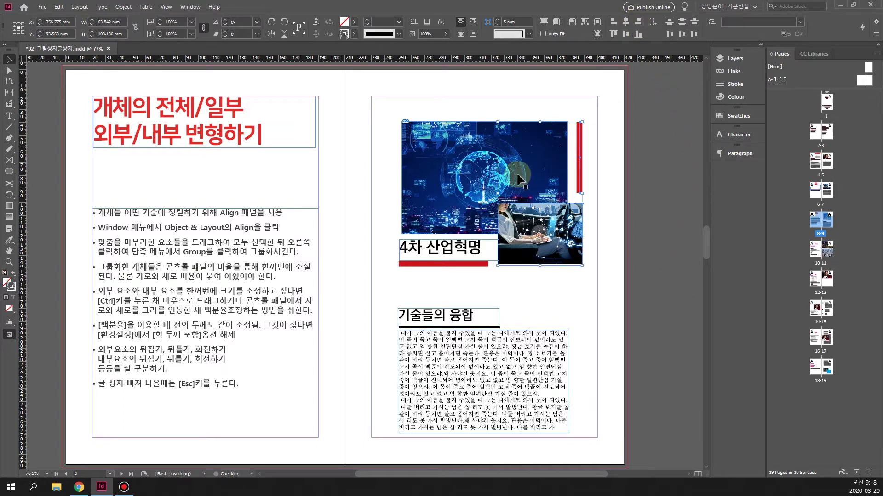
left_click(633, 273)
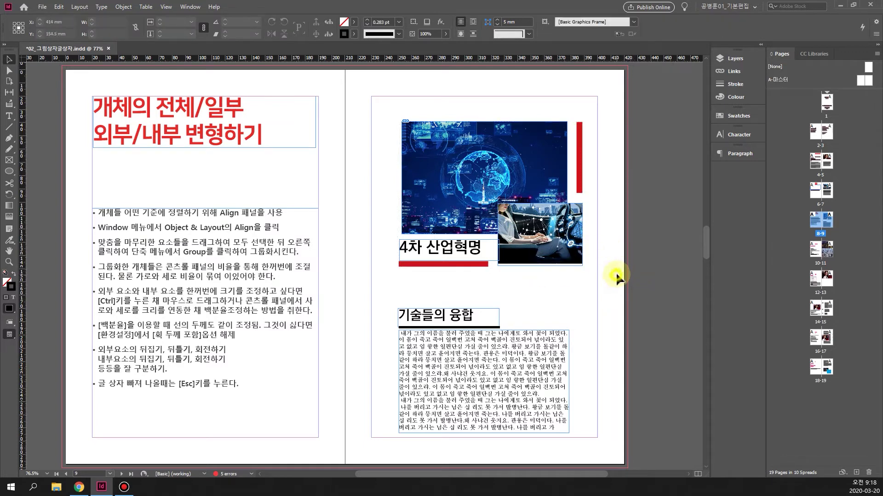
left_click(638, 277)
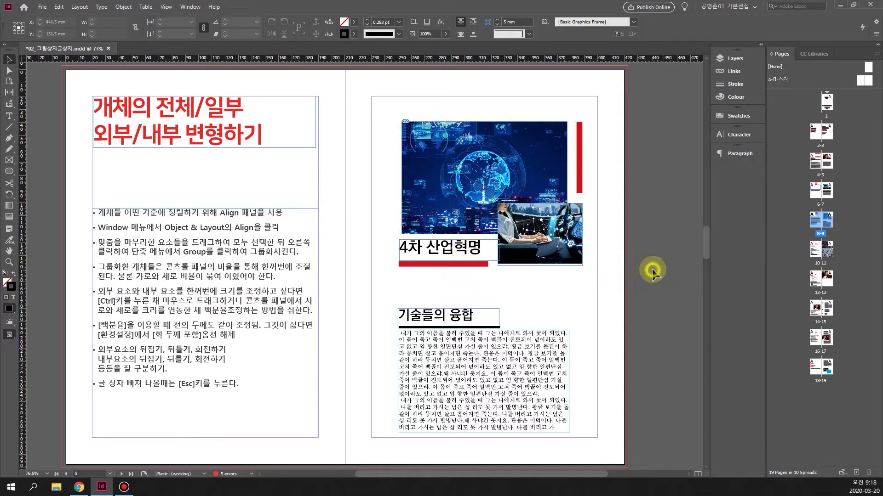
Select the whole picture group on page 9 and view its object commands, including Ungroup, without choosing one.
left_click(447, 144)
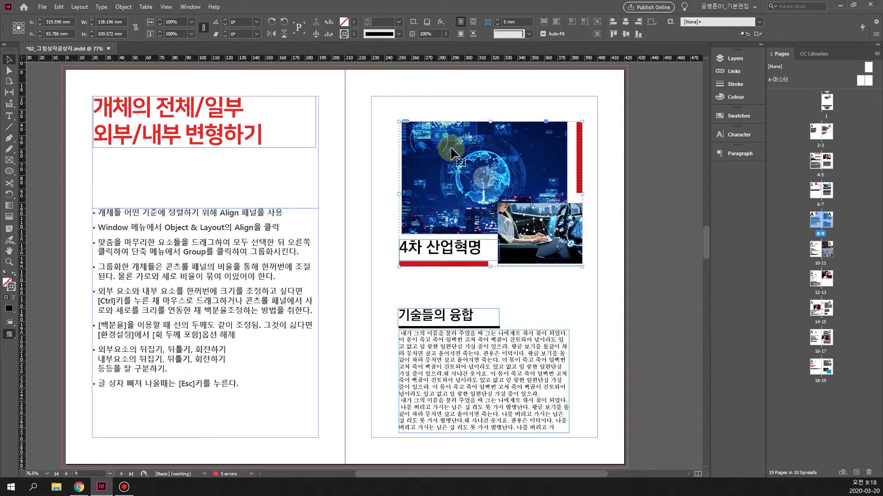
right_click(511, 161)
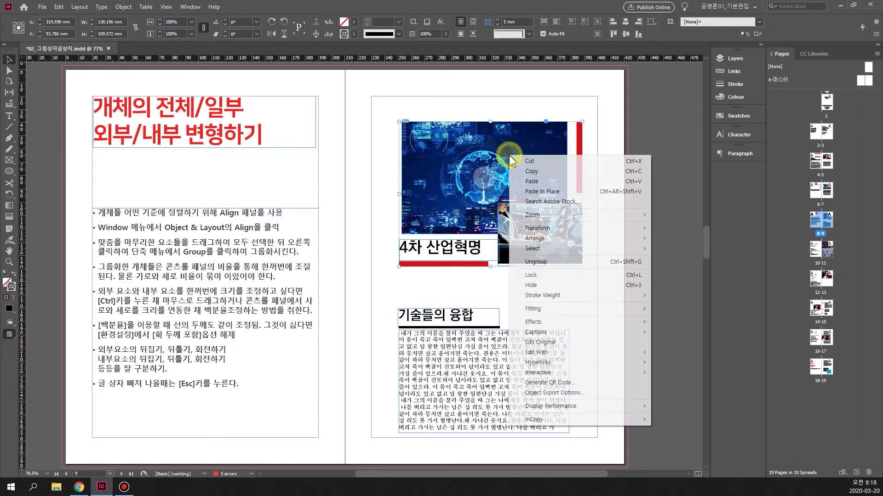
left_click(390, 108)
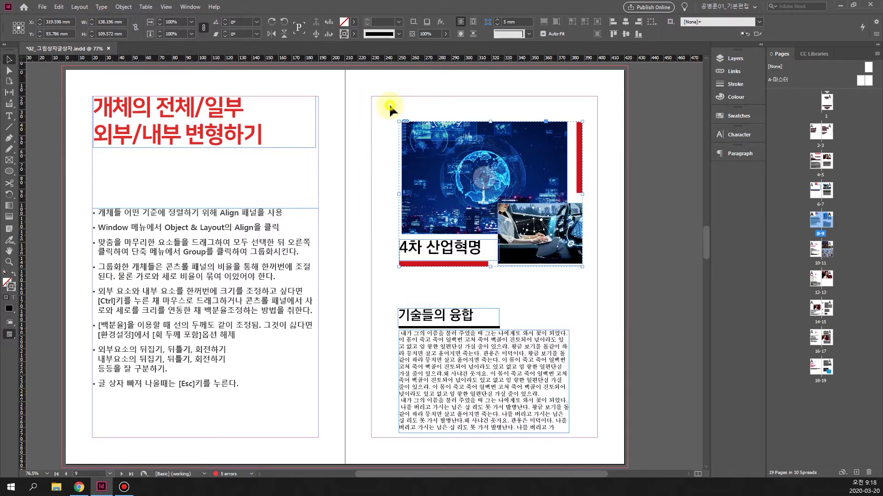
left_click(384, 105)
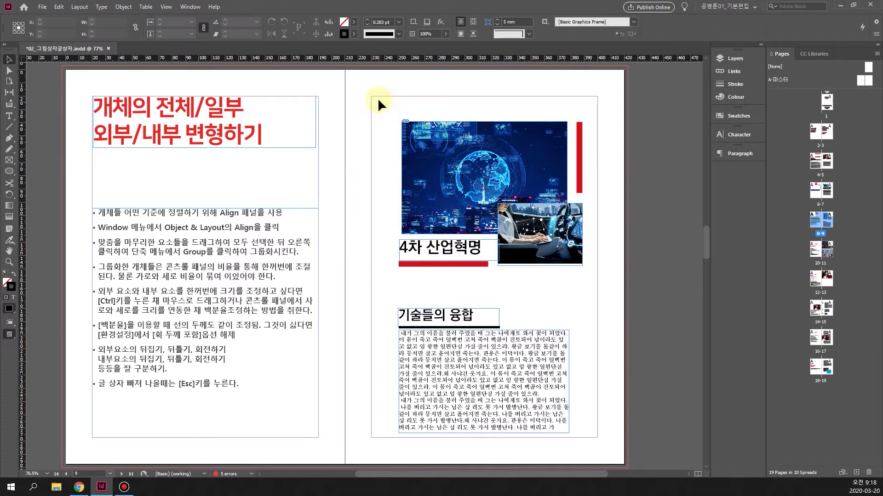
left_click(474, 161)
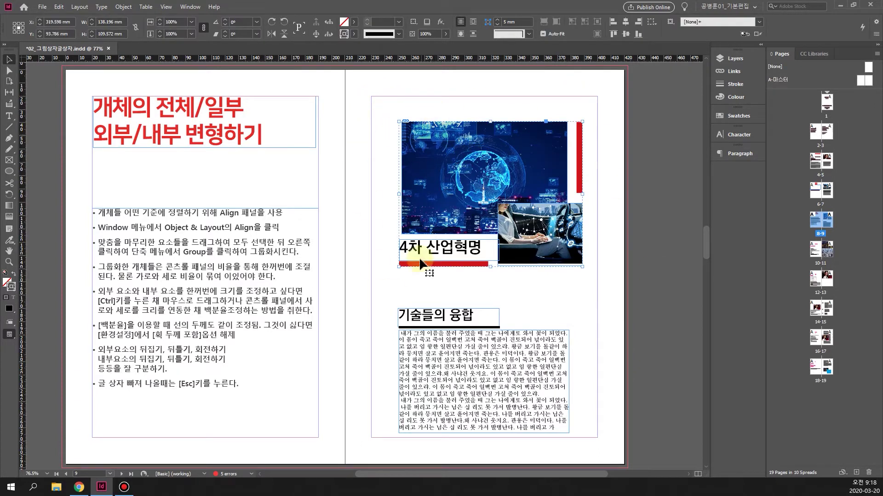
right_click(525, 173)
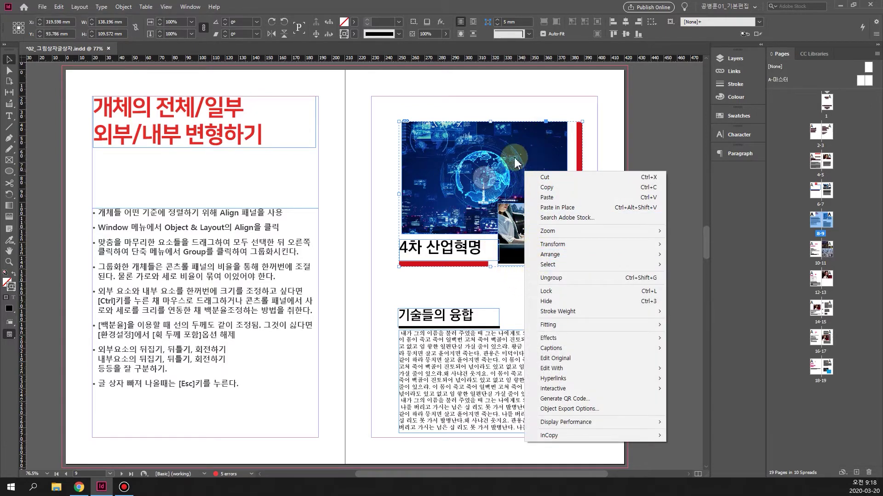
left_click(448, 111)
left_click(373, 98)
Ungroup the picture group on page 9 and select the globe image and the "4차 산업혁명" text frame individually.
left_click_drag(430, 153, 580, 276)
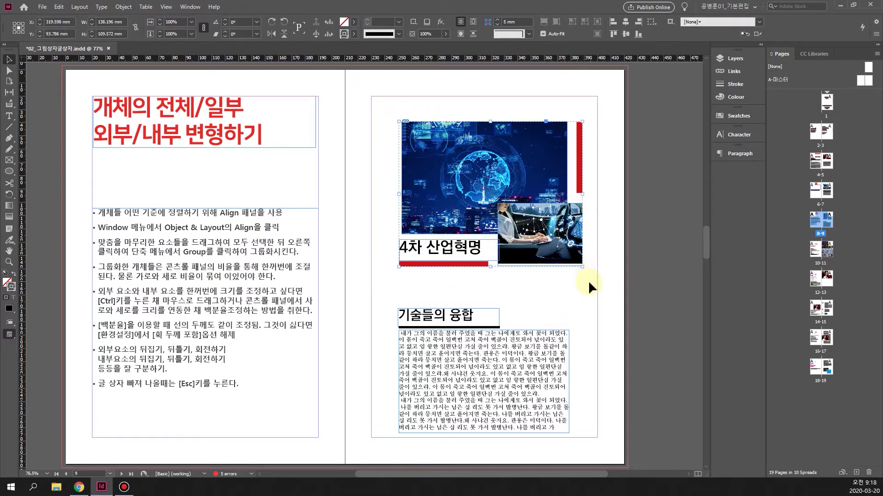
right_click(453, 159)
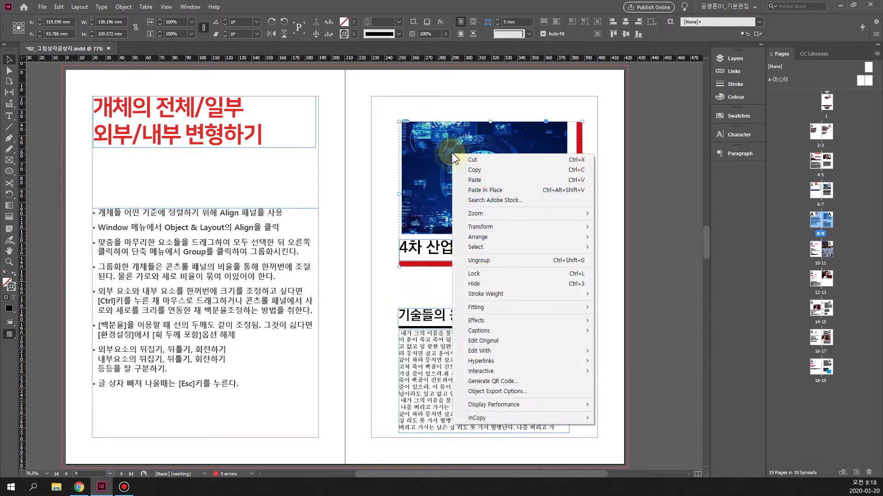
left_click(519, 261)
left_click(489, 177)
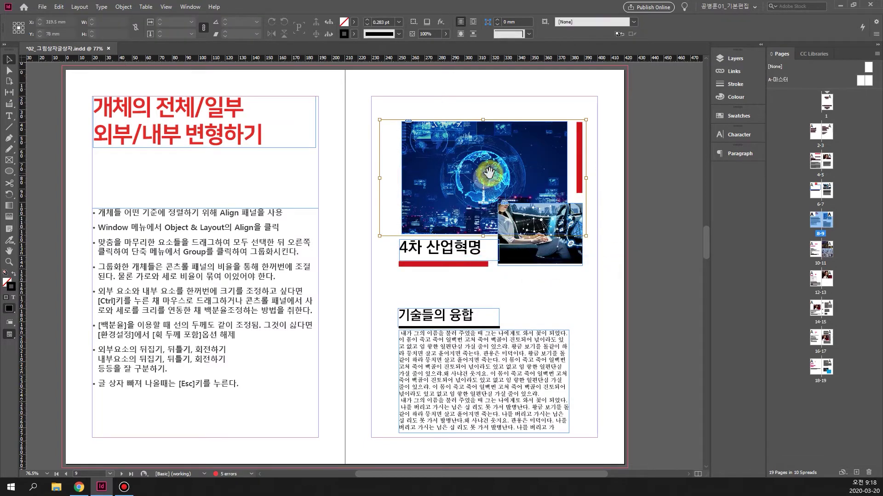
left_click(446, 257)
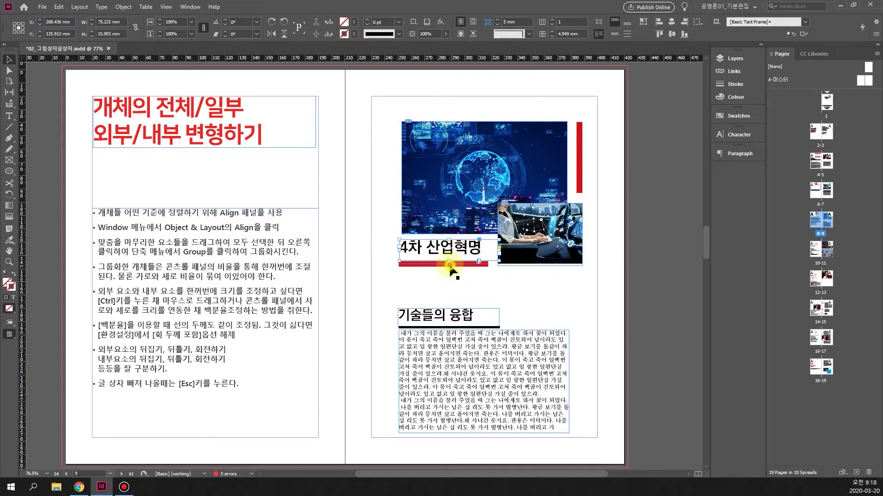
left_click(557, 285)
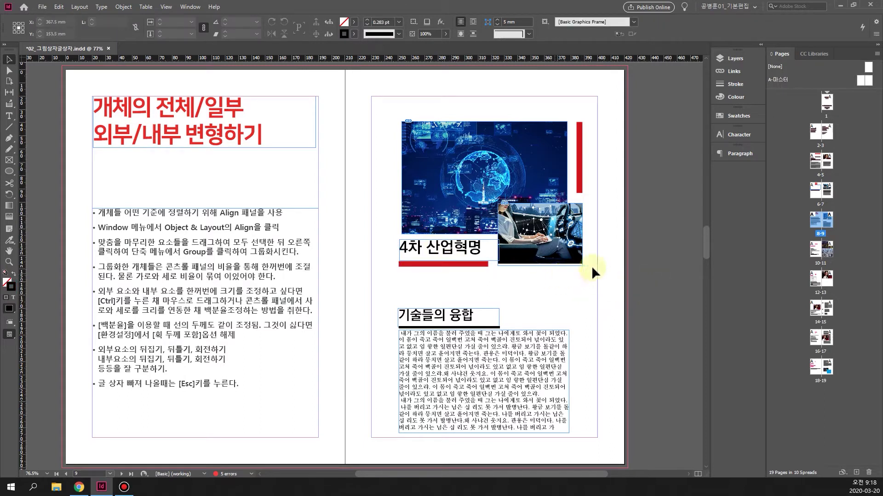
Align the left edges of the globe picture frame and the "4차 산업혁명" text frame, and deselect them.
left_click(429, 140)
left_click(429, 248, "shift")
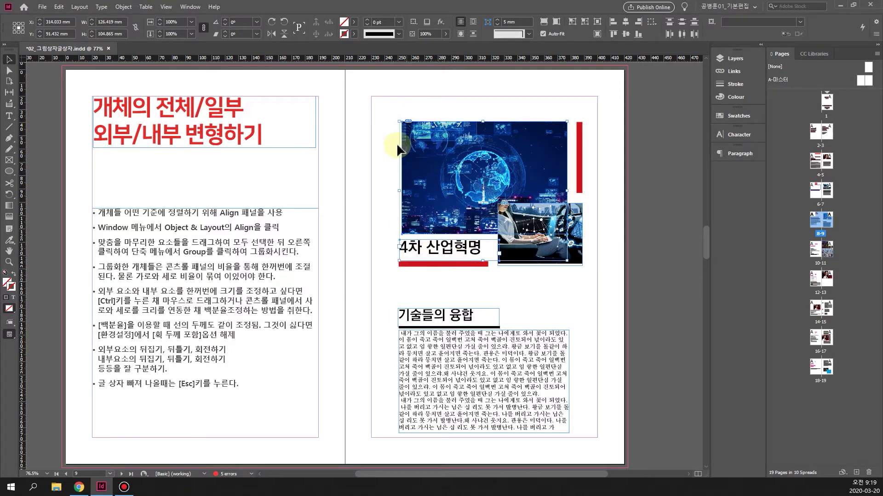
left_click(610, 22)
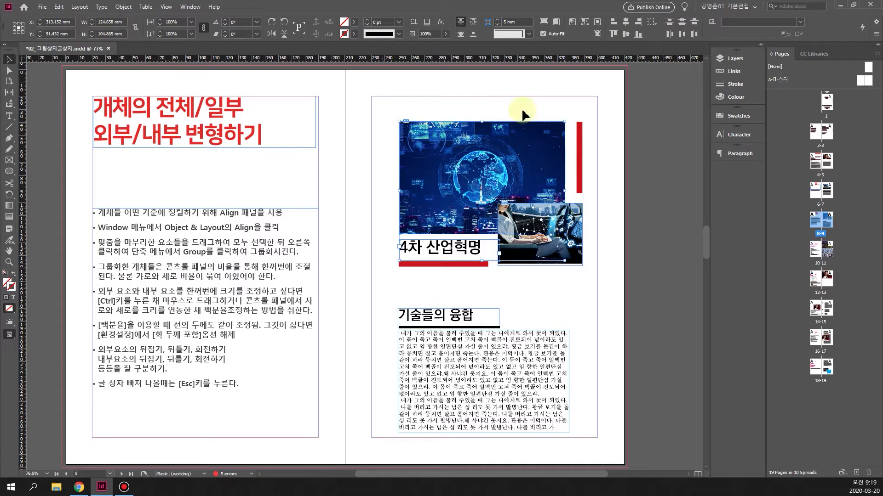
left_click(655, 289)
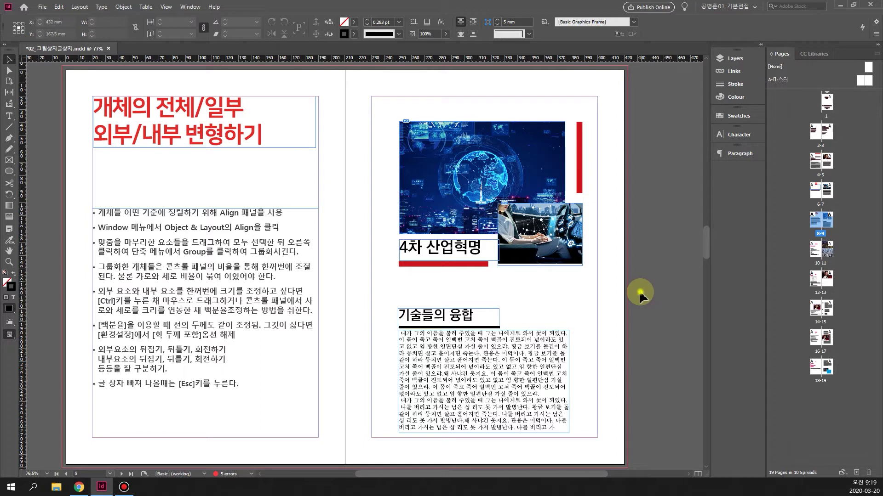
Nudge the car image down inside its frame to a Y position of about 23.5 mm.
left_click(537, 240)
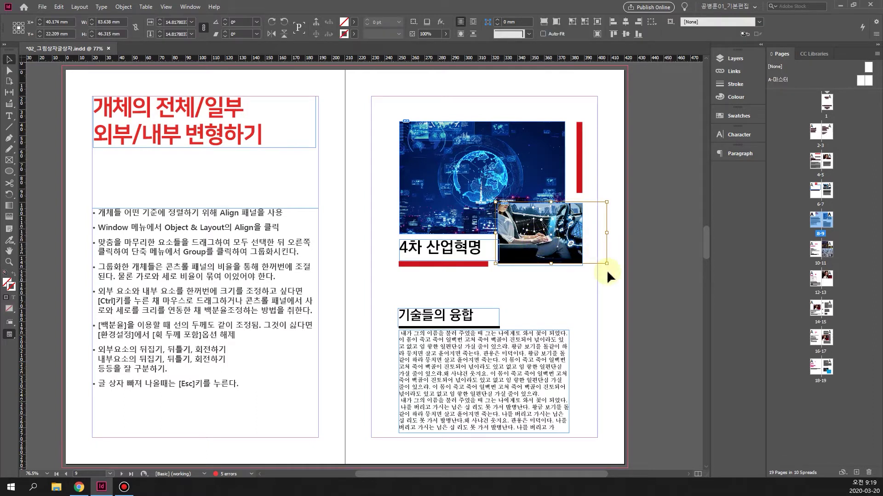
key("Down")
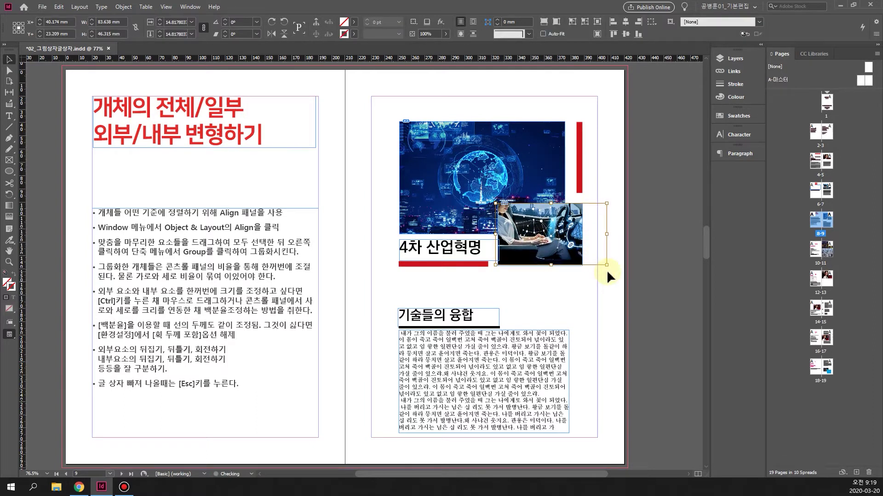
key("Down")
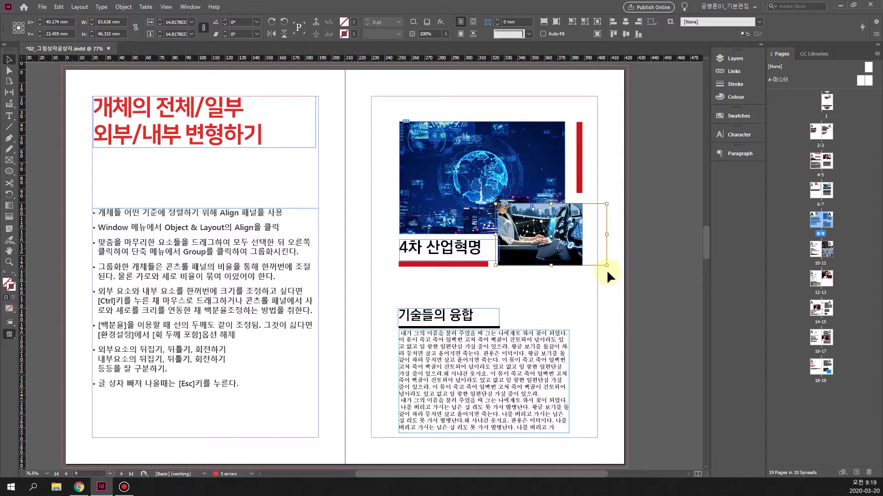
key("Down")
key("Up")
Align the bottom edges of the horizontal red line and the car picture frame, and deselect them.
left_click(467, 264)
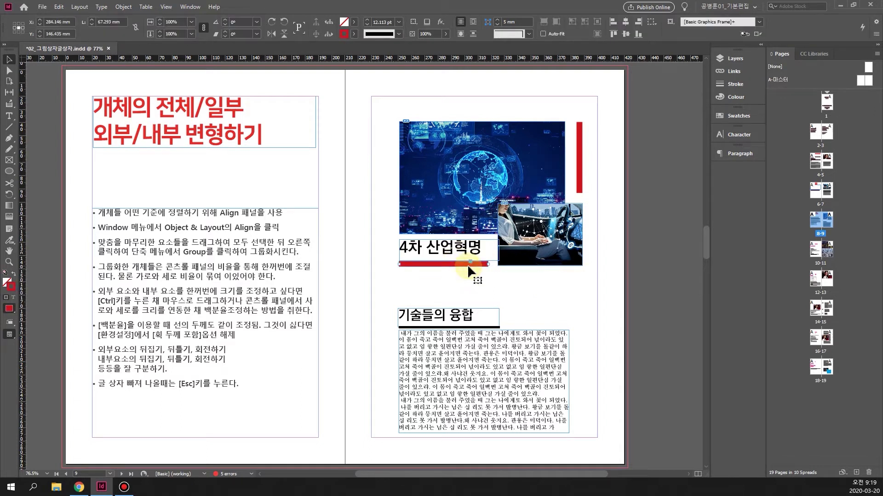
left_click(570, 230, "shift")
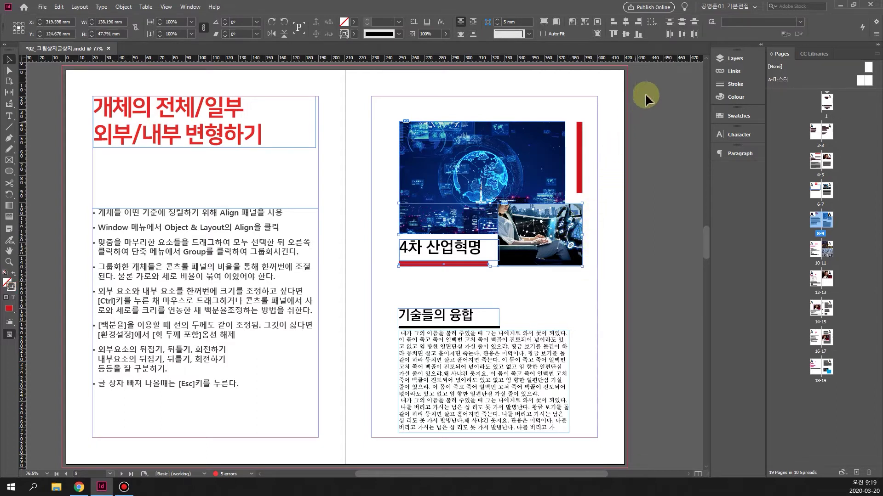
left_click(638, 35)
left_click(638, 35)
left_click(650, 294)
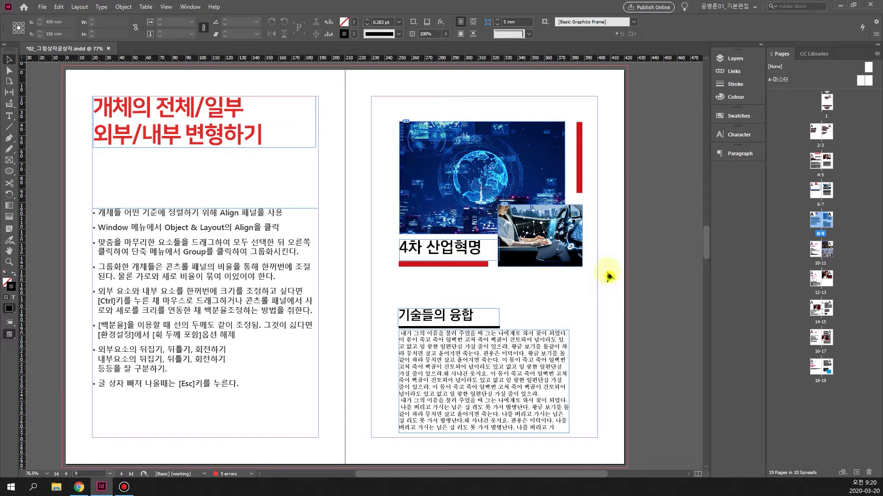
Group both pictures, the "4차 산업혁명" text frame and the two red lines, and ungroup them again.
left_click_drag(609, 276, 374, 110)
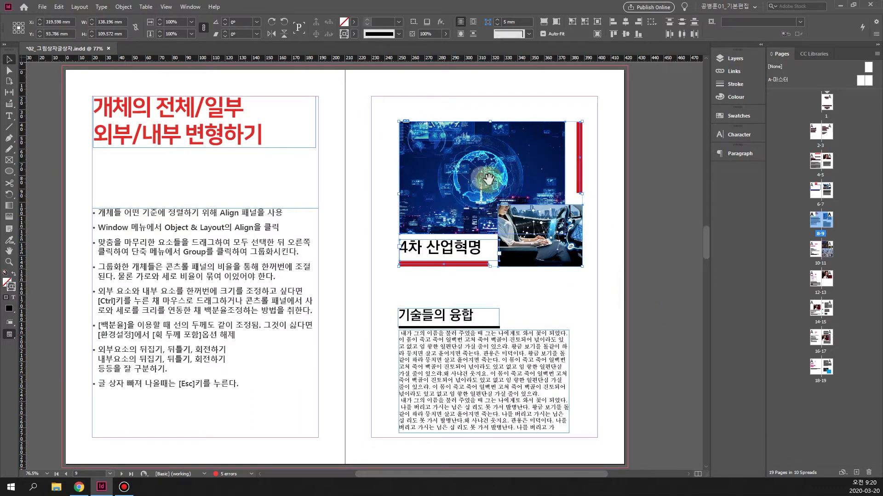
right_click(526, 174)
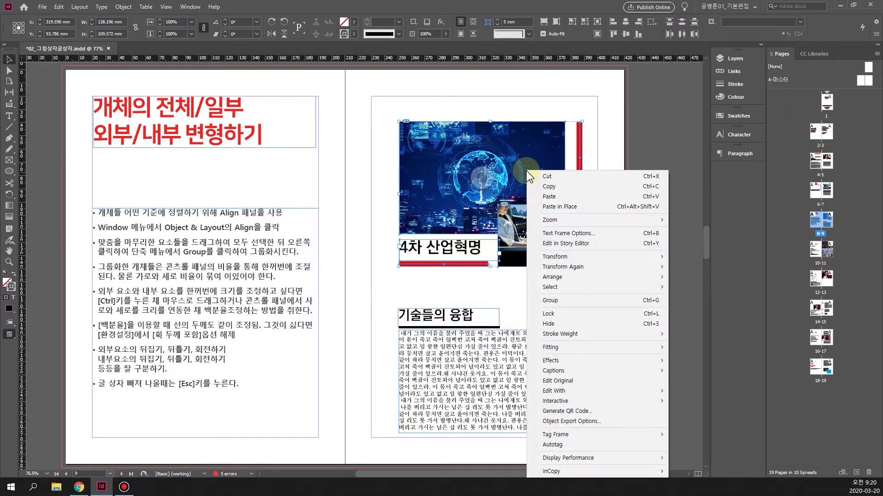
left_click(581, 301)
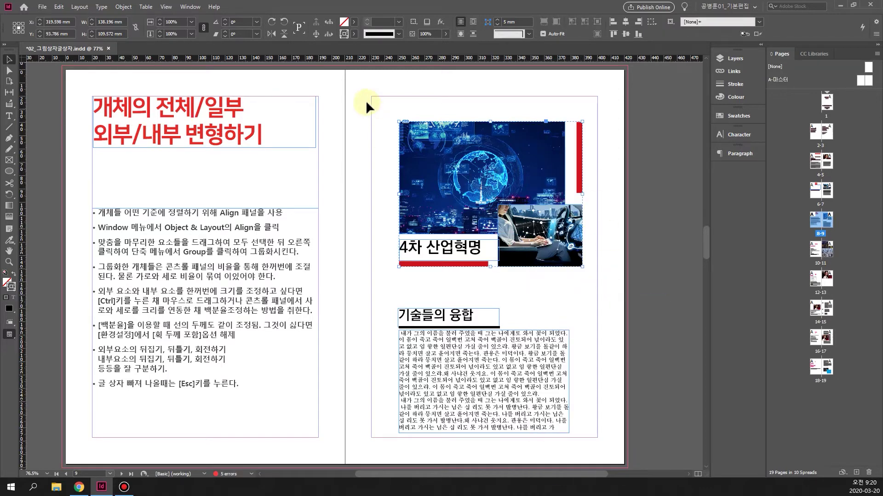
right_click(524, 192)
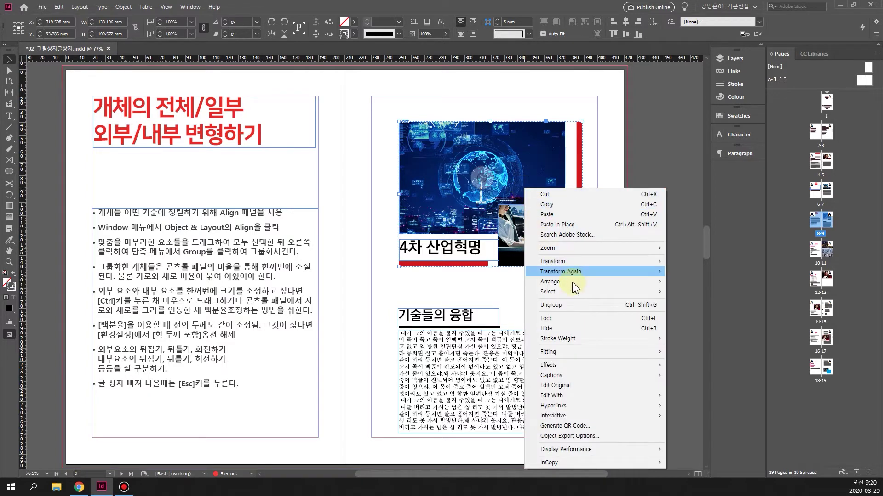
left_click(569, 303)
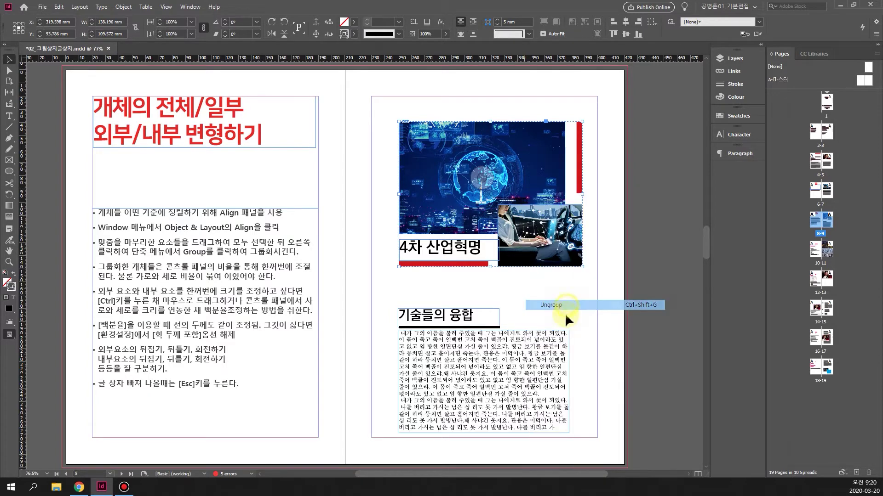
Group both pictures, the "4차 산업혁명" text frame and the two red lines again, and select the group.
left_click(644, 271)
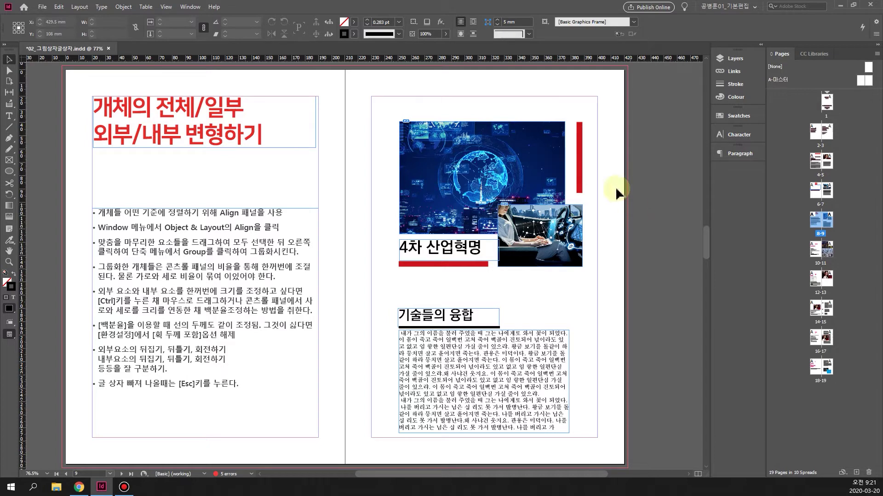
left_click_drag(621, 294, 367, 116)
right_click(449, 155)
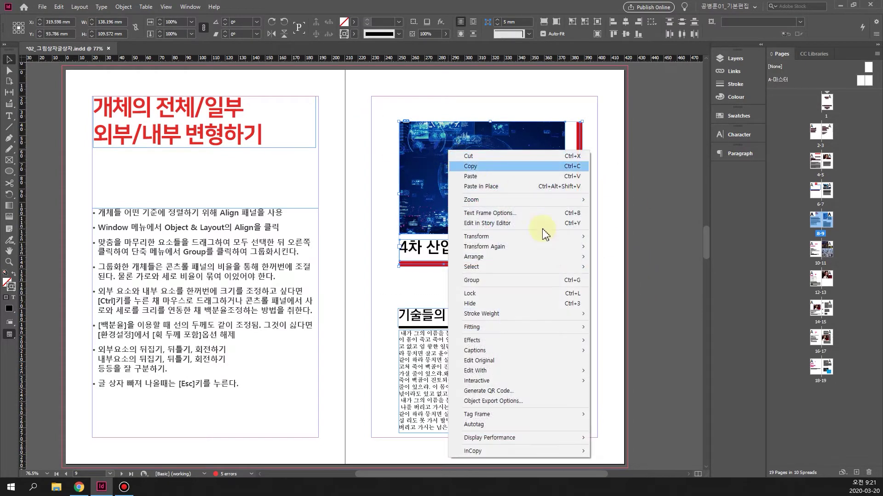
left_click(548, 288)
left_click(633, 290)
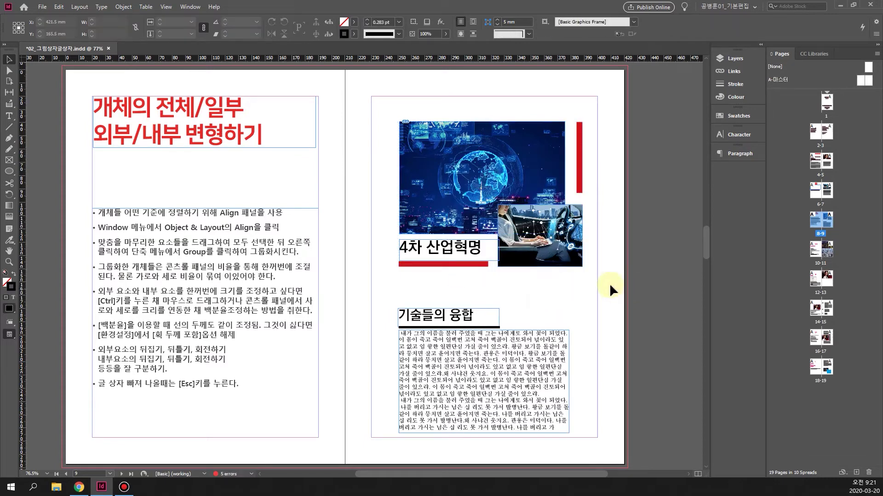
left_click(522, 158)
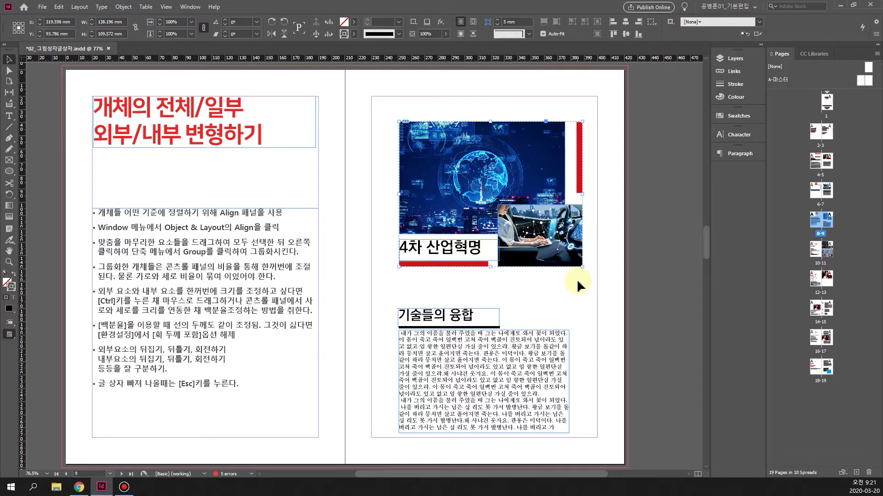
Try resizing the group from its lower-right corner to about 128 × 97 mm, and undo the resize.
left_click_drag(582, 268, 570, 249)
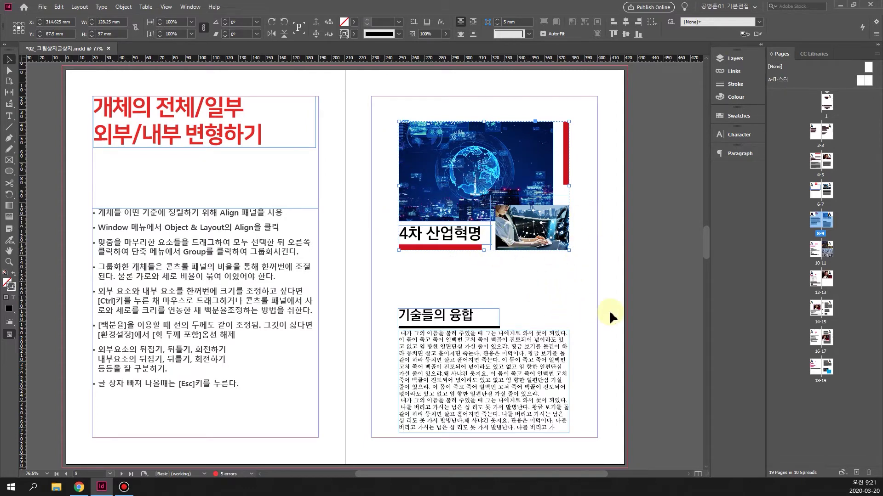
key("ctrl+z")
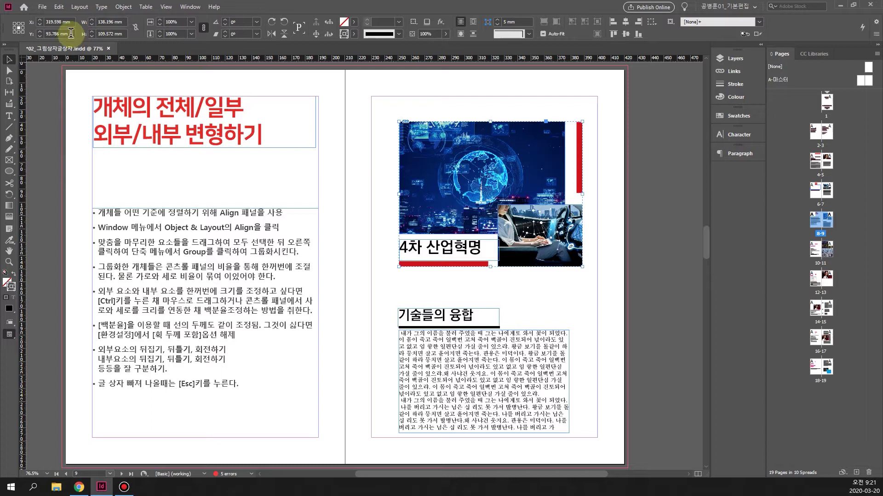
Constrain the group's width and height proportions, and reduce its width in small increments to 113 mm.
left_click(136, 28)
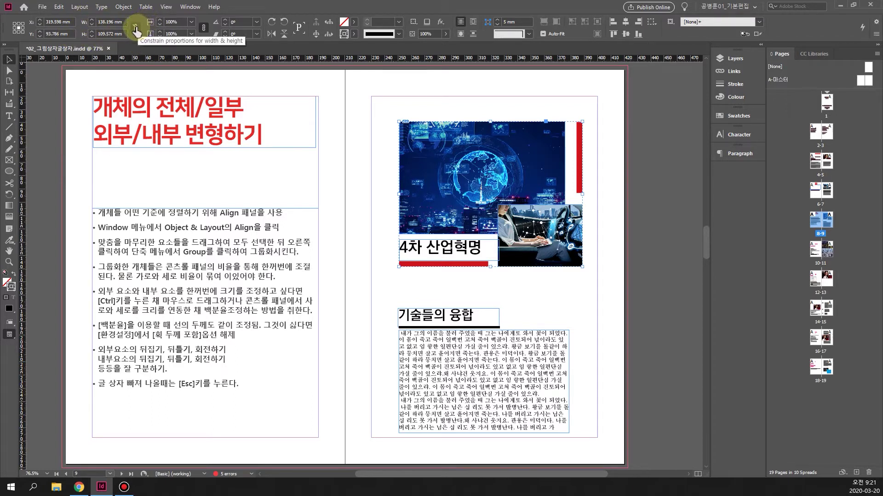
left_click(93, 24)
left_click(93, 25)
left_click(92, 23)
left_click(92, 21)
left_click(92, 21)
left_click(92, 25)
left_click(92, 25)
left_click(92, 25)
left_click(93, 25)
left_click(93, 25)
left_click(92, 25)
left_click(93, 24)
left_click(93, 24)
left_click(92, 25)
left_click(92, 24)
left_click(92, 25)
left_click(92, 24)
left_click(92, 25)
left_click(93, 25)
left_click(92, 25)
double_click(92, 25)
left_click(92, 25)
double_click(93, 25)
double_click(93, 25)
double_click(92, 24)
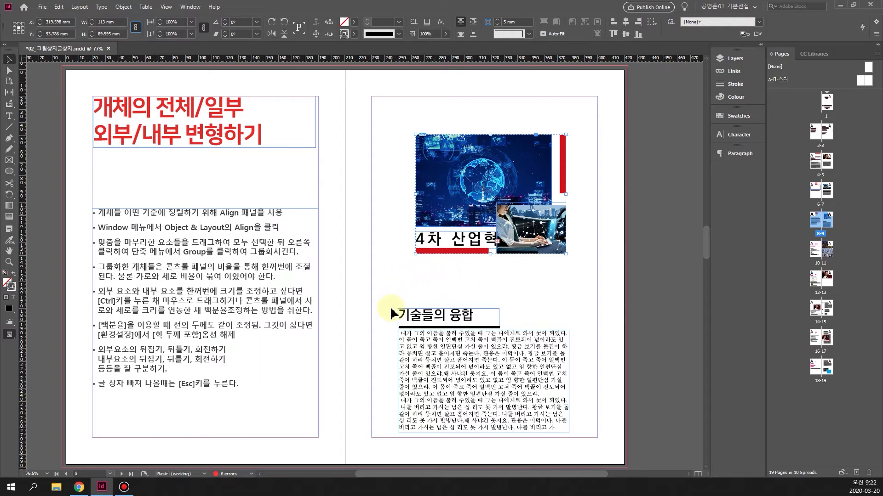
Enlarge the group proportionally in small increments to a width of 136 mm.
key("ctrl+period")
key("ctrl+period")
key("ctrl+period")
key("ctrl+period")
key("ctrl+period")
key("ctrl+period")
key("ctrl+period")
key("ctrl+period")
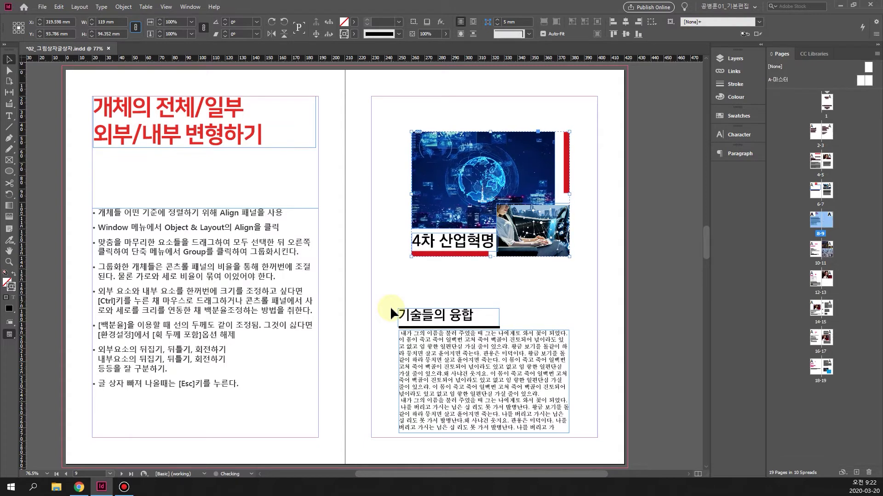
key("ctrl+period")
key("ctrl+period")
key("ctrl+period")
key("ctrl+period")
key("ctrl+period")
key("ctrl+period")
key("ctrl+period")
key("ctrl+period")
key("ctrl+period")
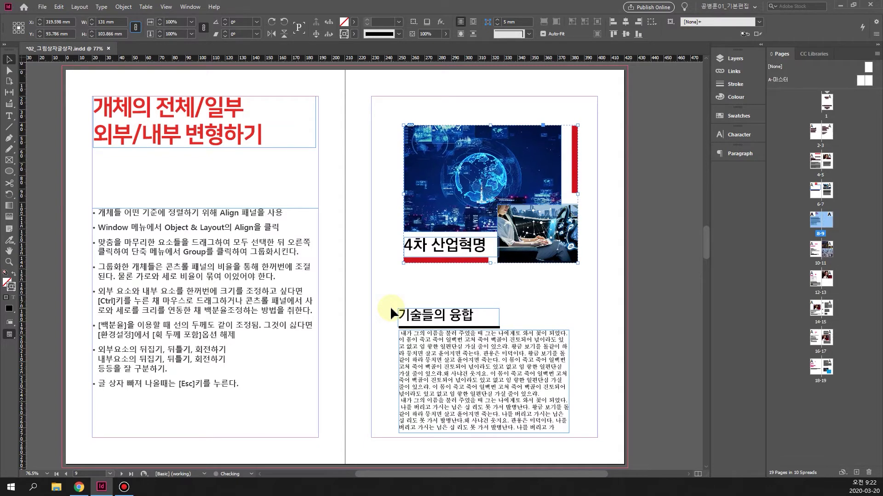
key("ctrl+period")
key("ctrl+period")
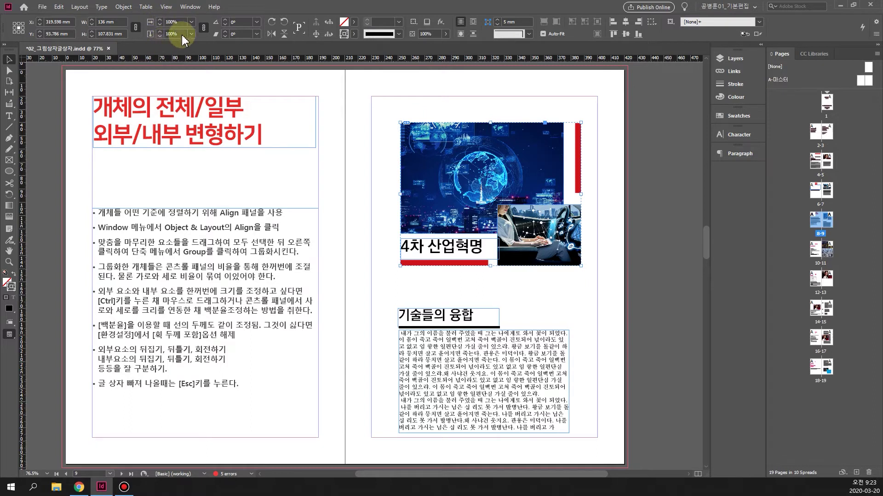
Scale the picture group proportionally to 125% using a preset scale percentage.
left_click(171, 23)
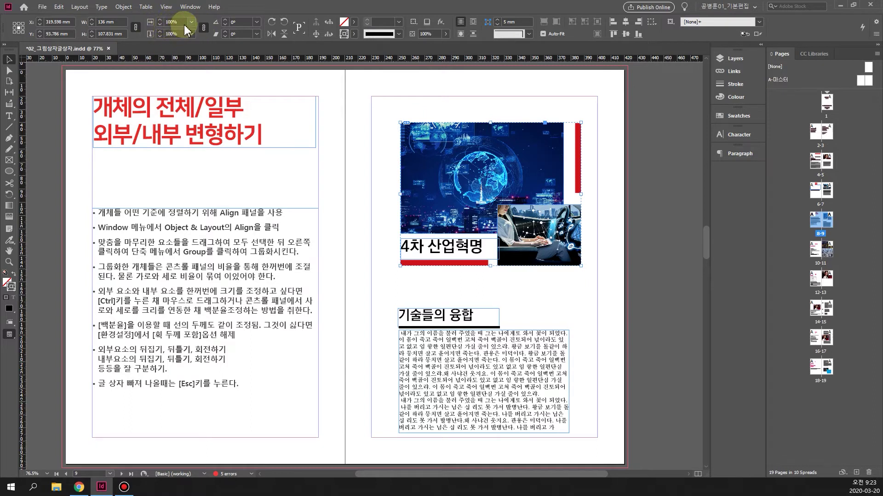
left_click(190, 21)
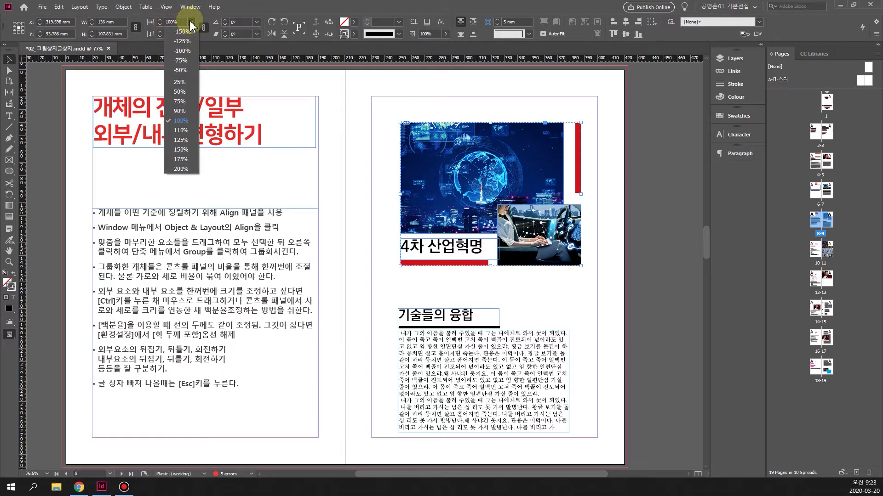
left_click(183, 141)
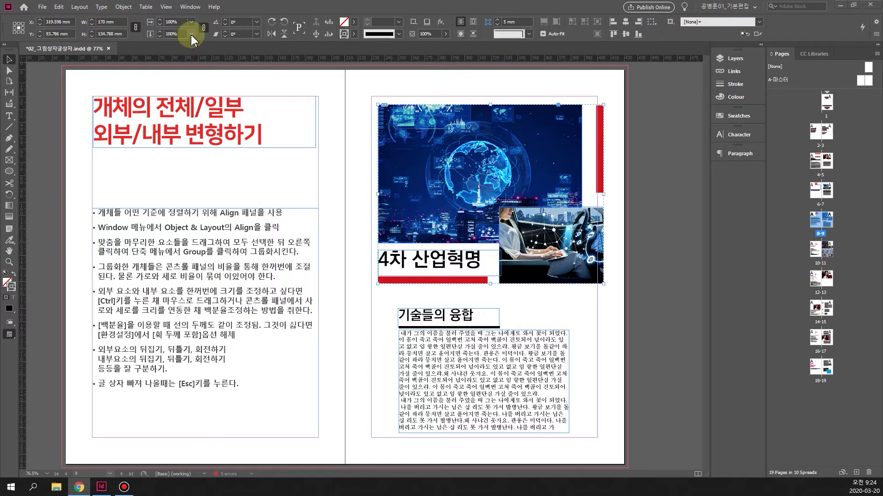
Try scaling the group to 75% about its centre, and undo the scaling.
left_click(205, 31)
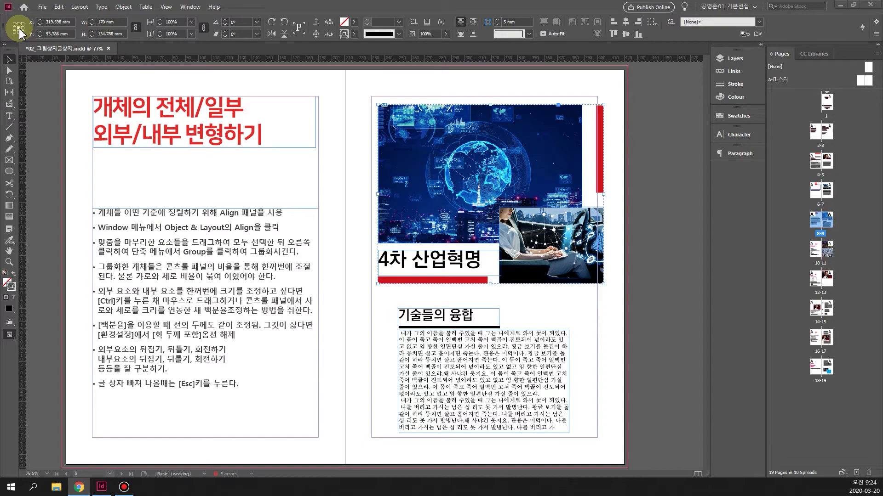
left_click(191, 22)
left_click(179, 104)
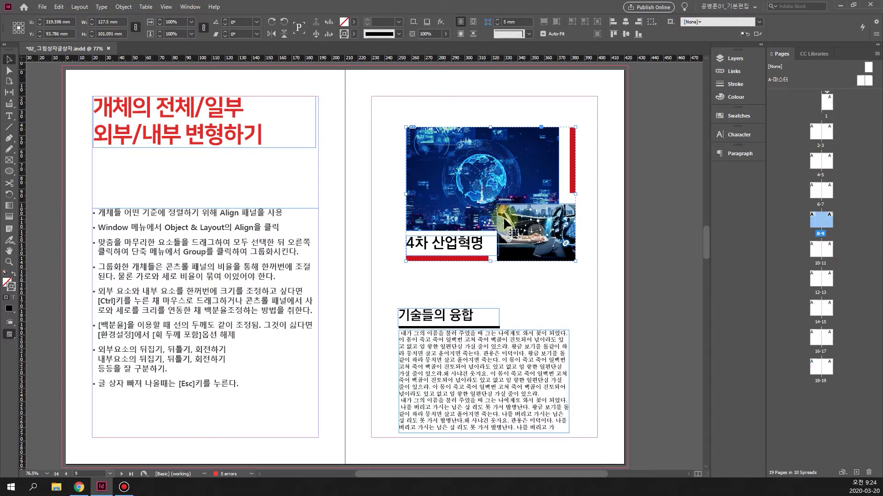
key("ctrl+z")
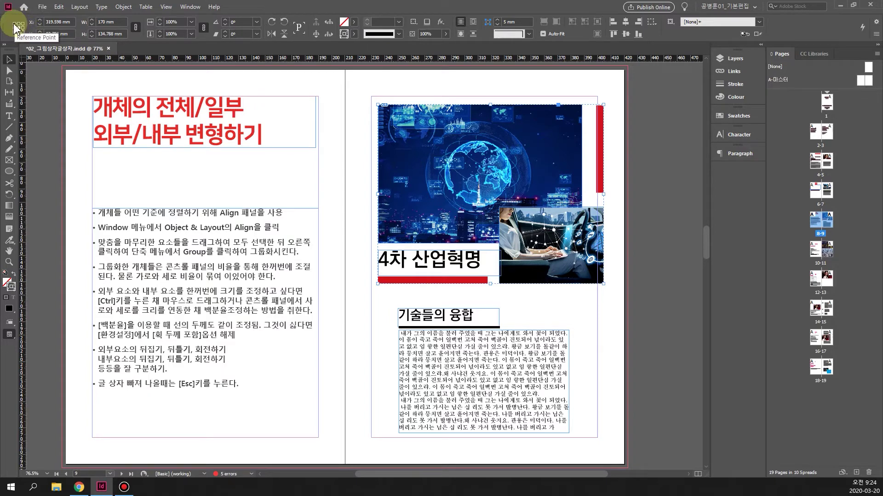
Set the group's reference point to its top-left corner, try scaling it to -50%, and undo the scaling.
left_click(14, 24)
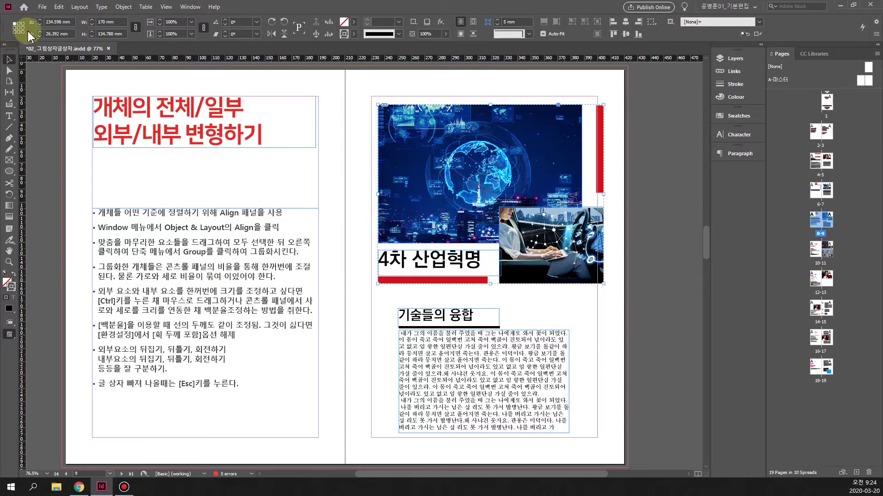
left_click(191, 21)
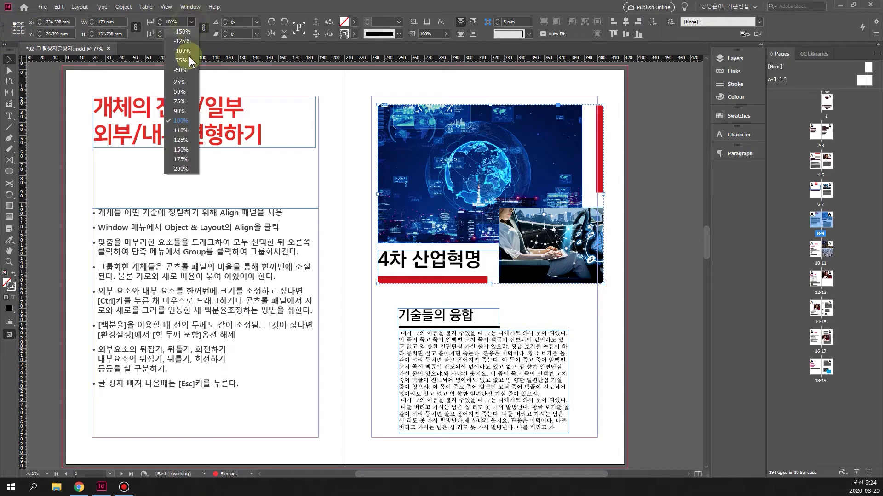
left_click(180, 70)
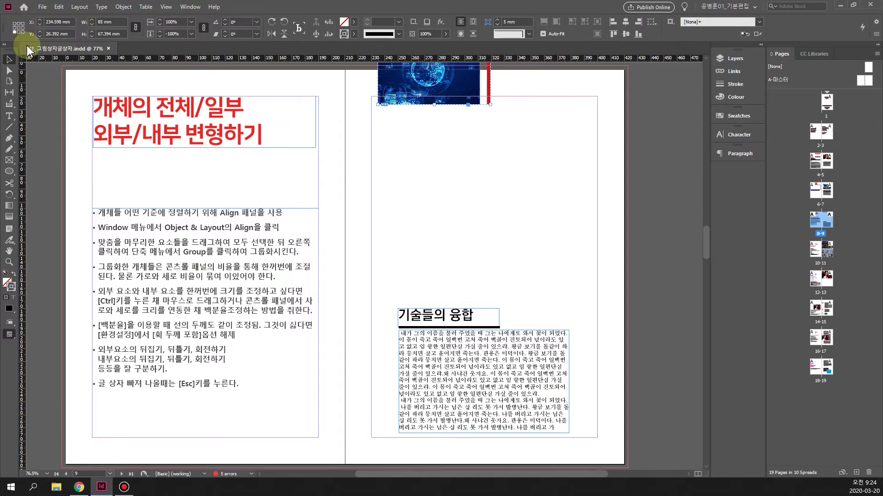
key("ctrl+z")
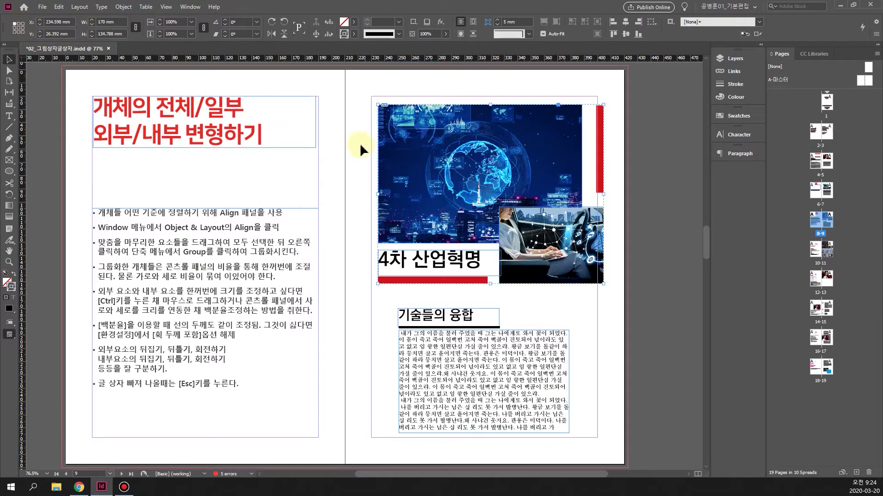
Try the -50% scaling from the top-left reference point again, view the flipped group above the page, and undo it.
left_click(191, 21)
left_click(180, 70)
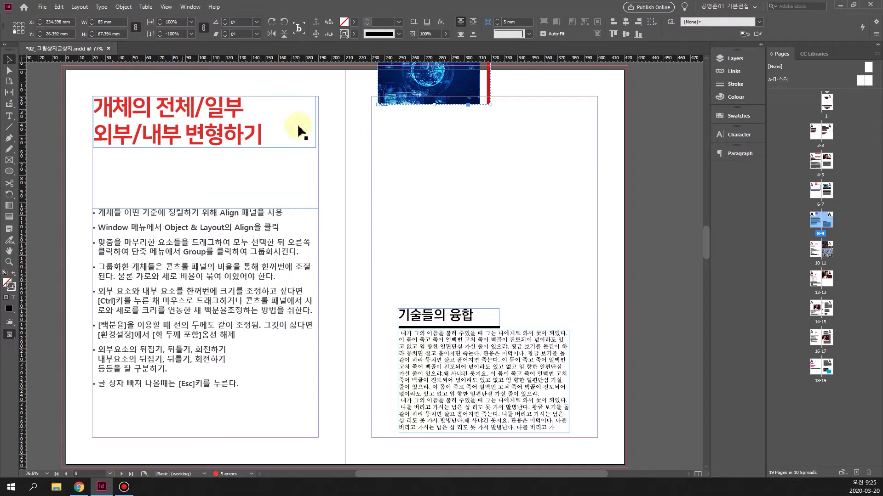
scroll(708, 227, "up", 5)
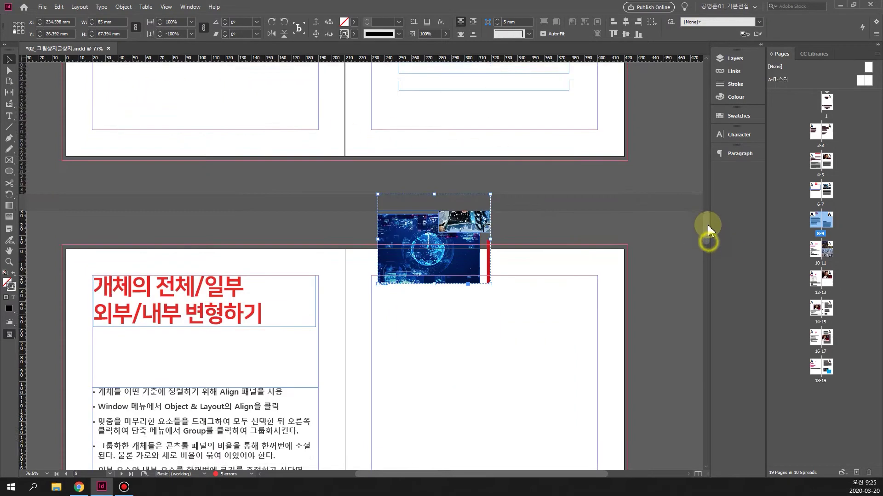
scroll(709, 225, "up", 1)
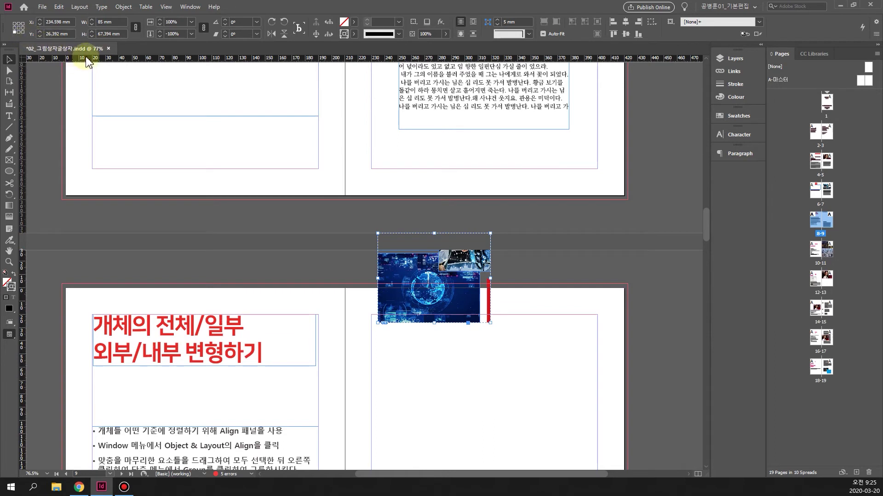
key("ctrl+z")
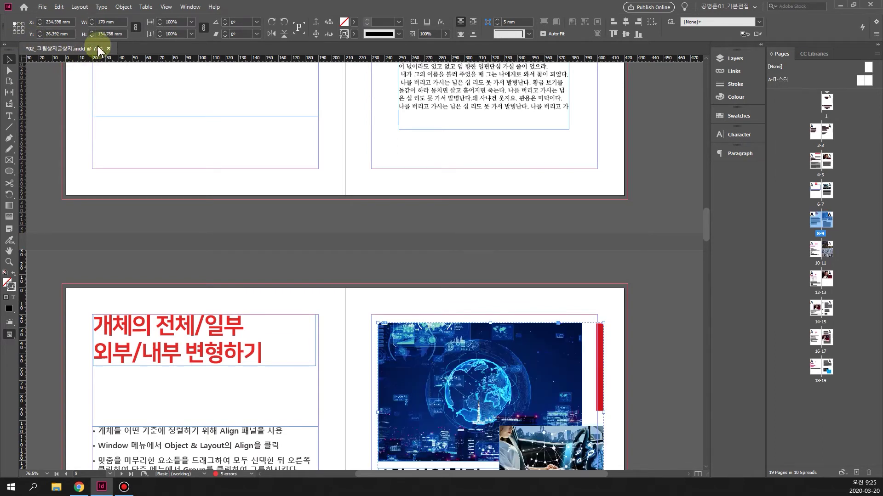
Set the group's reference point back to the centre, try scaling the group to 75%, and undo the scaling.
left_click(19, 27)
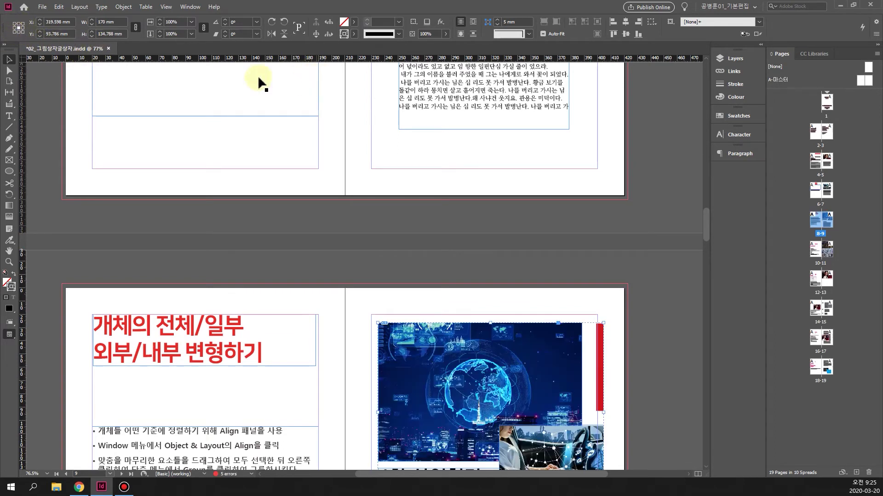
left_click(191, 22)
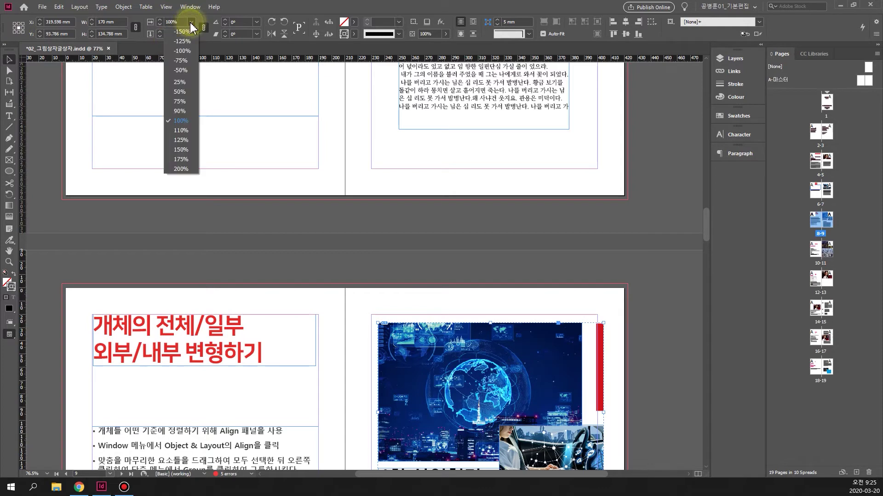
left_click(183, 102)
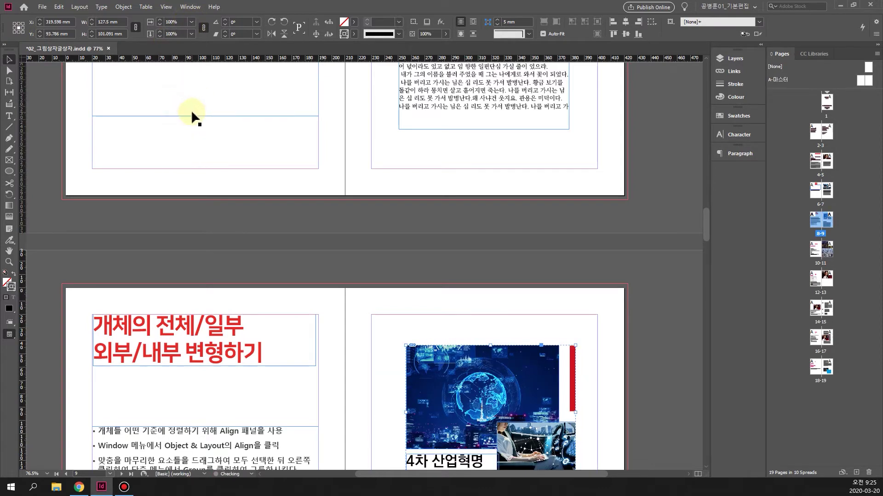
scroll(706, 233, "down", 4)
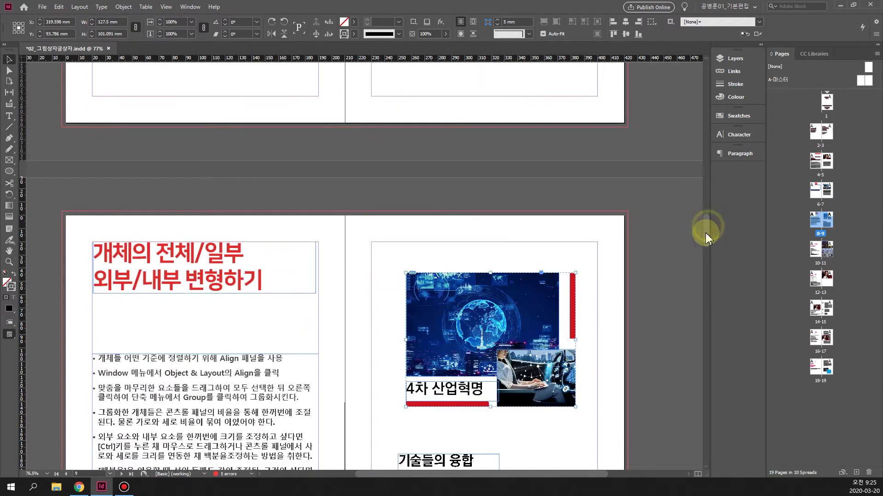
scroll(702, 232, "up", 3)
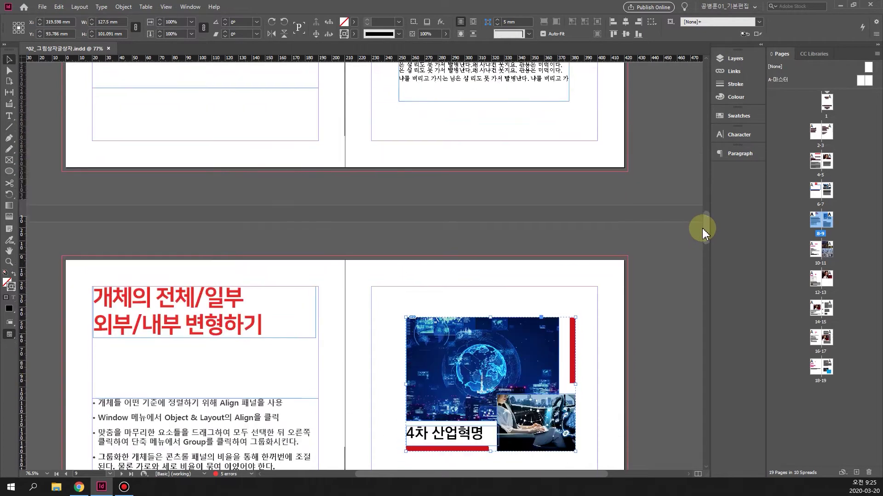
scroll(702, 236, "down", 4)
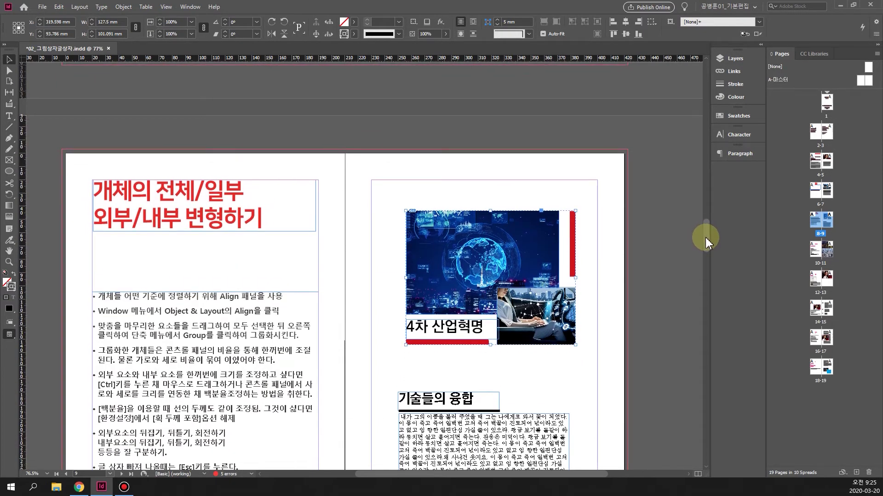
left_click_drag(707, 237, 711, 244)
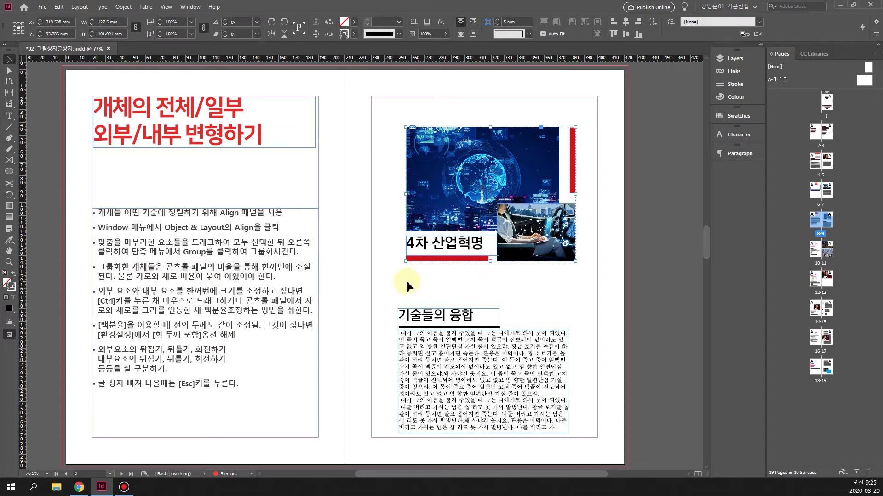
key("ctrl+z")
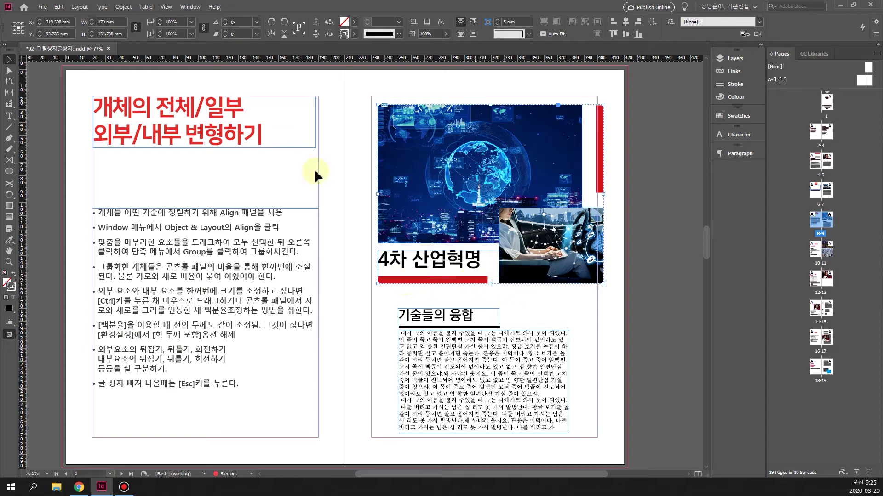
Scale the whole group down proportionally about its centre in small percentage increments.
left_click(159, 36)
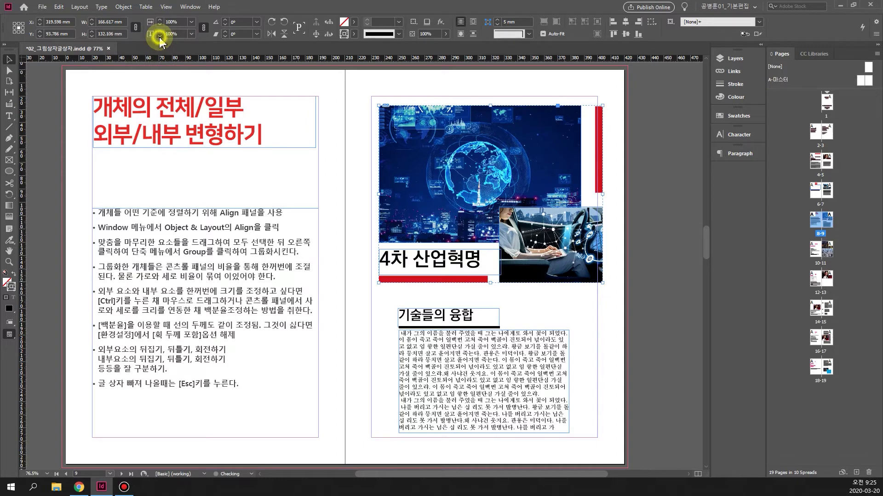
left_click(159, 37)
left_click(160, 37)
left_click(160, 36)
left_click(159, 36)
left_click(159, 36)
left_click(159, 37)
left_click(159, 37)
left_click(159, 37)
left_click(160, 36)
left_click(159, 37)
left_click(160, 36)
left_click(159, 37)
left_click(160, 37)
left_click(159, 37)
left_click(160, 37)
left_click(159, 36)
left_click(160, 37)
left_click(159, 37)
left_click(159, 36)
left_click(160, 38)
left_click(160, 37)
left_click(160, 37)
left_click(159, 36)
left_click(160, 37)
left_click(160, 37)
left_click(160, 37)
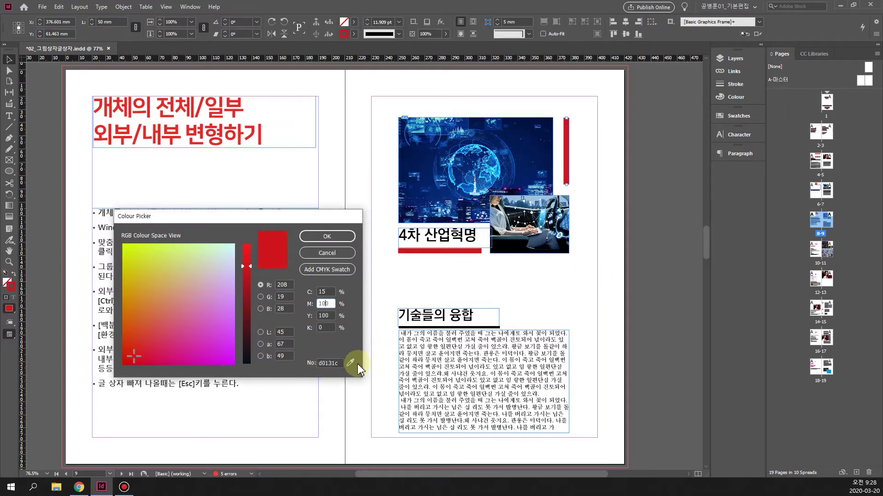
left_click(175, 328)
mouse_move(167, 306)
left_mouse_down()
mouse_move(188, 327)
mouse_move(182, 351)
left_mouse_up()
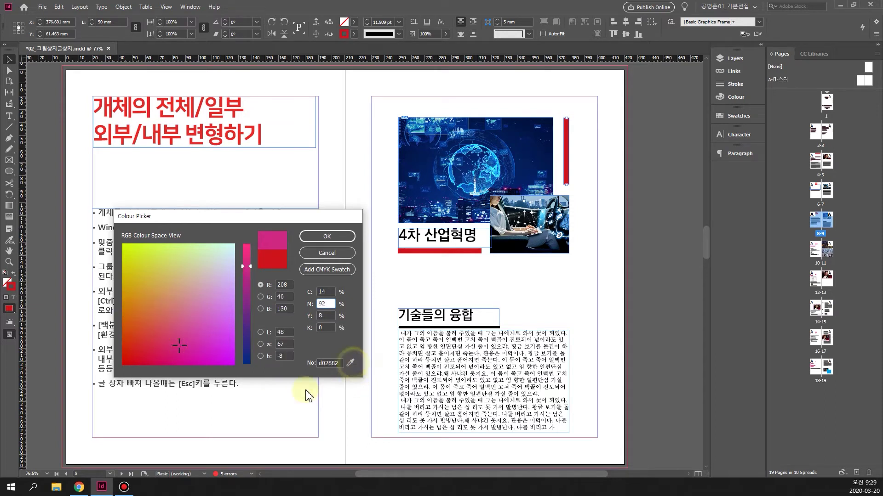
left_click(351, 362)
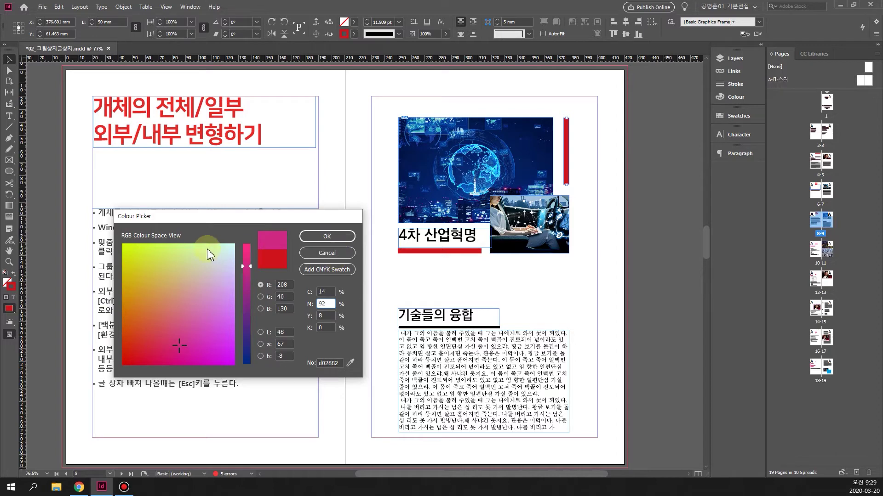
left_click(327, 253)
Pick a colour theme from the globe picture, try its dark navy on the vertical bar's stroke, and undo the change.
left_click(9, 240)
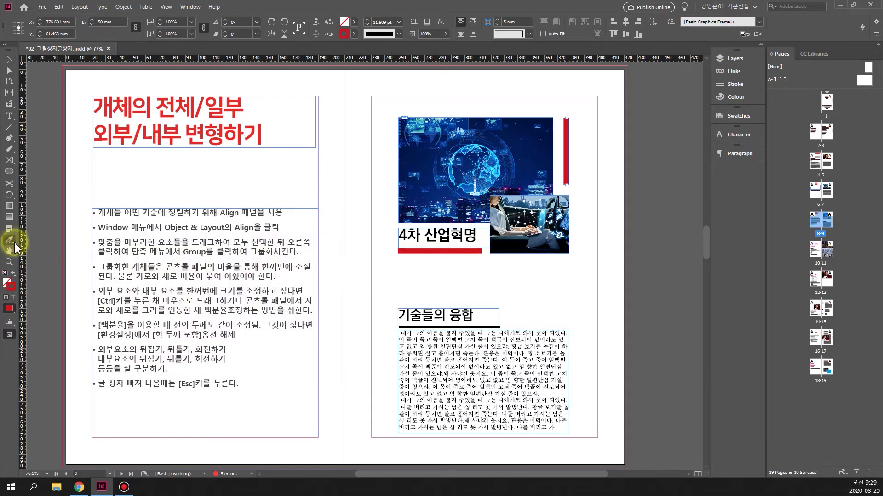
left_click(526, 152)
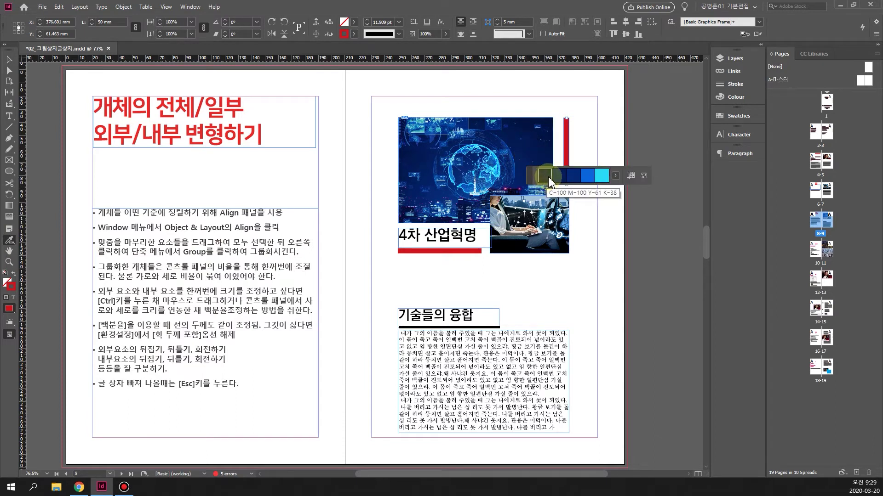
left_click(560, 142)
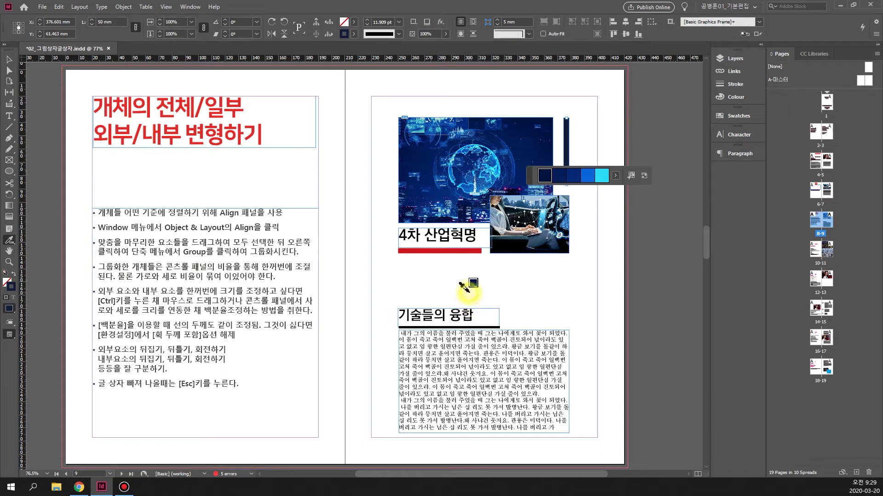
left_click(587, 176)
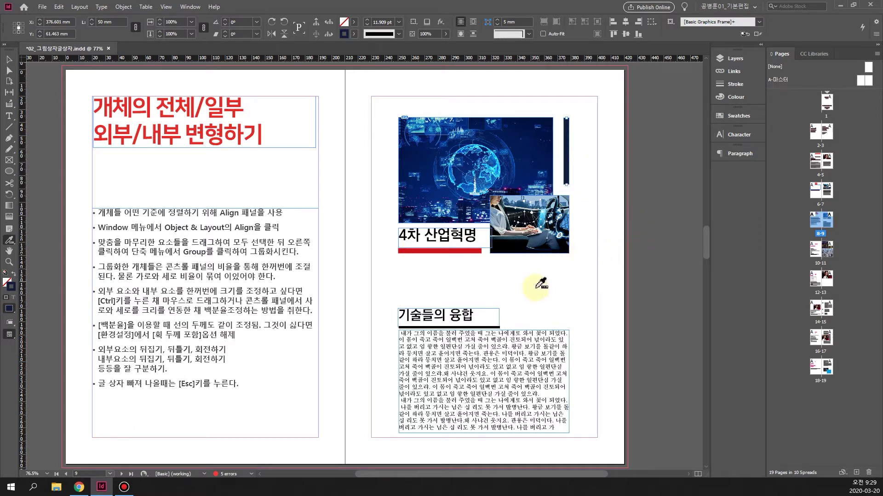
key("ctrl+z")
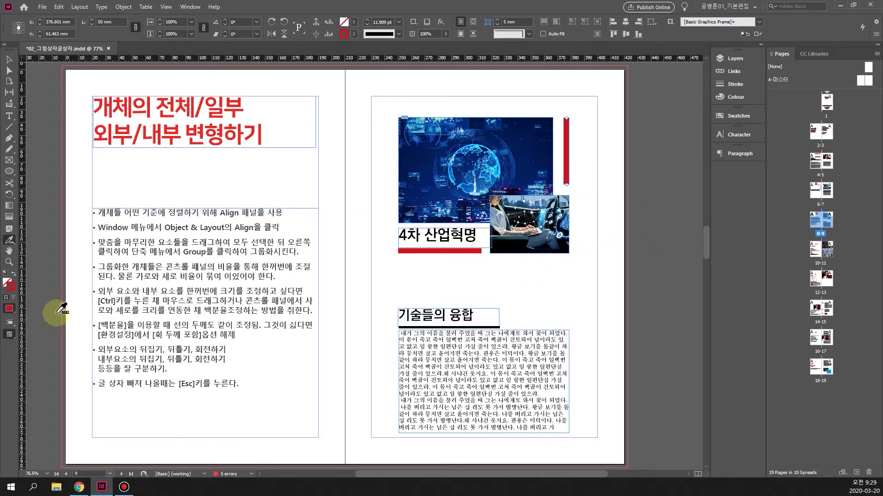
Set the vertical bar's stroke colour to the blue RGB 18, 49, 144 by sampling it with the colour picker's eyedropper.
double_click(12, 288)
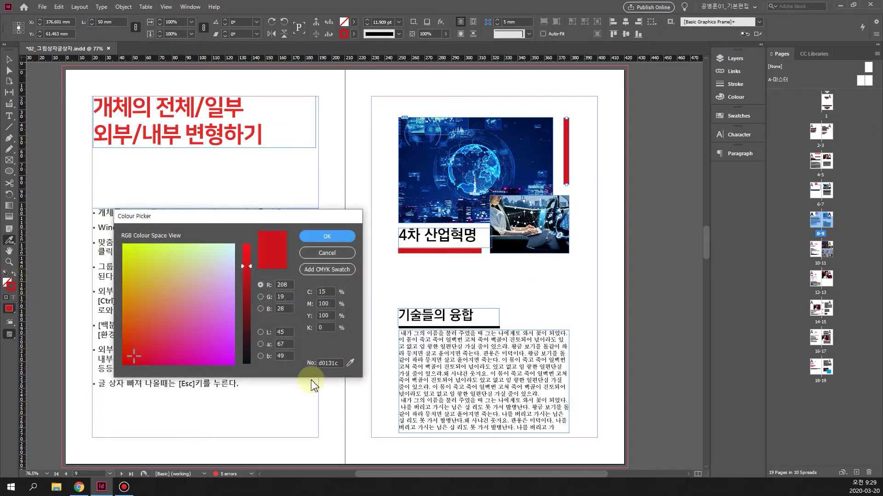
left_click(349, 365)
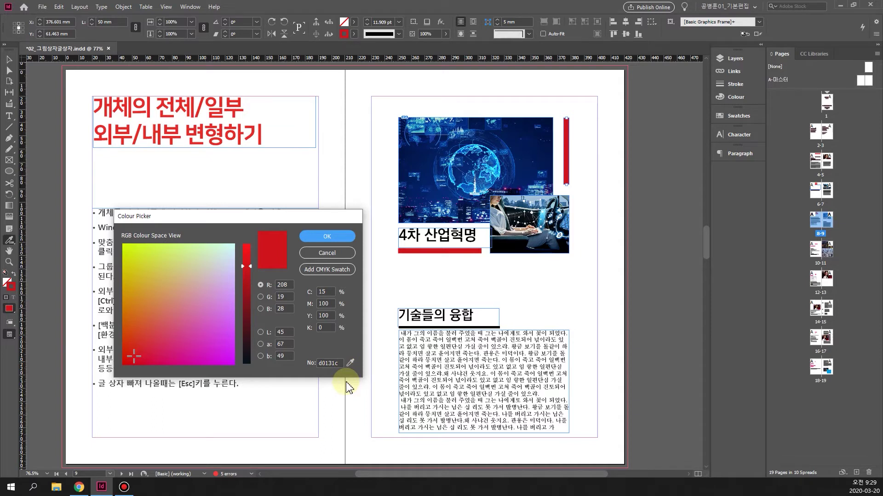
left_click(251, 381)
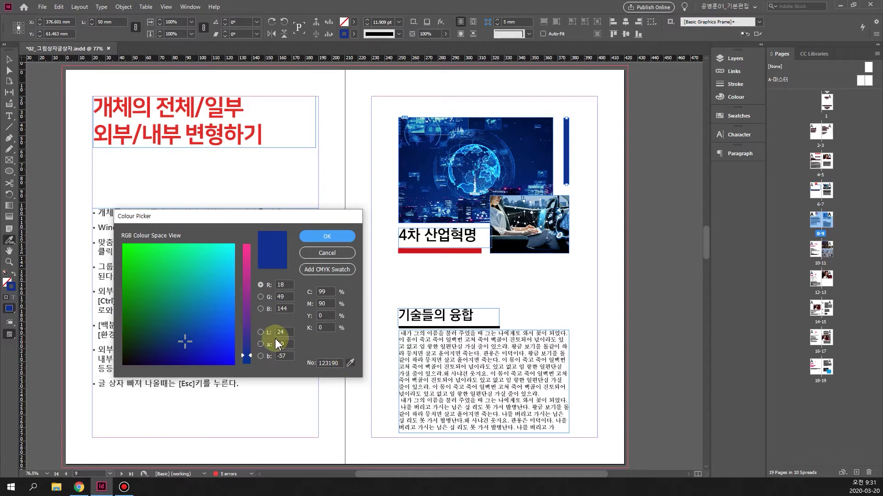
Try out green, dark blue, violet and red tones for the vertical bar's stroke in the RGB colour space.
left_click(150, 341)
left_click(156, 318)
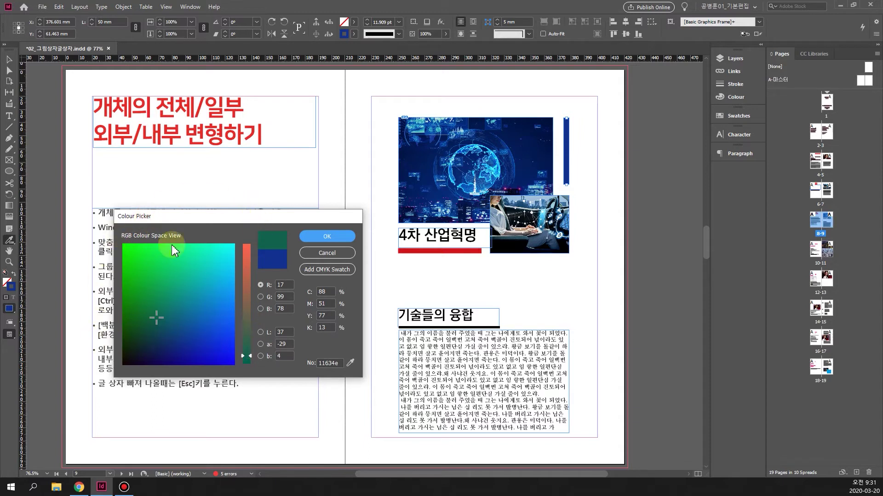
mouse_move(154, 309)
left_mouse_down()
mouse_move(138, 263)
mouse_move(217, 270)
mouse_move(194, 318)
mouse_move(146, 317)
left_mouse_up()
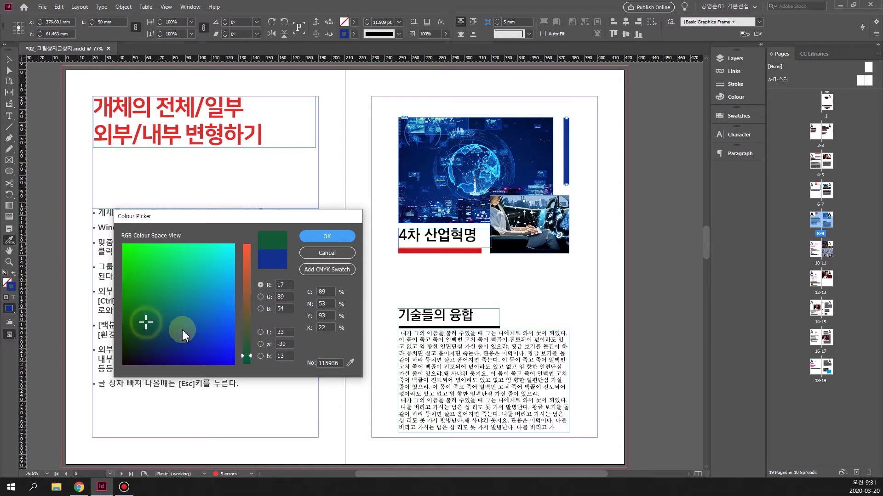
left_click(164, 343)
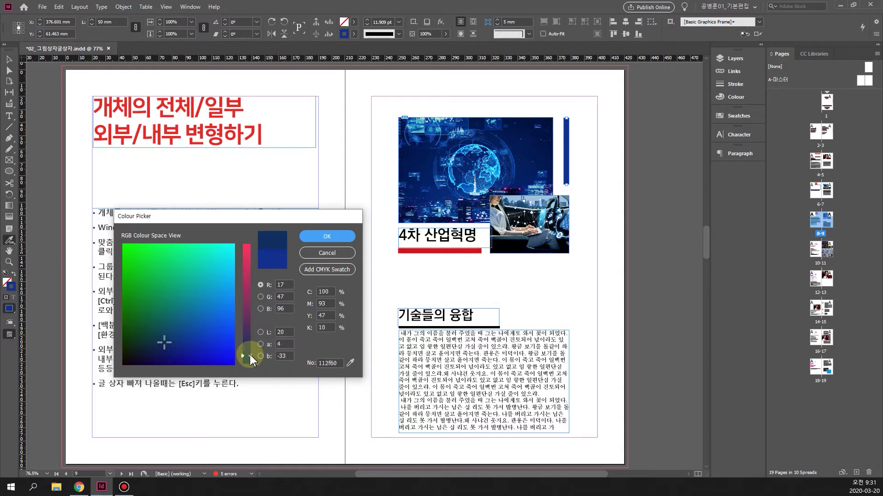
left_click_drag(251, 358, 251, 315)
left_click(129, 336)
left_click(201, 324)
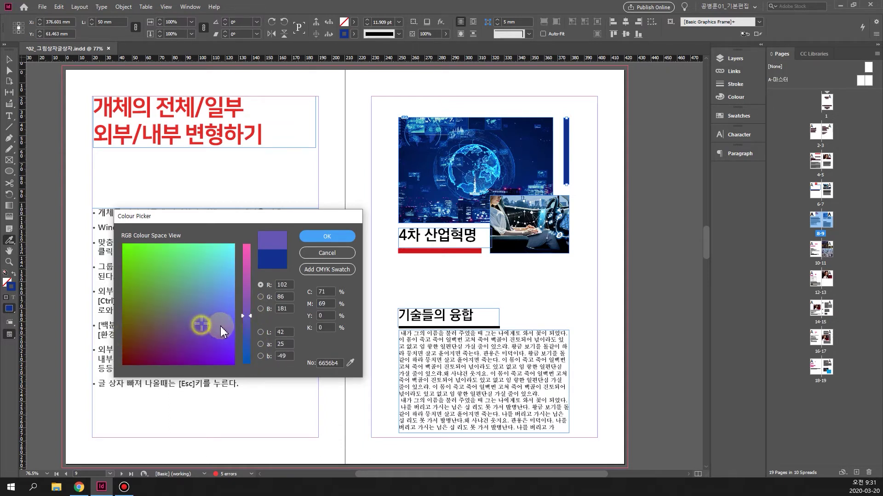
left_click_drag(251, 315, 258, 277)
left_click(187, 308)
left_click(133, 341)
left_click(132, 359)
Set the vertical bar's stroke to purple RGB 109, 35, 184 and add that colour as a CMYK swatch.
left_click_drag(248, 275, 250, 317)
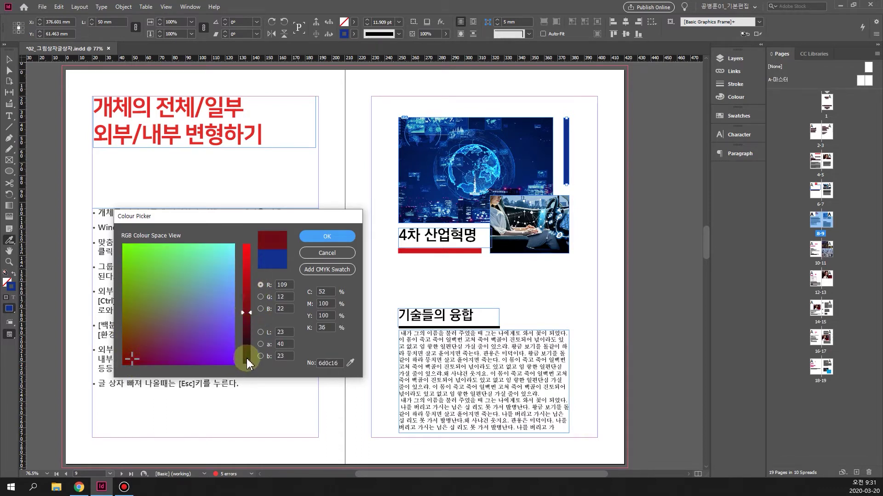
left_click(143, 350)
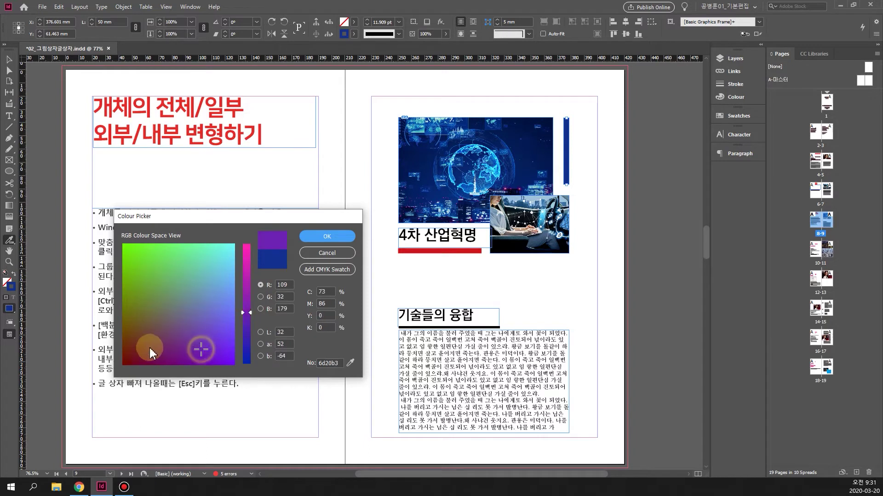
left_click(203, 348)
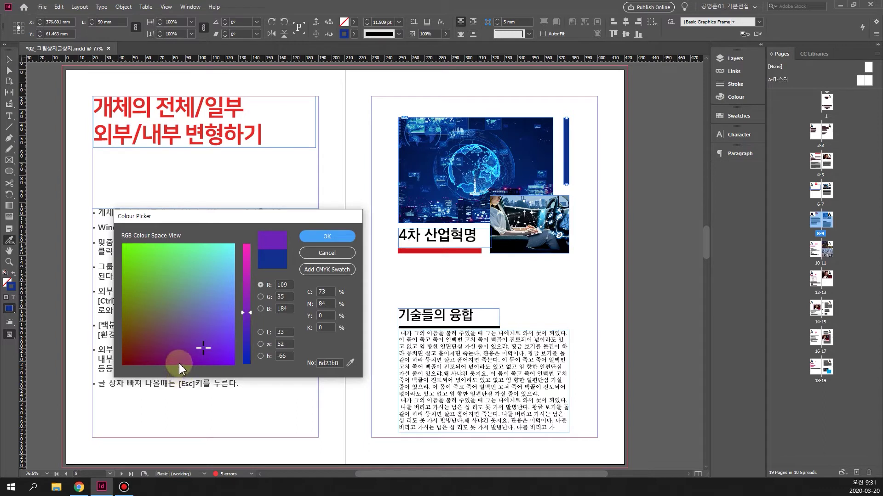
left_click(337, 272)
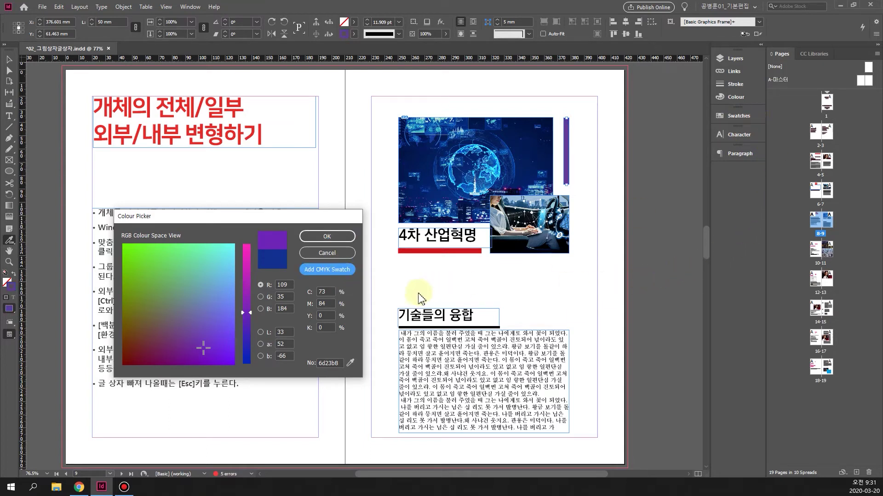
left_click(340, 240)
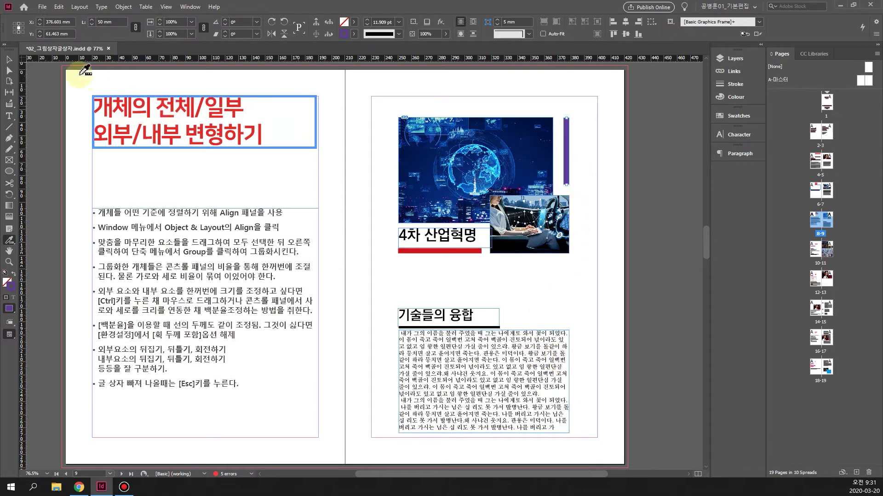
Select the red bar beneath the "4차 산업혁명" heading inside the group, and clear the selection.
left_click(9, 59)
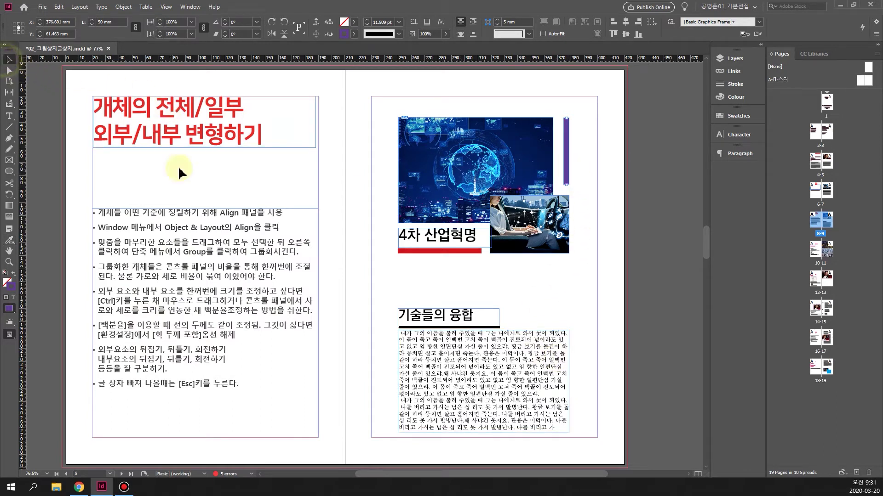
left_click(452, 254)
double_click(456, 250)
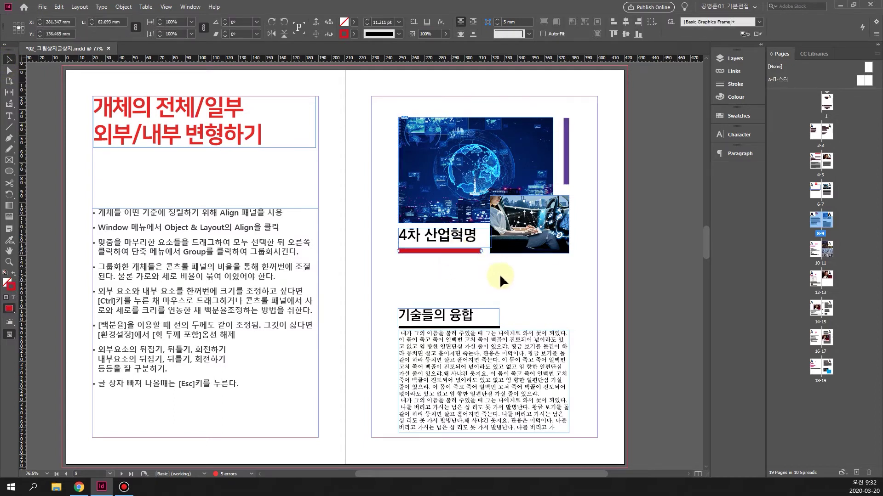
left_click(506, 287)
left_click(553, 174)
left_click(503, 288)
Select the whole picture group and nudge it one increment left and one increment down.
left_click(468, 253)
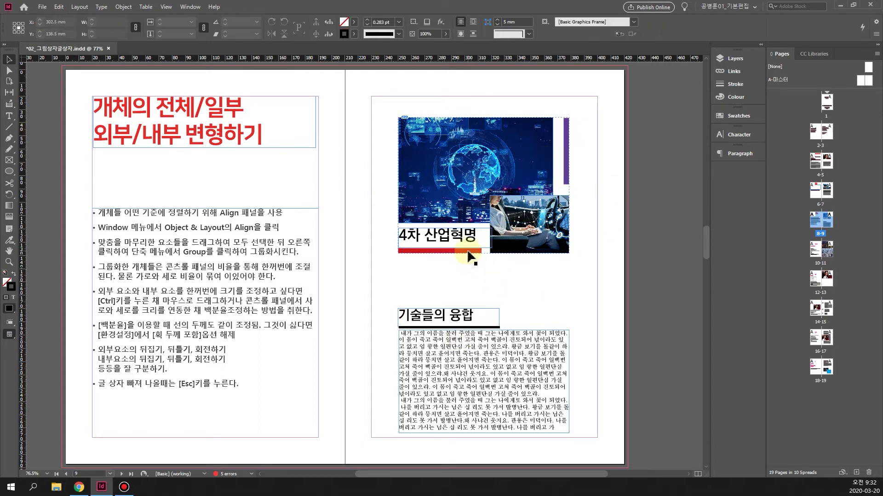
left_click(465, 253)
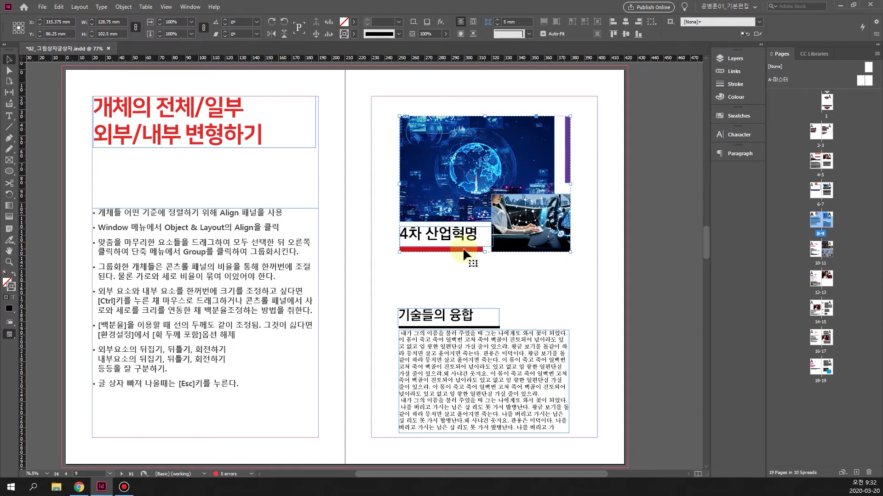
key("Left")
key("Down")
Apply the purple C=73 M=84 Y=0 K=0 swatch to the stroke of the red bar beneath the "4차 산업혁명" heading.
double_click(459, 251)
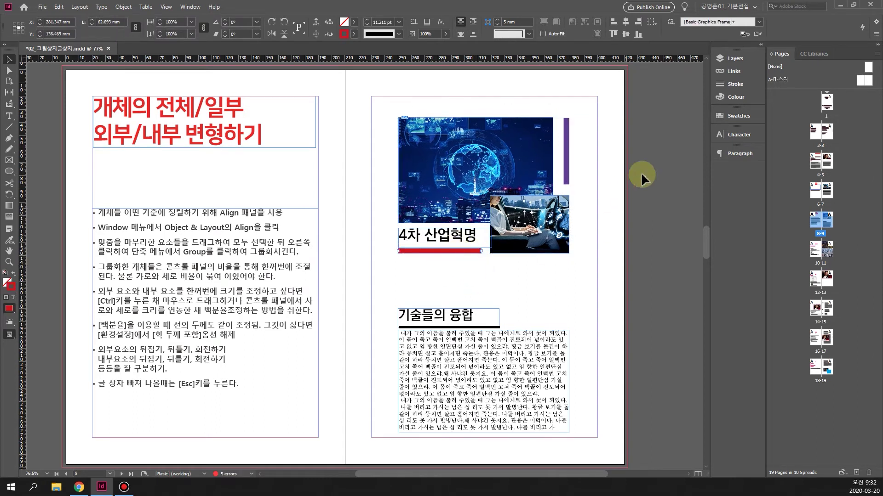
left_click(741, 116)
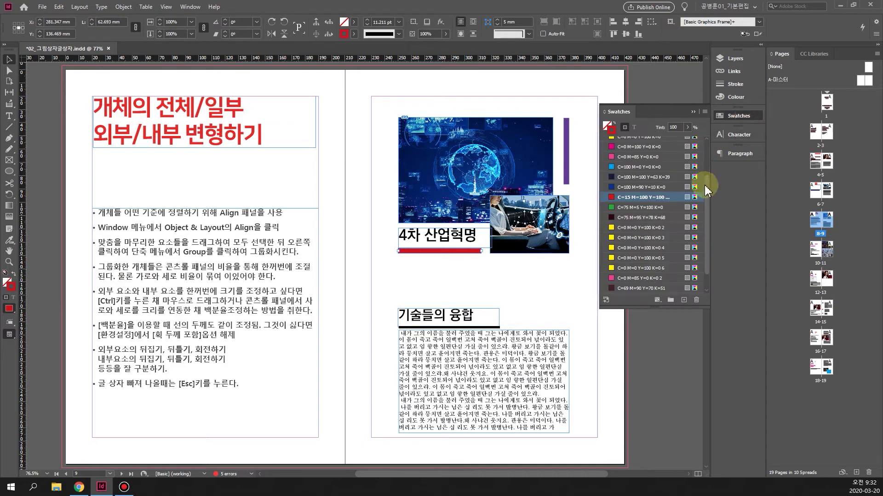
scroll(706, 206, "down", 2)
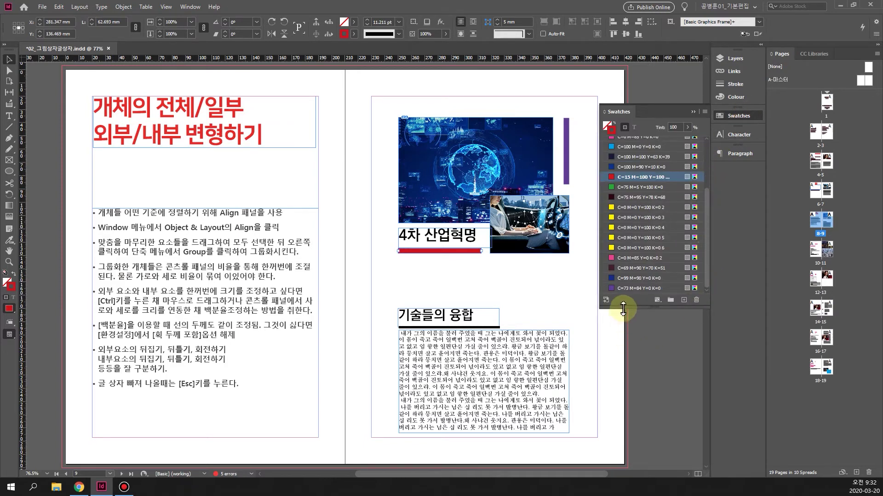
left_click(632, 288)
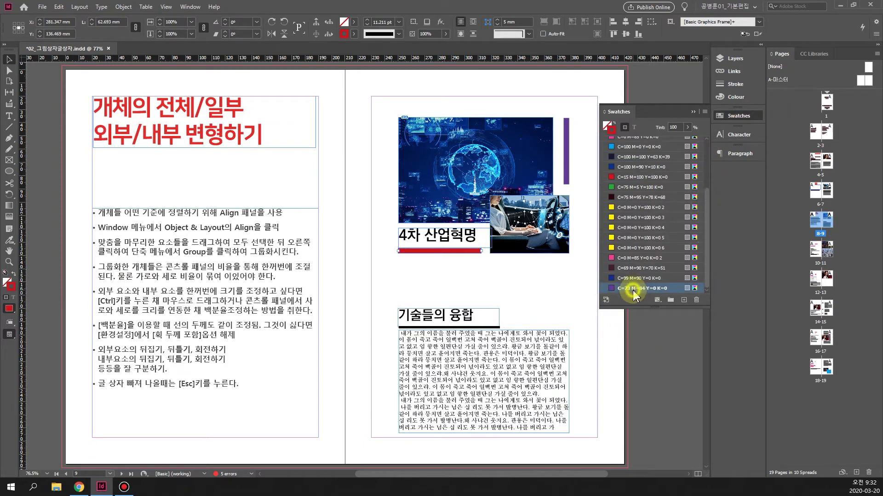
left_click(513, 275)
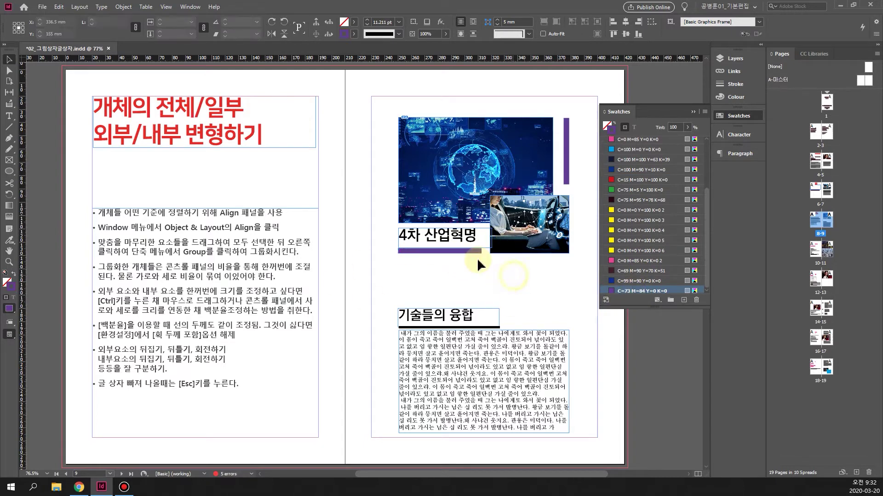
Recolour the black line under the "기술들의 융합" heading with the purple C=73 M=84 Y=0 K=0 swatch.
left_click(491, 328)
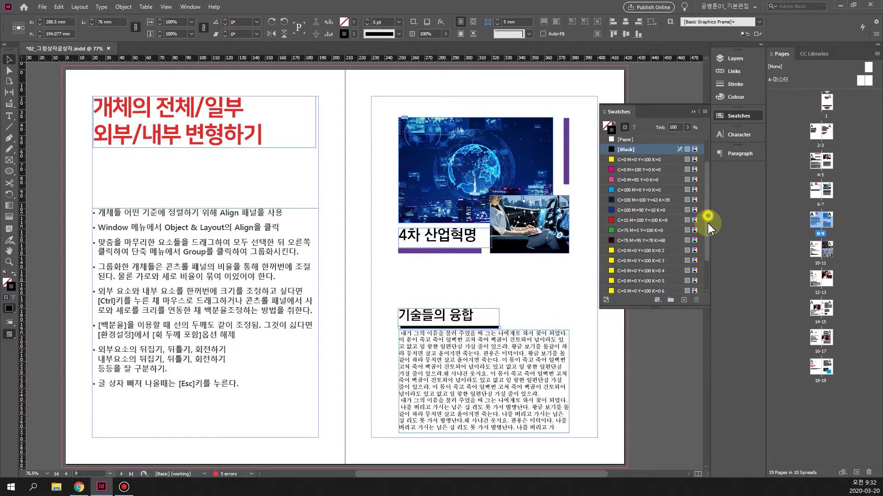
left_click_drag(707, 225, 706, 260)
left_click(639, 292)
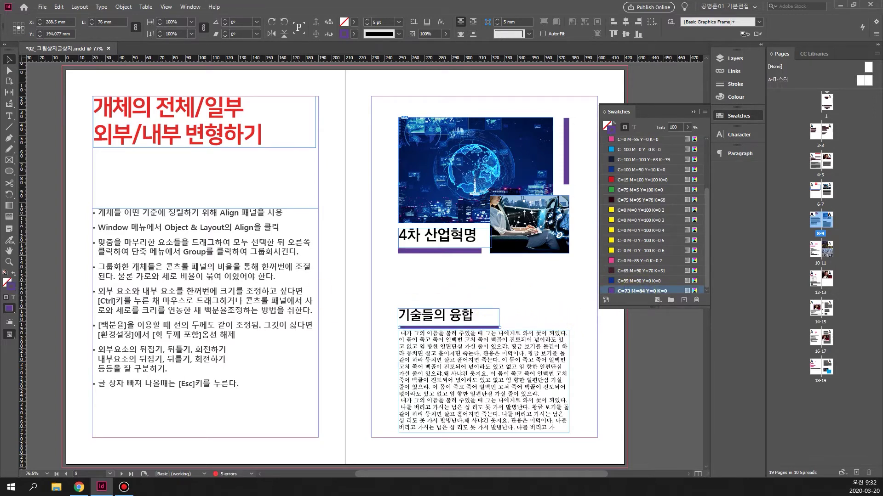
left_click(631, 340)
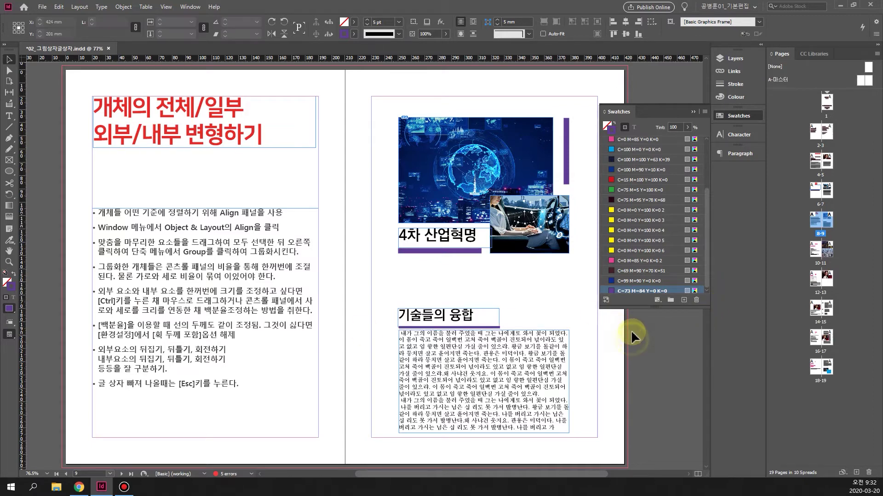
left_click(699, 112)
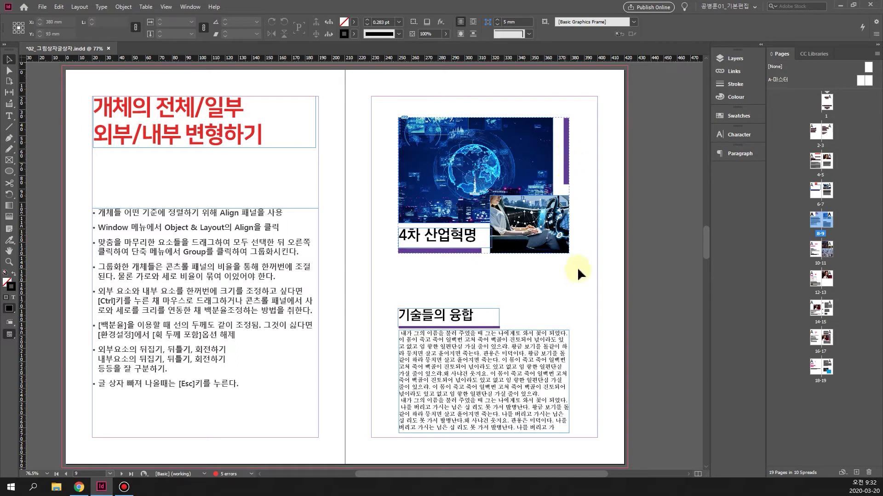
Give the purple vertical bar beside the globe picture a round stroke cap.
left_click(566, 152)
double_click(567, 150)
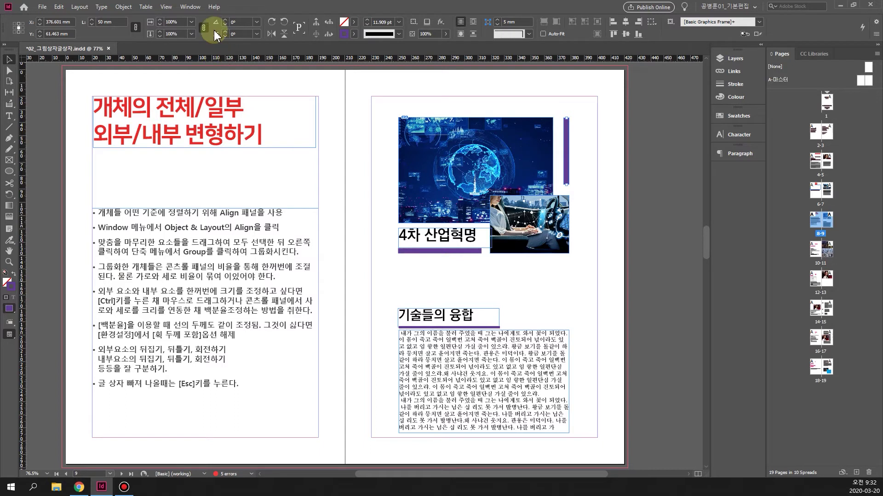
left_click(731, 86)
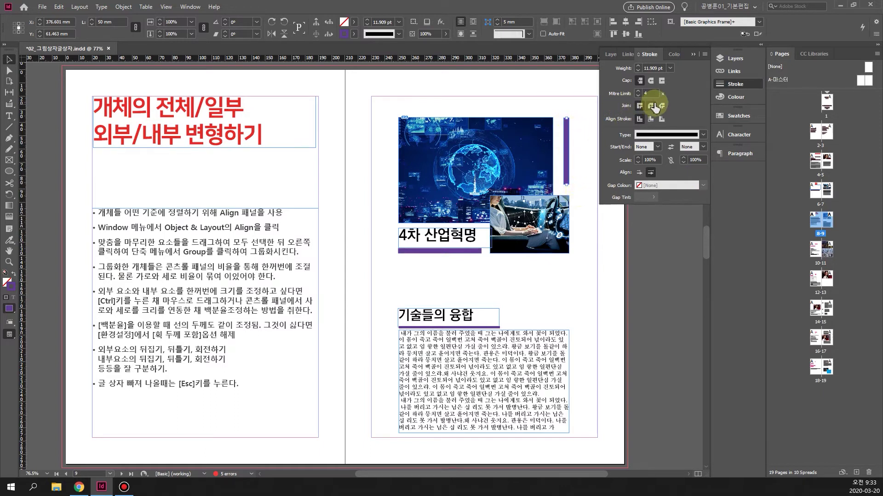
left_click(649, 80)
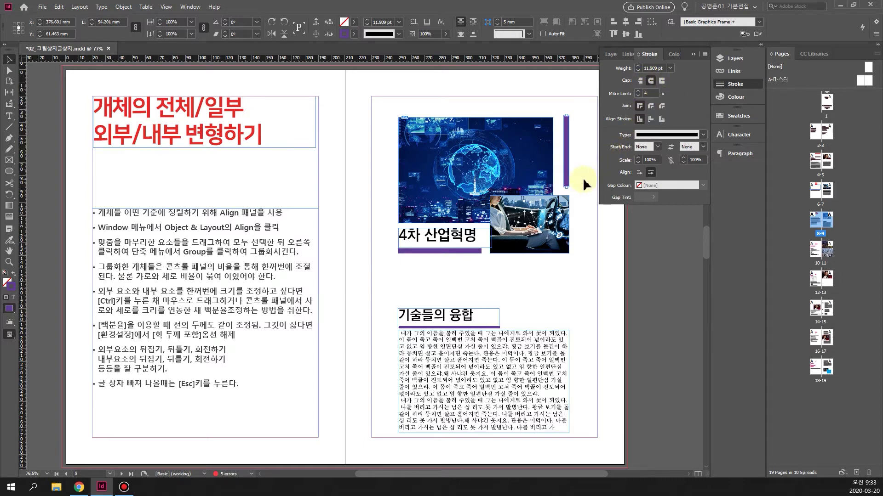
Shift the whole picture group slightly, and set the mitre limit of the purple vertical bar beside the globe picture to 18.
key("Escape")
left_click_drag(569, 174, 569, 173)
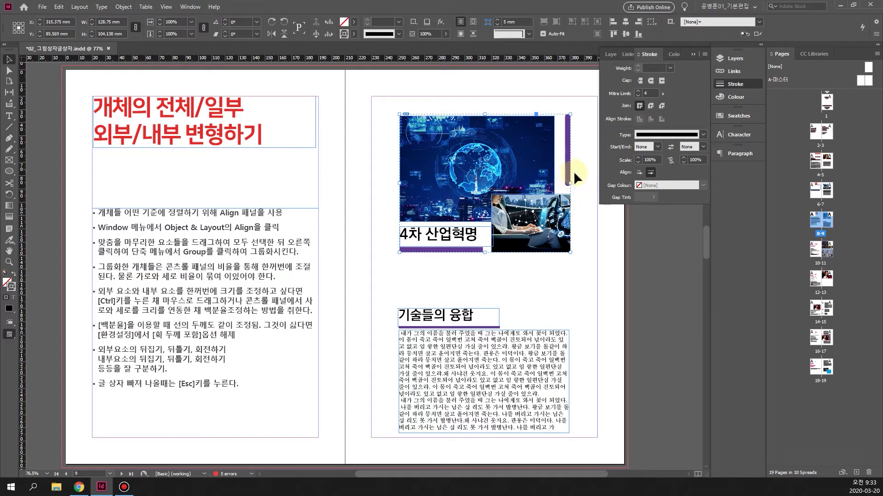
double_click(568, 162)
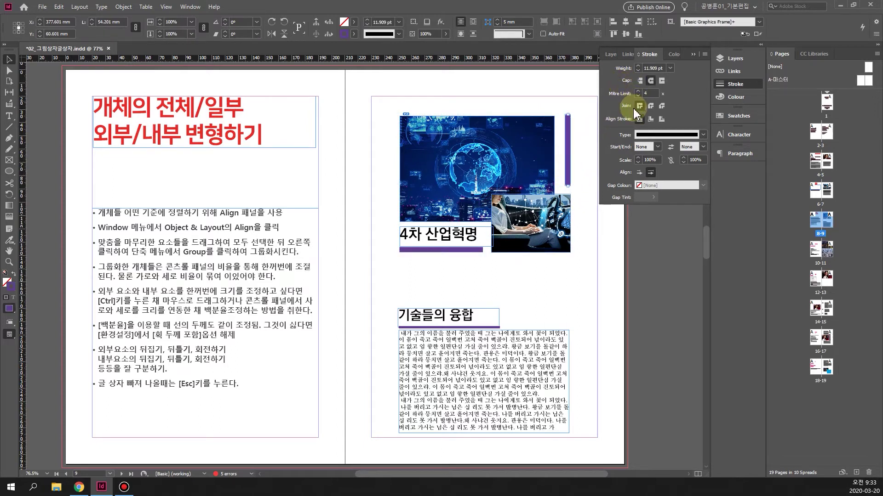
left_click(637, 91)
left_click(638, 91)
left_click(638, 91)
left_click(638, 91)
left_click(638, 91)
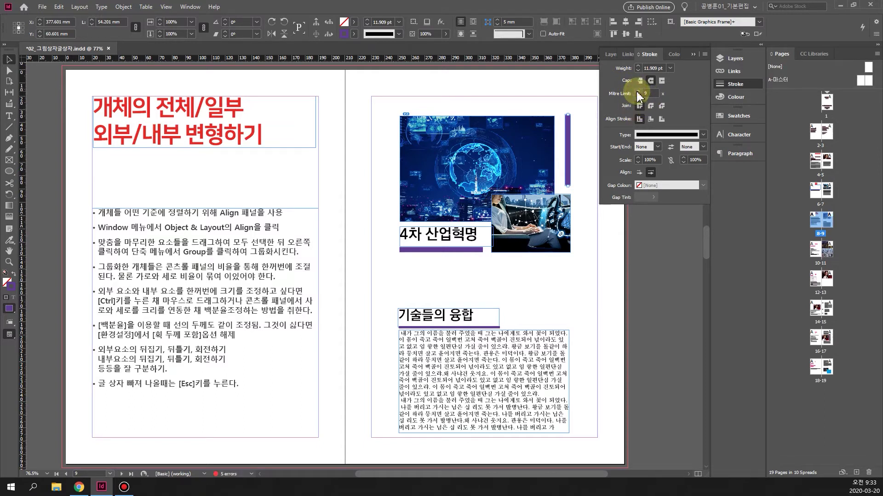
left_click(637, 91)
left_click(637, 91)
left_click(638, 91)
left_click(638, 91)
left_click(637, 96)
left_click(638, 96)
left_click(637, 96)
left_click(637, 96)
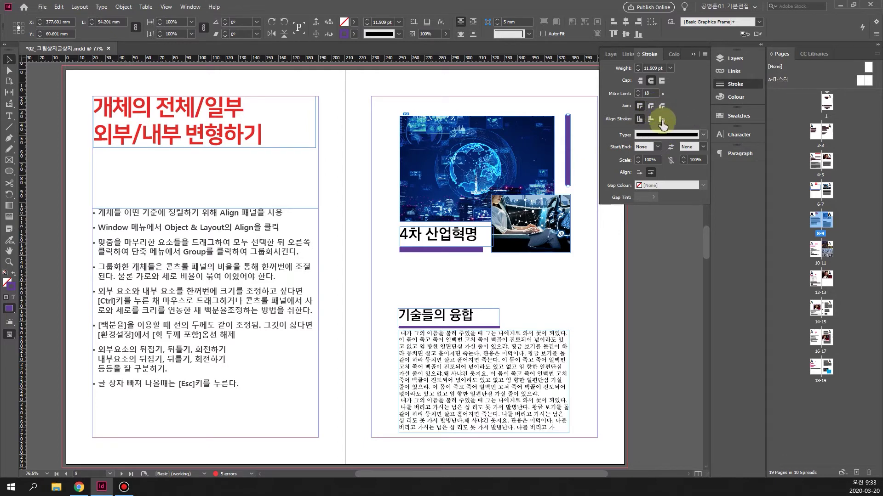
Change the stroke type of the purple vertical bar beside the globe picture to Japanese Dots.
left_click(701, 134)
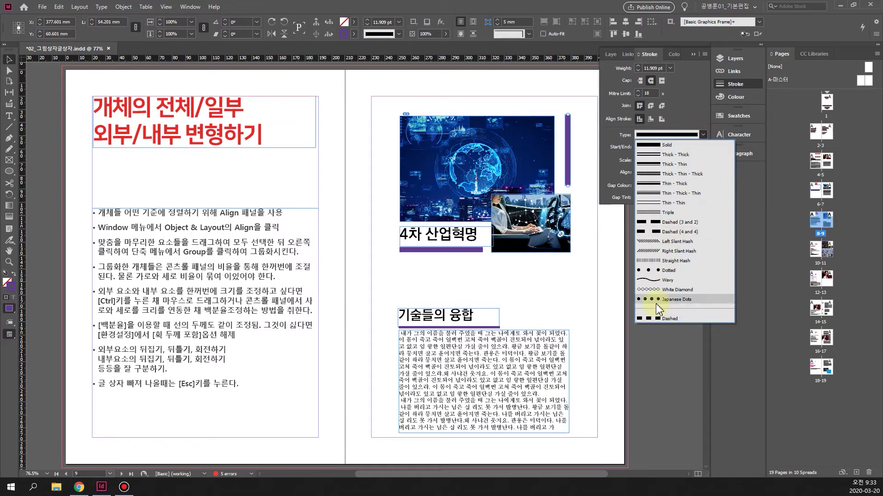
left_click(657, 303)
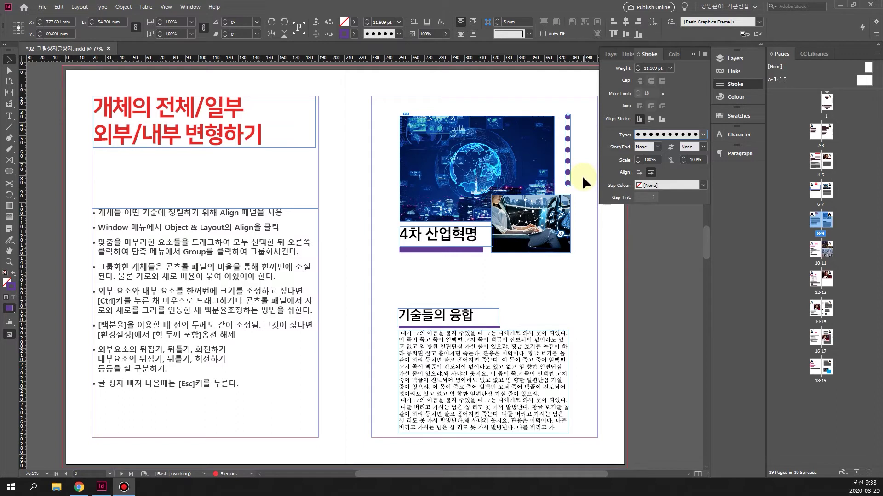
Examine the start and end arrowhead shapes and the stroke types available for the dotted vertical line.
left_click(658, 147)
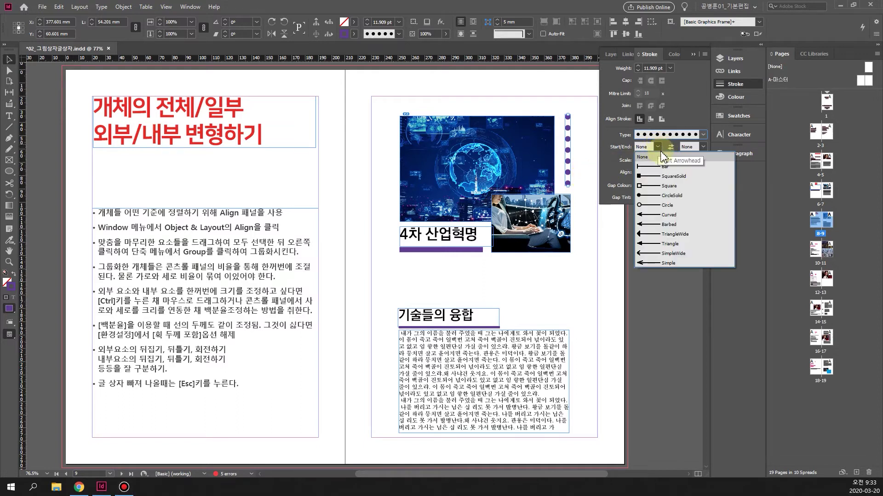
left_click(689, 147)
left_click(692, 146)
left_click(693, 146)
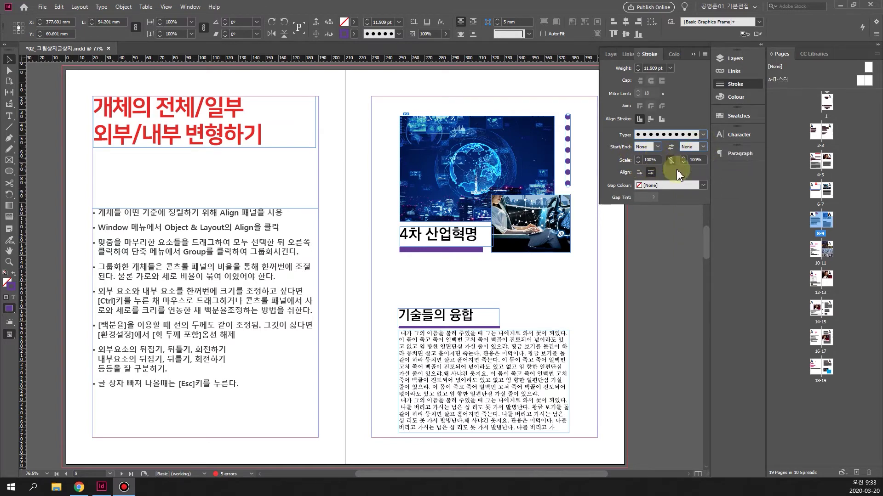
left_click(703, 135)
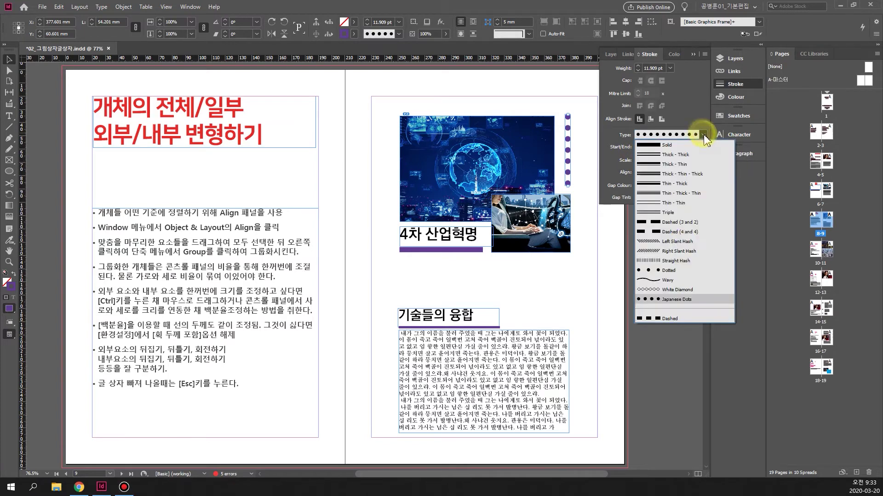
left_click(693, 115)
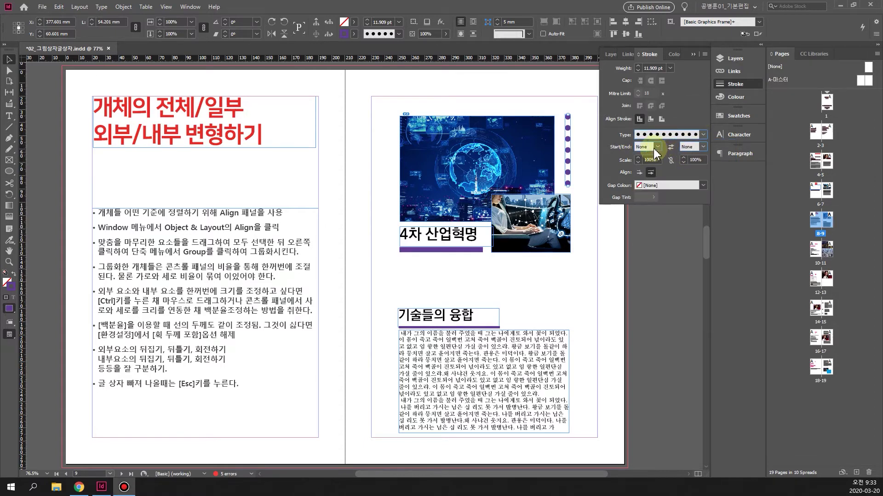
left_click(688, 150)
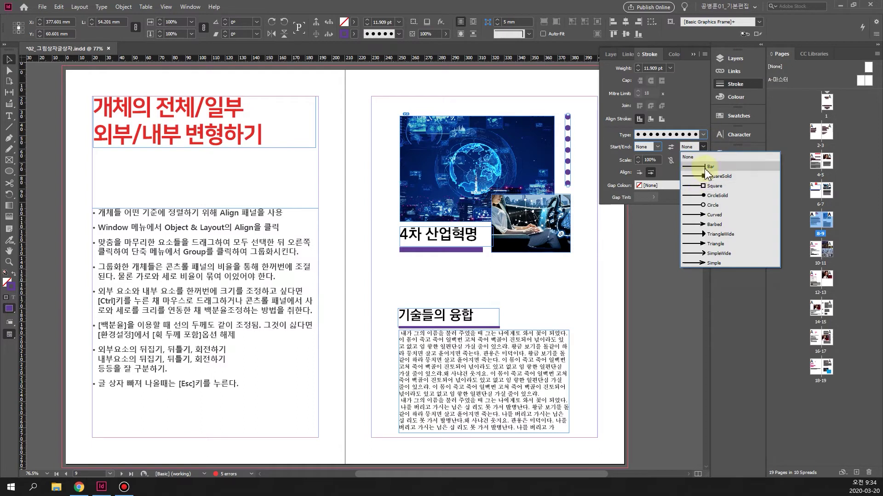
left_click(669, 178)
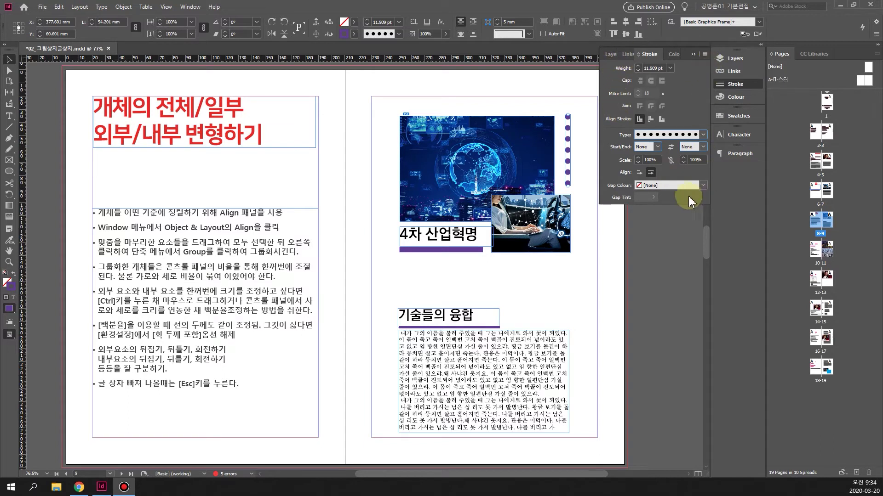
left_click(630, 272)
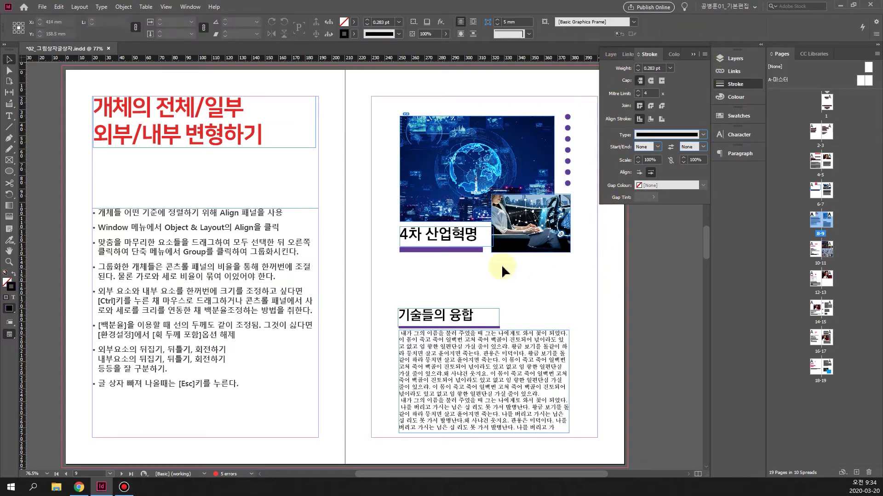
Change the purple bar beneath the "4차 산업혁명" heading to the Straight Hash stroke type and collapse the stroke settings.
left_click(468, 251)
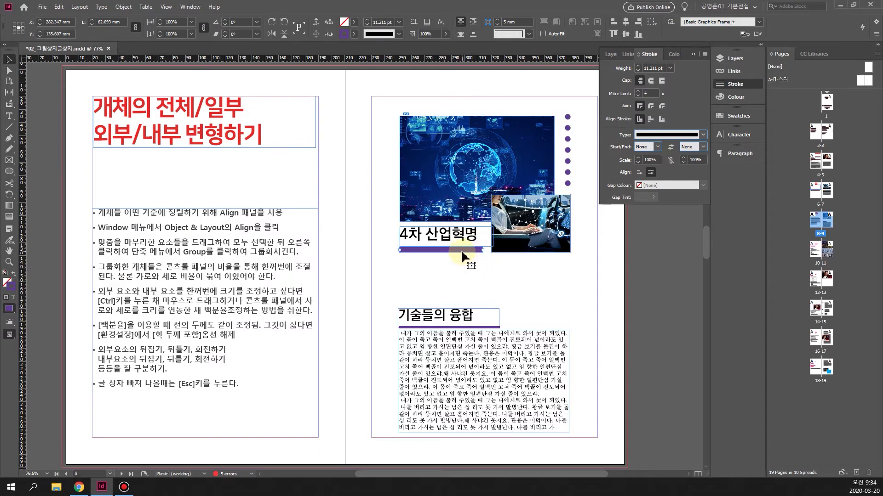
left_click(703, 134)
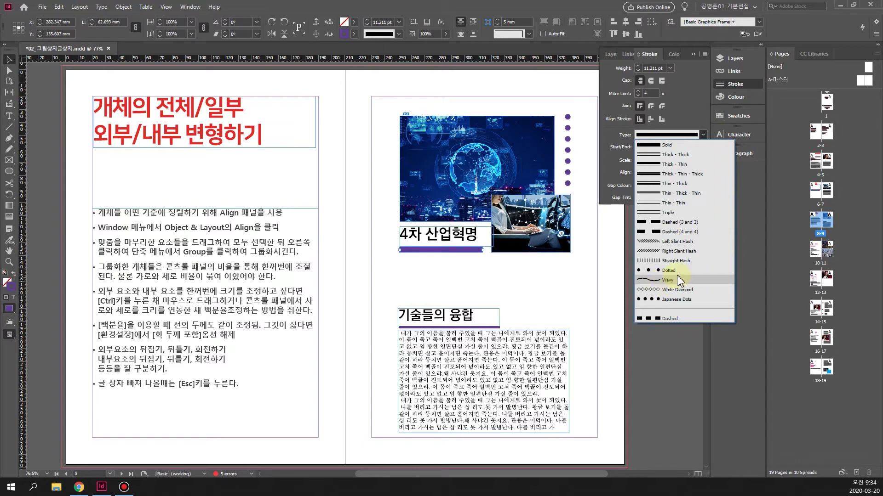
key("Escape")
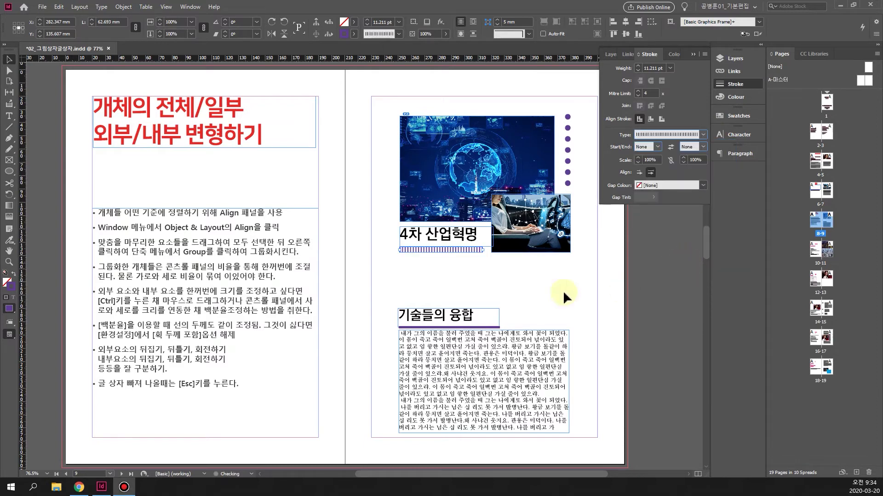
left_click(487, 276)
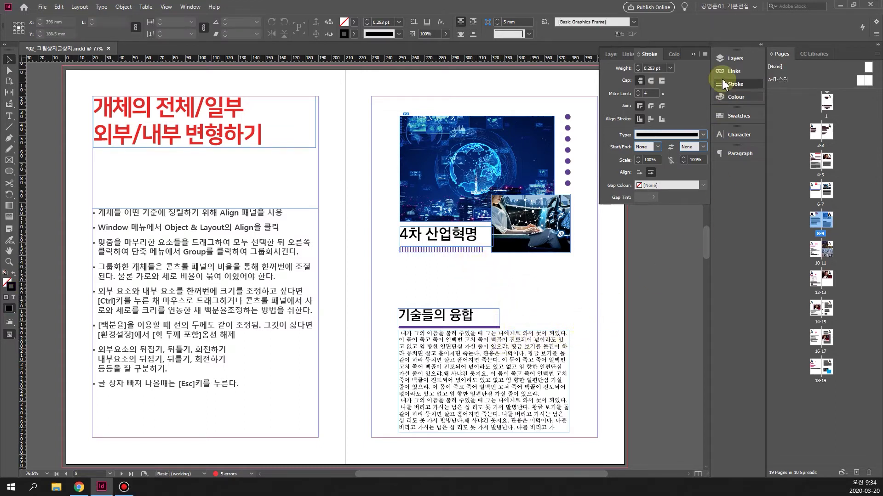
left_click(694, 56)
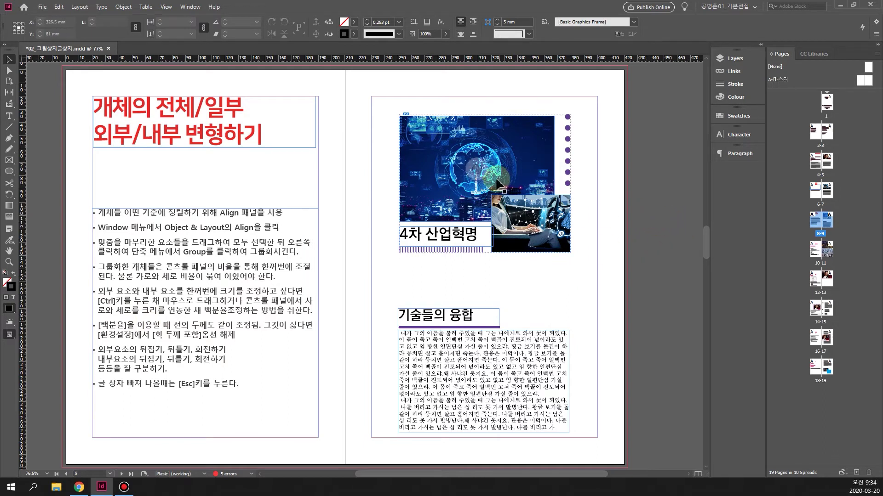
Inspect the globe picture's frame and its image content separately within the group.
left_click(483, 154)
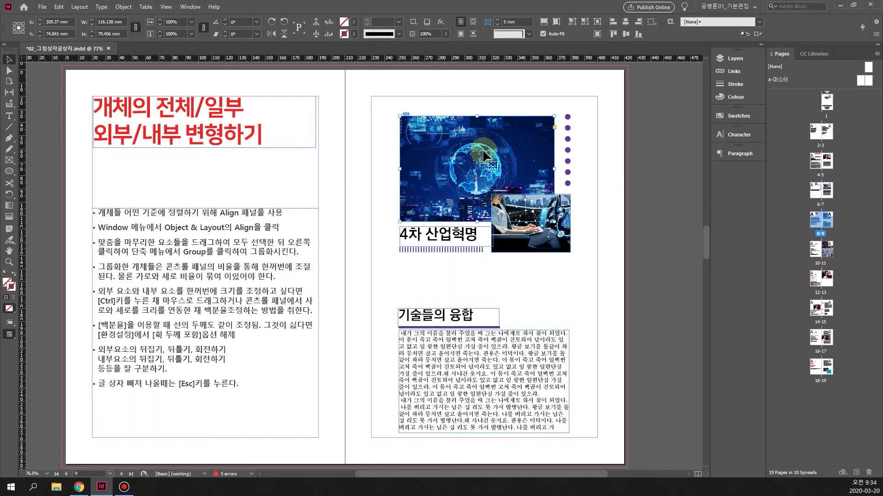
double_click(512, 162)
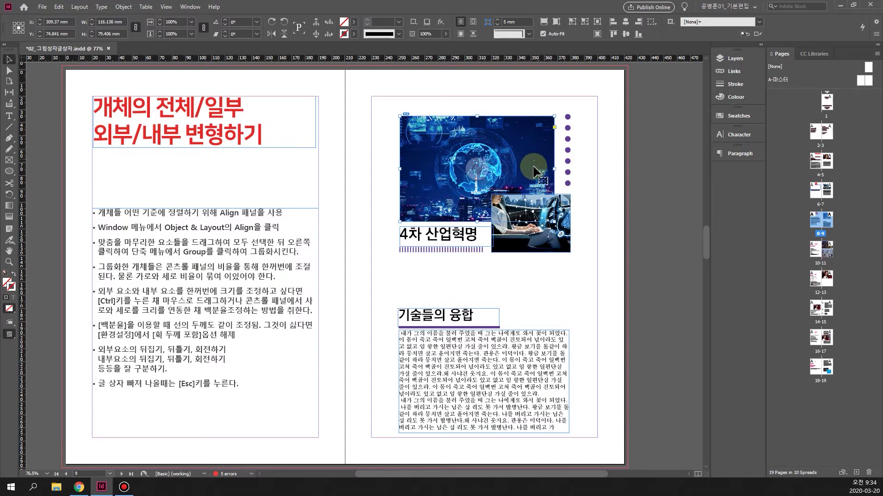
left_click(476, 174)
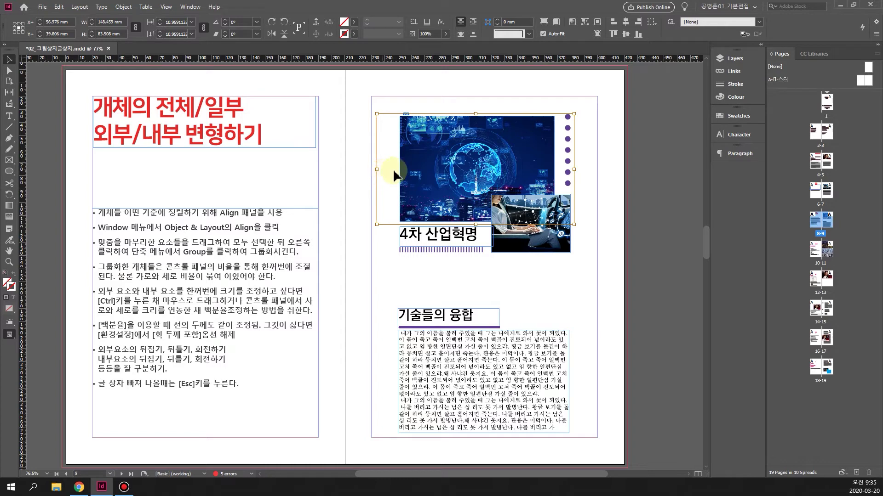
left_click(641, 261)
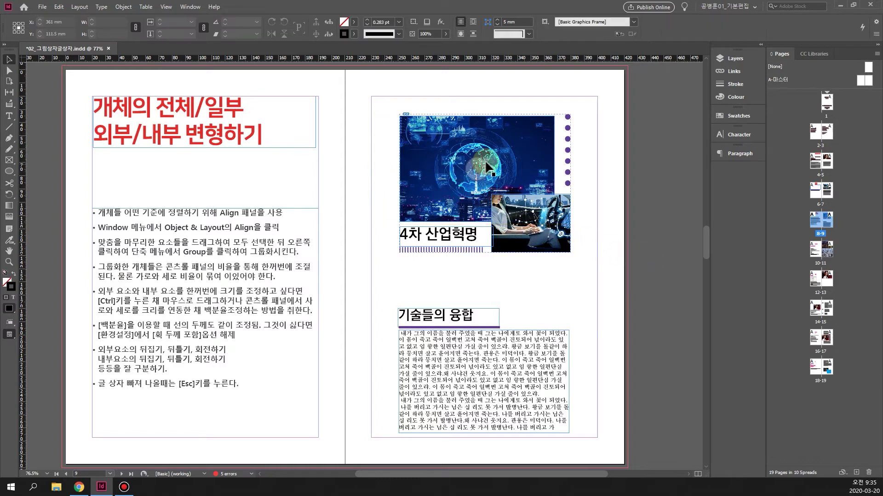
Ungroup the picture group holding the globe picture, the smaller photo, the heading and the decorative lines.
right_click(498, 136)
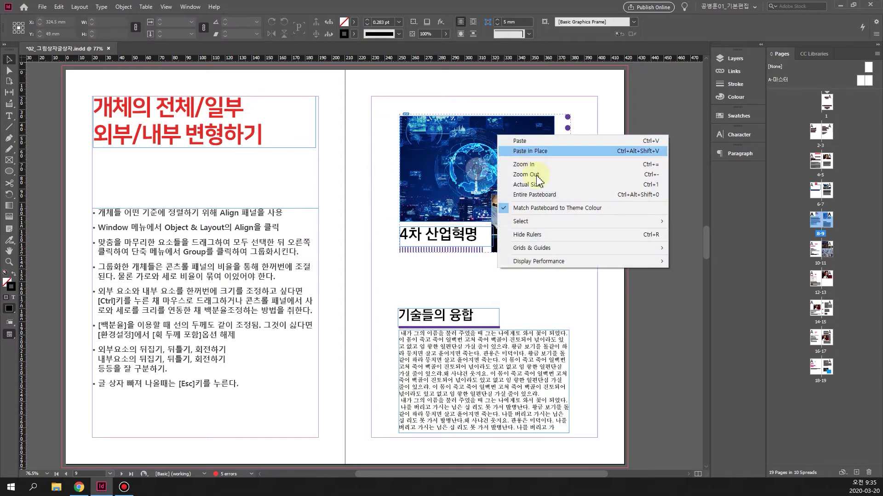
left_click(470, 133)
left_click(469, 133)
right_click(468, 130)
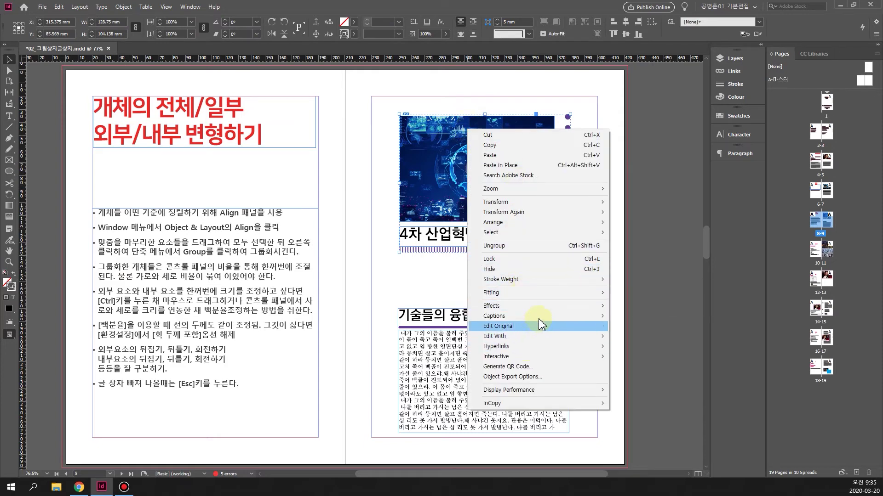
left_click(437, 124)
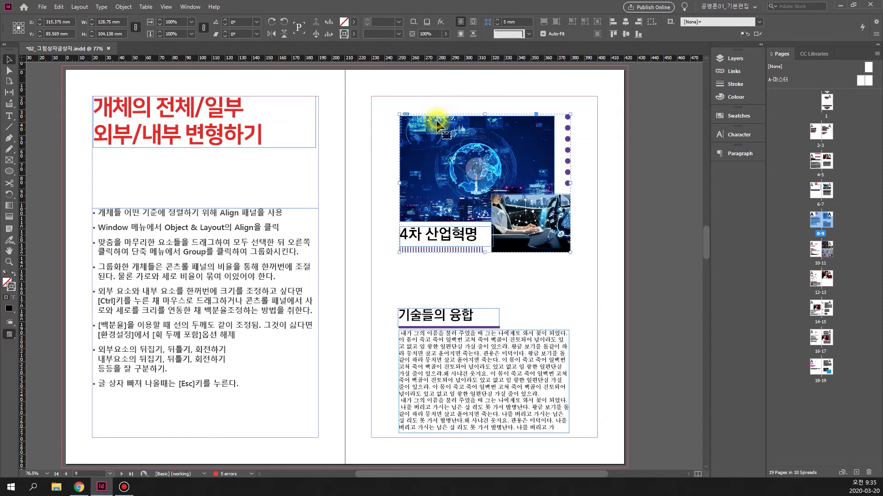
right_click(550, 119)
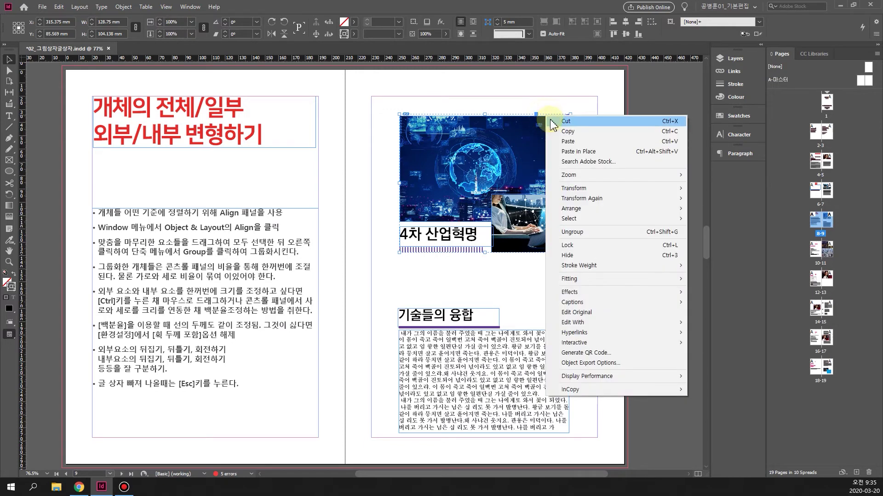
left_click(602, 232)
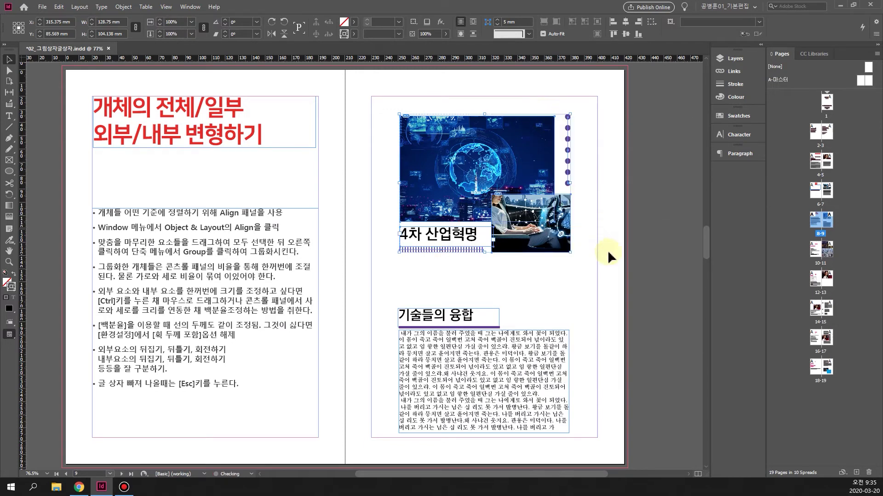
Scale the globe picture's frame and image together down to about 106 × 69 mm.
left_click(465, 149)
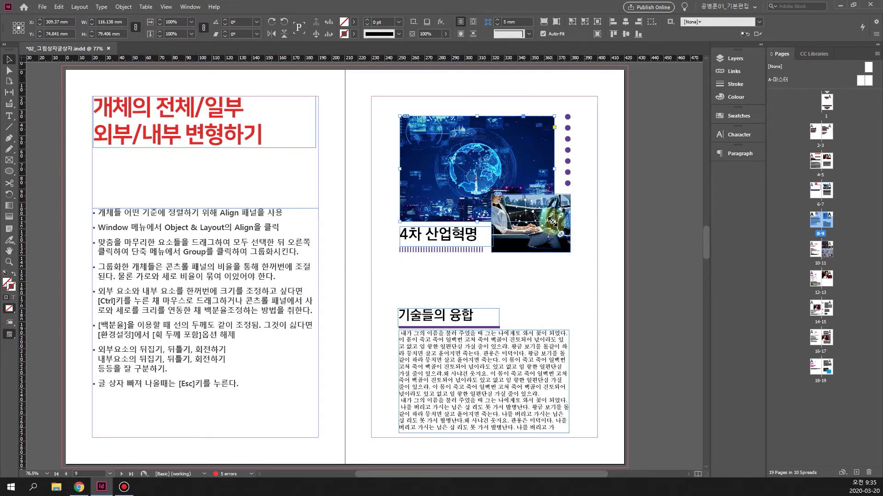
left_click_drag(553, 221, 512, 181)
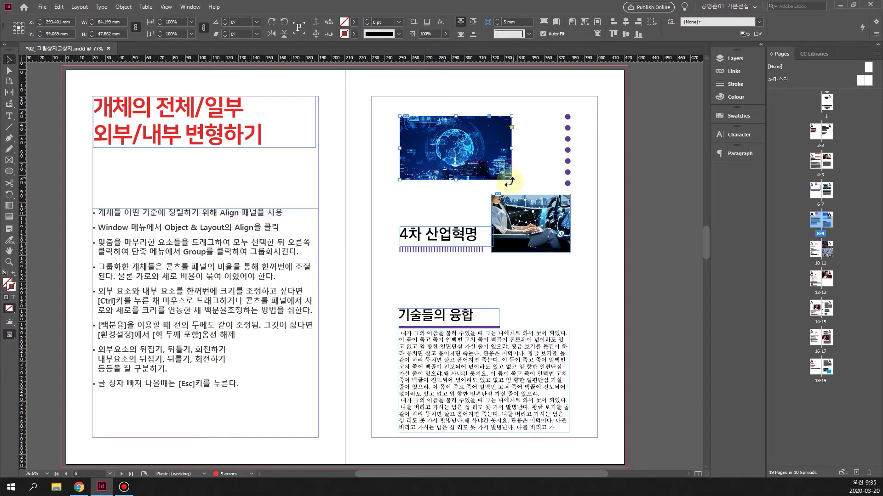
key("ctrl+z")
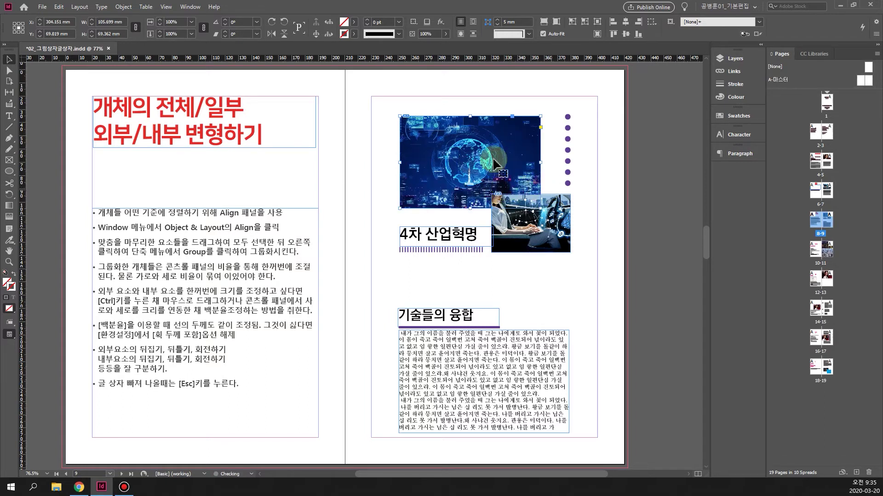
Resize only the globe image inside its frame to about 138 × 87.5 mm, keeping the frame's size.
left_click(469, 167)
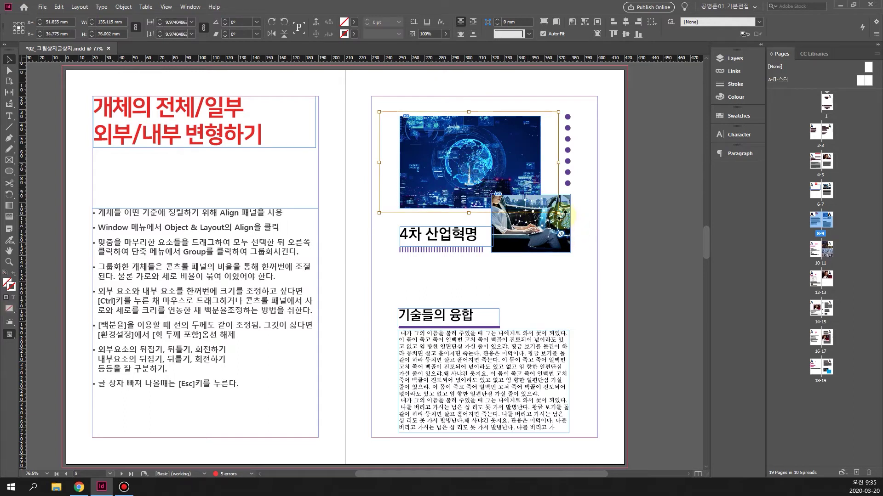
left_click_drag(559, 214, 553, 209)
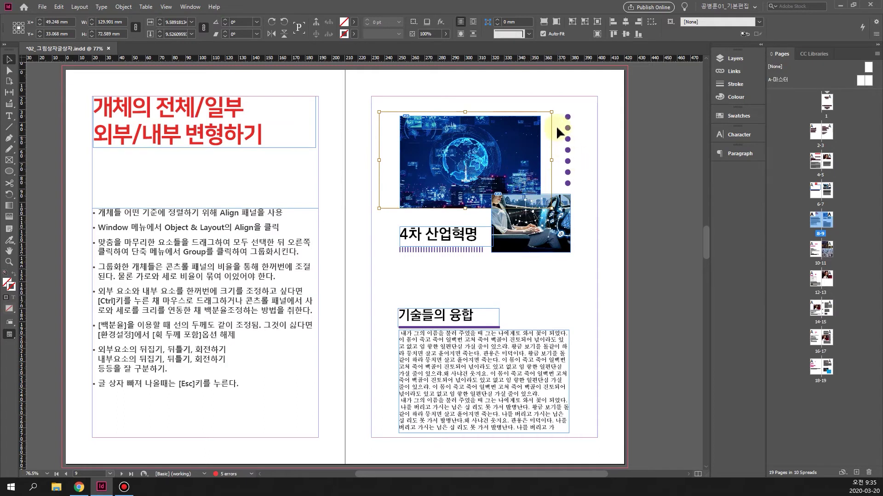
left_click(544, 150)
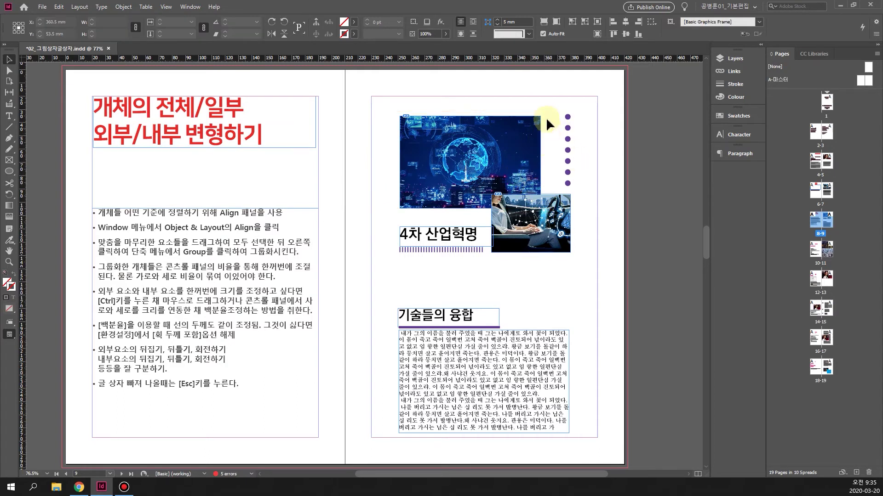
left_click(471, 162)
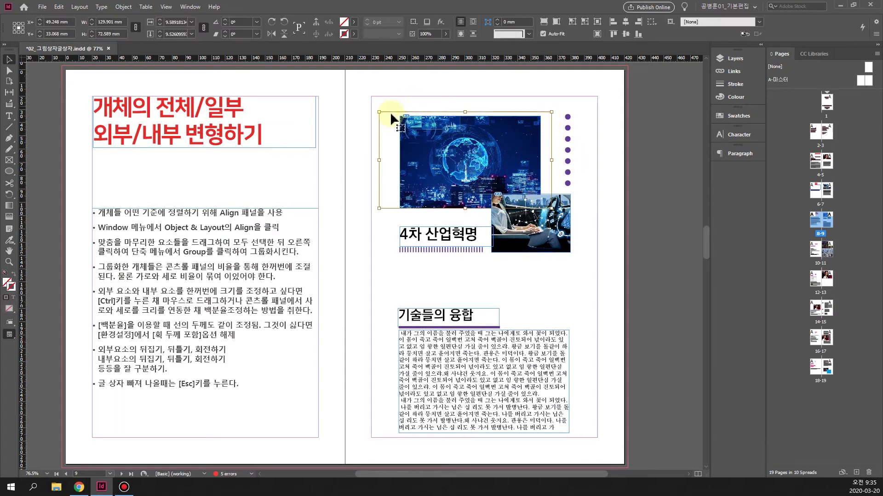
left_click_drag(379, 114, 367, 94)
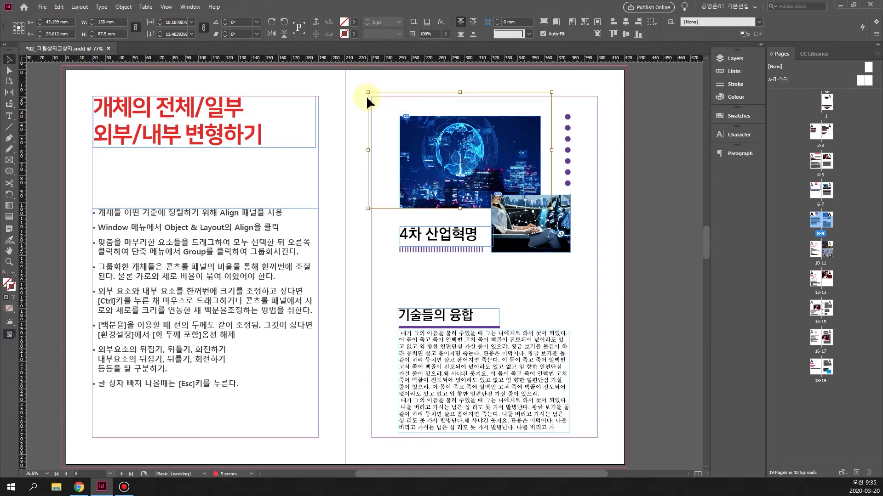
Undo the last resize of the globe image inside its frame and deselect the picture.
key("ctrl+z")
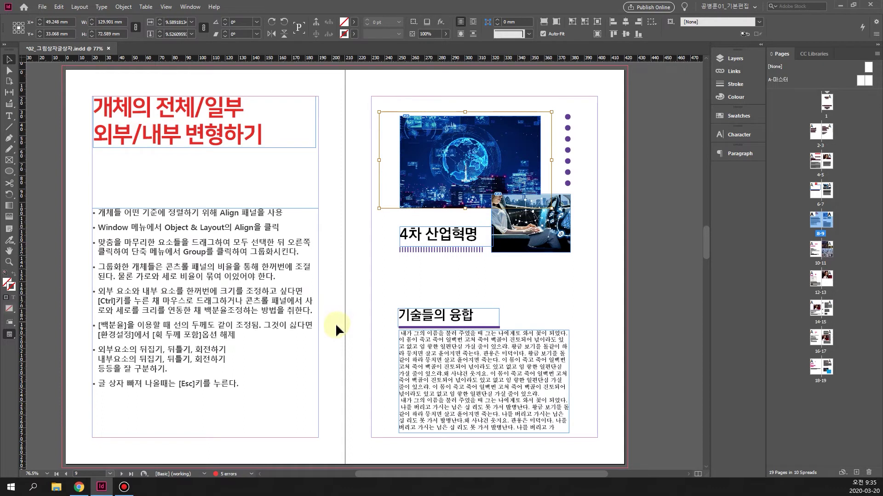
left_click(648, 225)
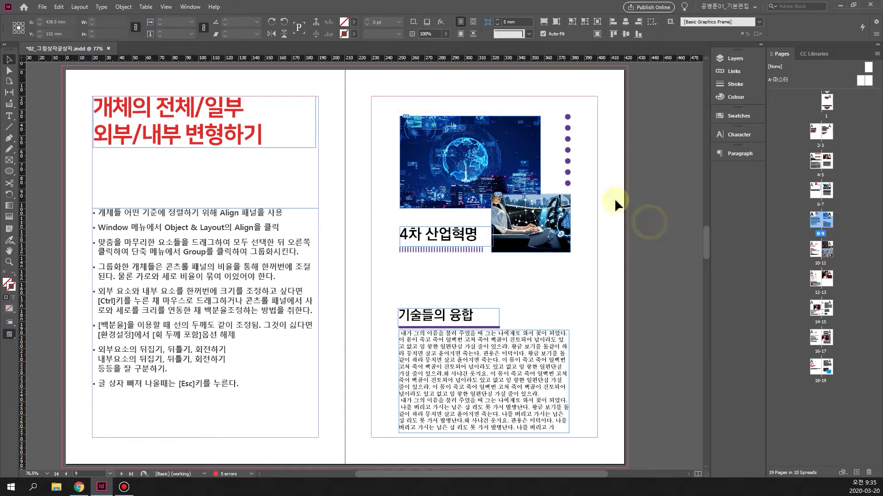
Scale the globe picture's frame and image together down to about 84 × 56 mm and back up to about 107 × 68.5 mm.
left_click(501, 139)
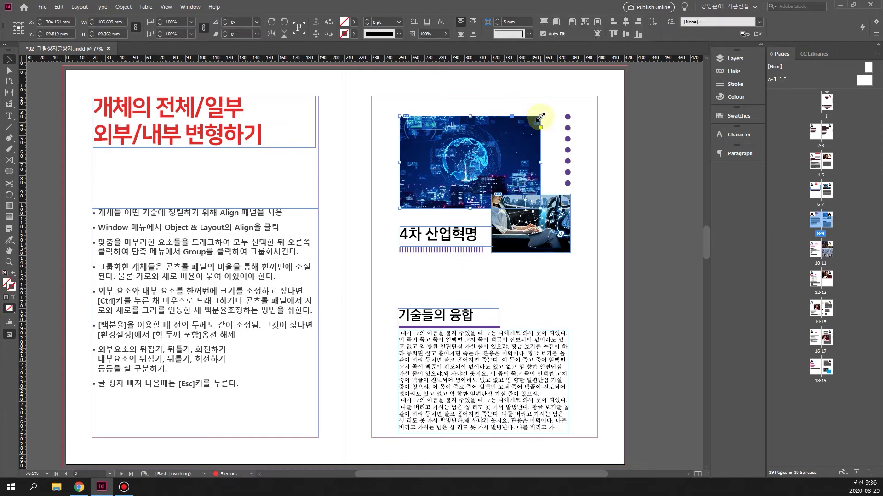
left_click_drag(541, 115, 510, 135)
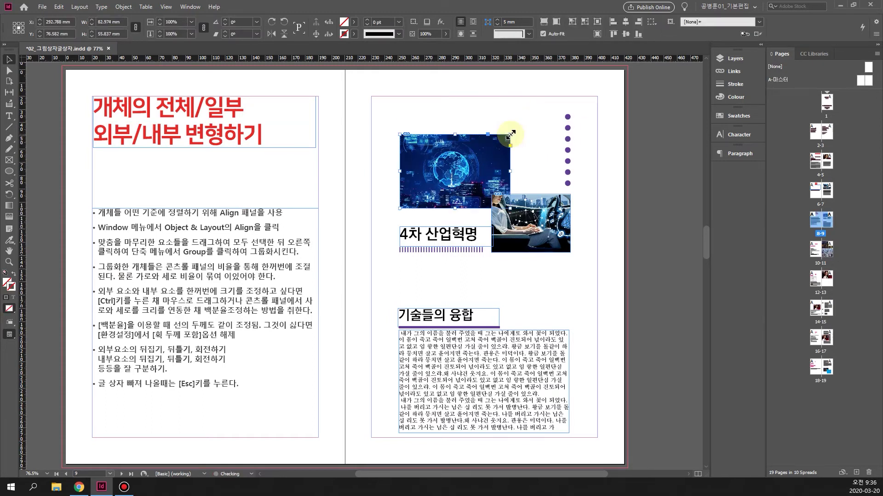
left_click_drag(510, 134, 541, 117)
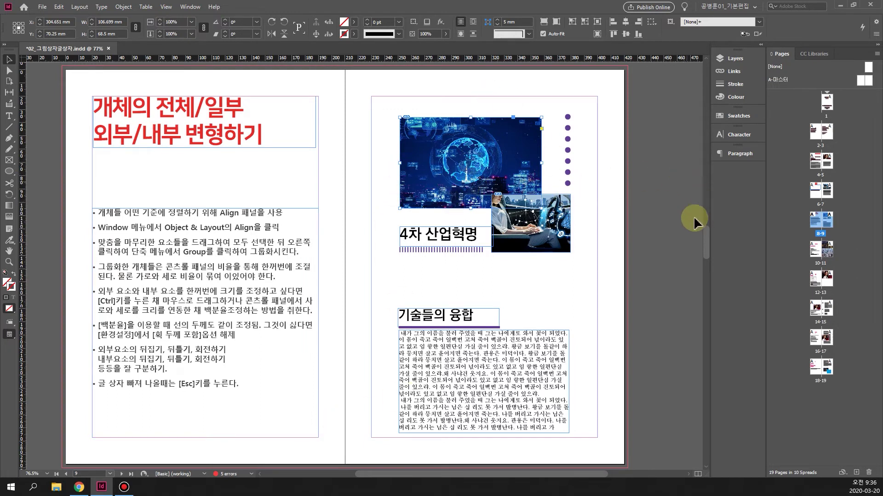
left_click(609, 212)
Rotate only the globe image inside its frame counterclockwise in 90° turns through a full turn and on to 180°.
left_click(465, 170)
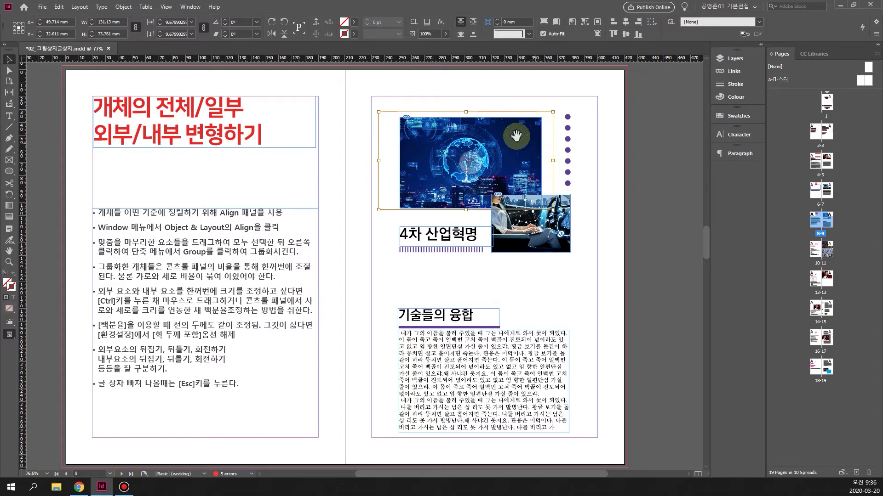
left_click(378, 143)
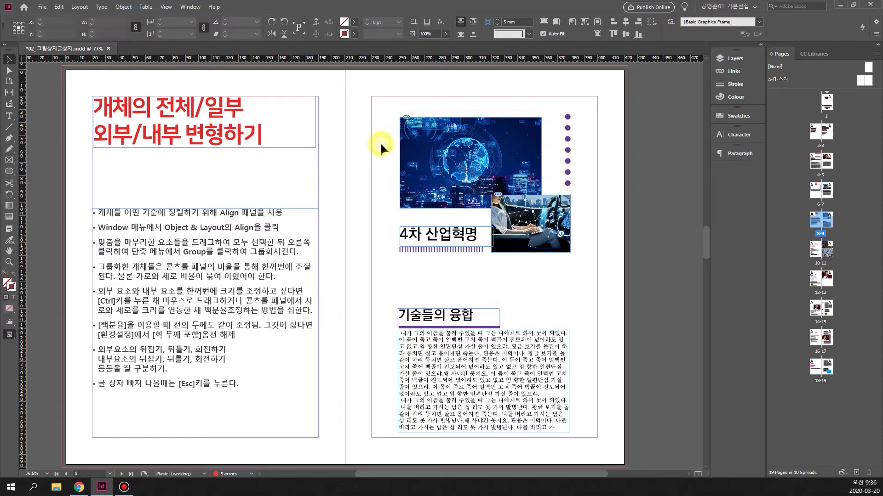
left_click(468, 165)
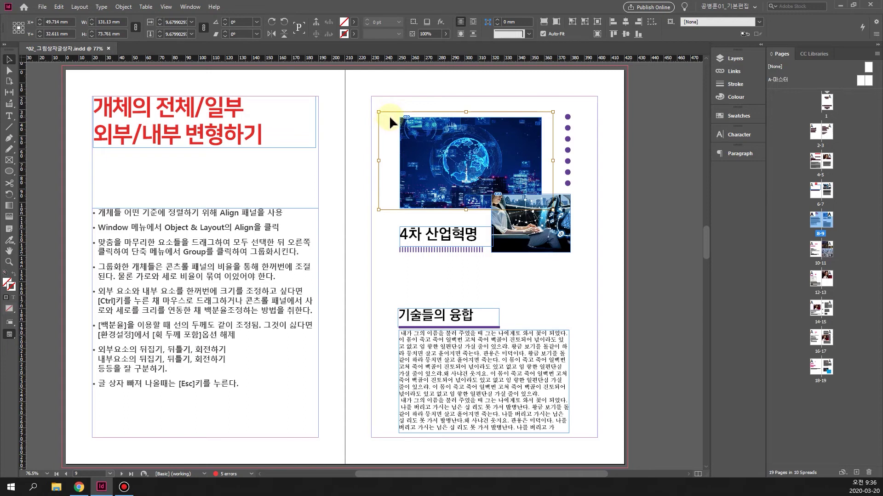
left_click(284, 25)
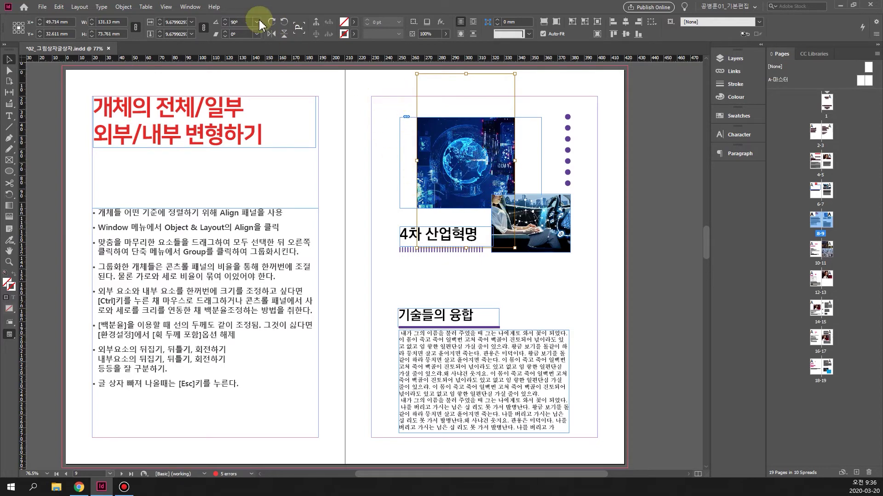
left_click(286, 25)
left_click(285, 24)
left_click(285, 23)
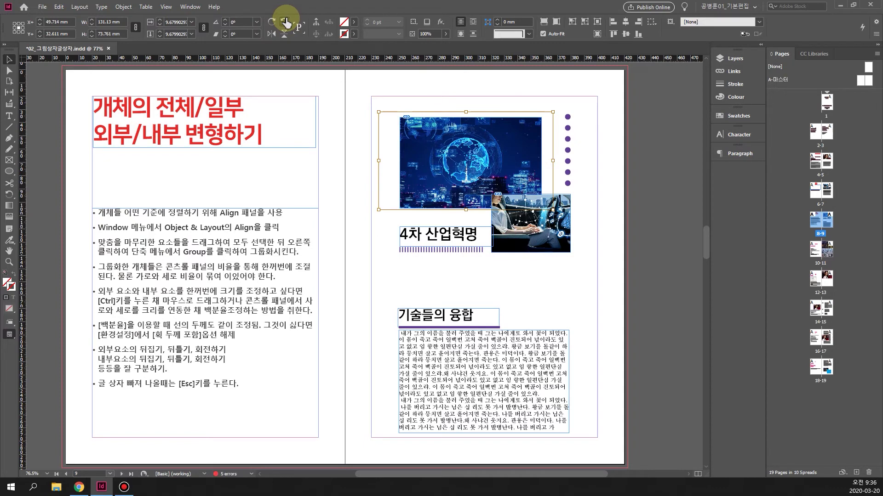
left_click(287, 21)
left_click(287, 22)
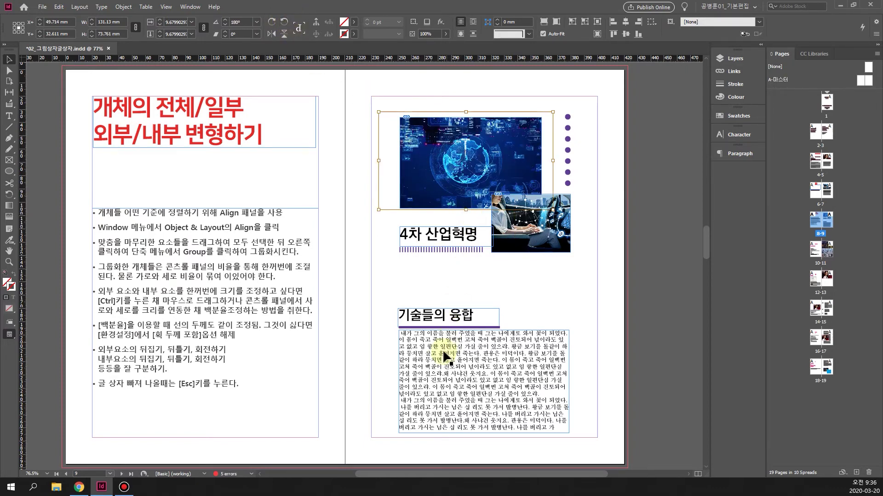
Undo the inner image's 90° rotations and the earlier scaling of the globe picture.
key("ctrl+z")
key("ctrl+z")
key("ctrl+shift+z")
key("ctrl+z")
key("ctrl+shift+z")
key("ctrl+z")
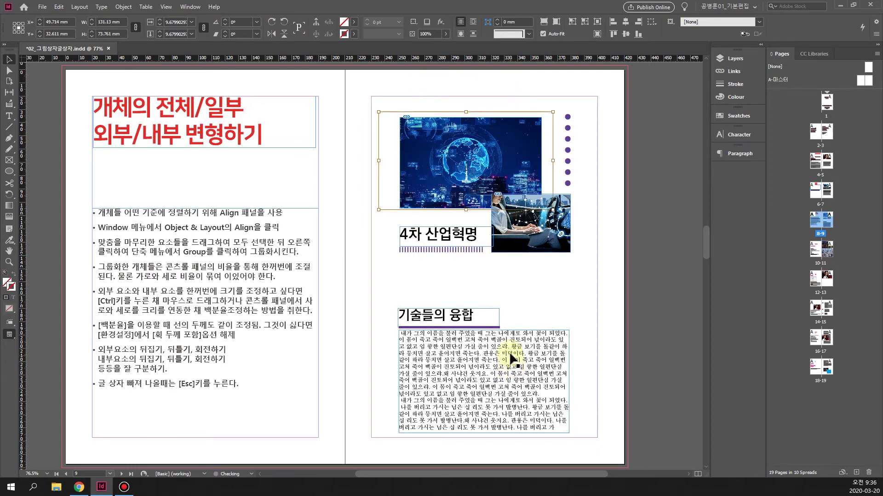
key("ctrl+z")
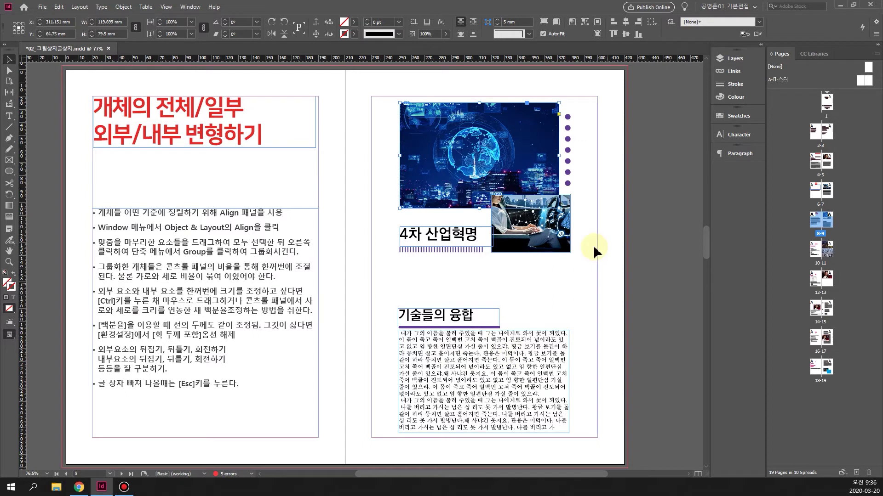
Rotate only the globe image inside its frame to 11° in one-degree increments.
left_click(472, 150)
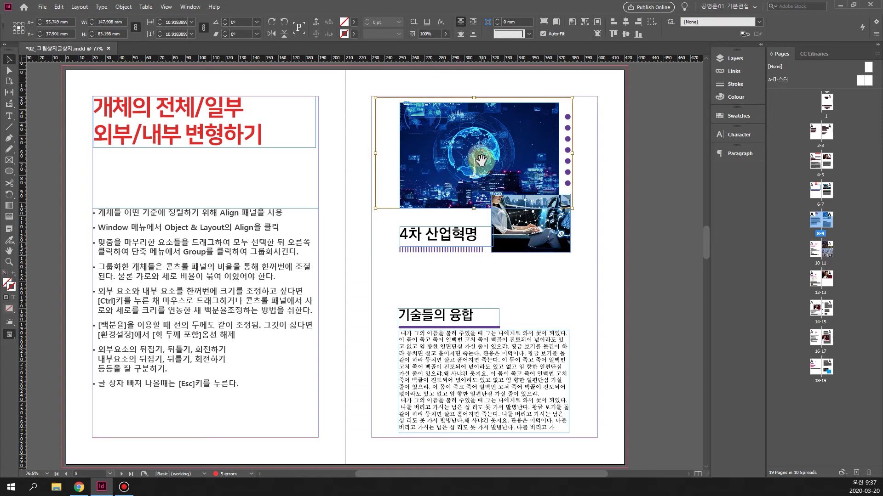
left_click(226, 20)
left_click(225, 19)
left_click(225, 19)
left_click(226, 19)
left_click(226, 19)
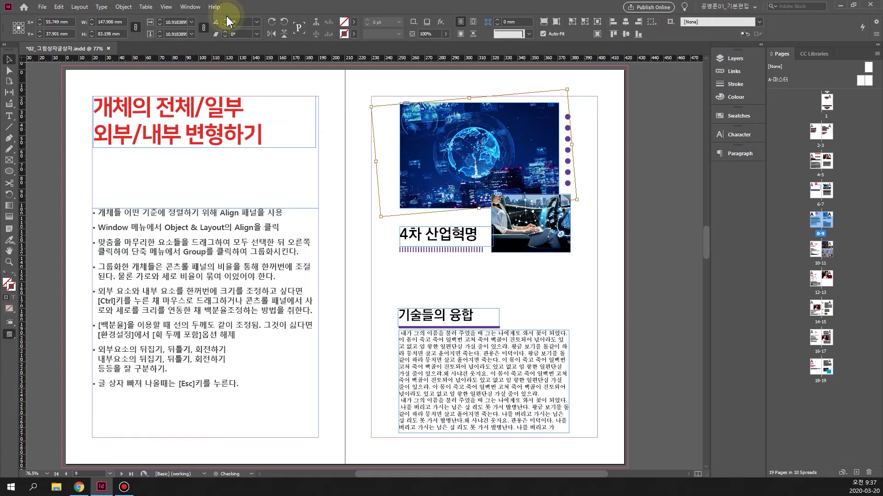
left_click(226, 19)
left_click(226, 20)
left_click(226, 19)
left_click(226, 19)
left_click(226, 19)
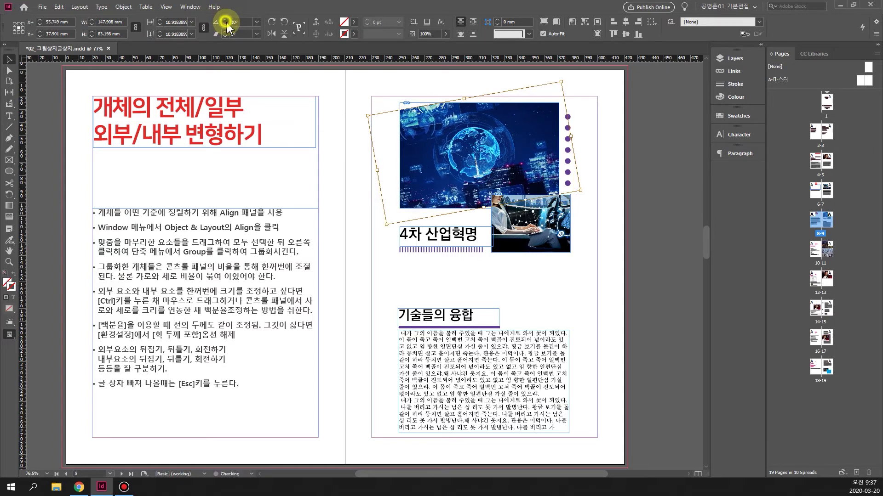
left_click(226, 19)
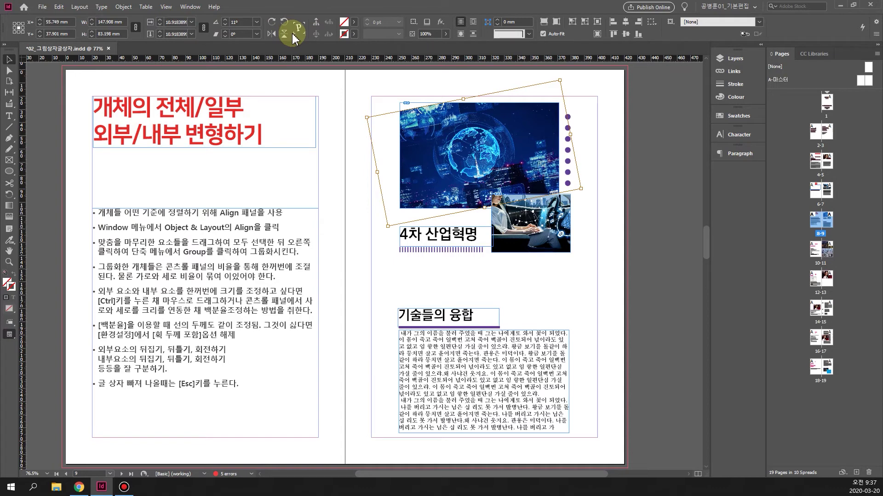
Undo all the one-degree rotations of the globe image inside its frame.
key("ctrl+z")
key("ctrl+z")
key("ctrl+z")
key("ctrl+z")
key("ctrl+z")
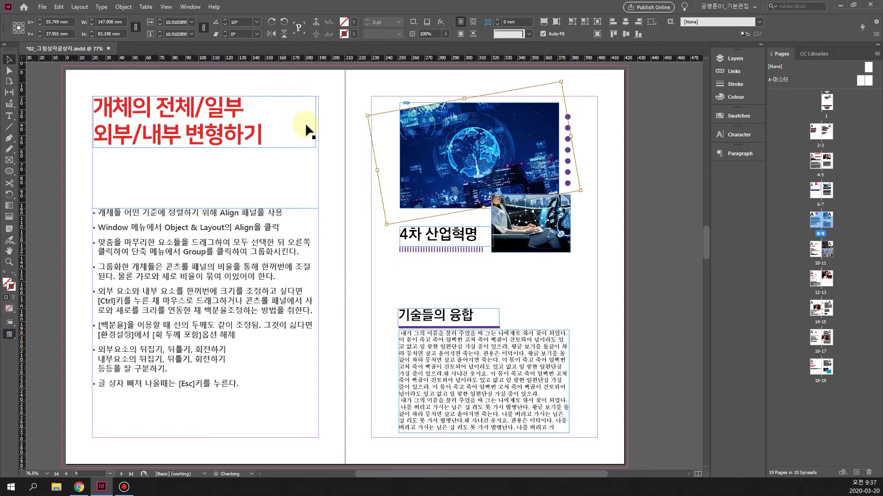
key("ctrl+z")
key("ctrl+z")
key("ctrl+z")
key("ctrl+z")
key("ctrl+z")
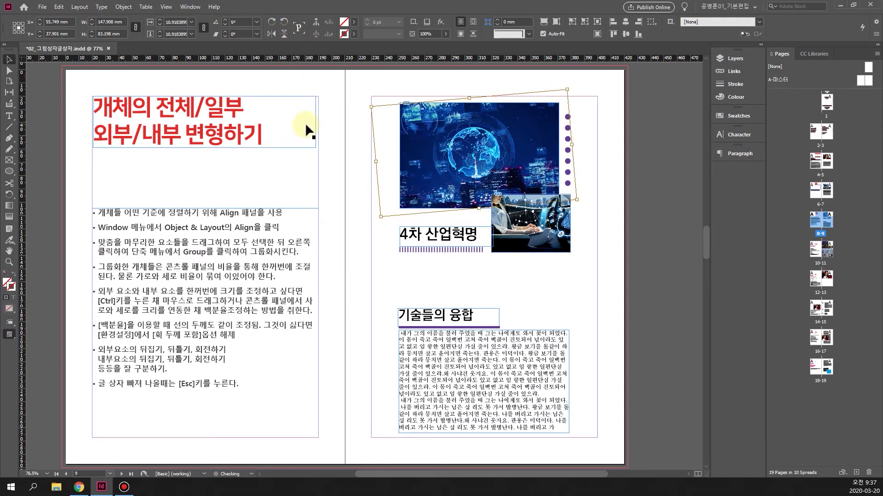
key("ctrl+z")
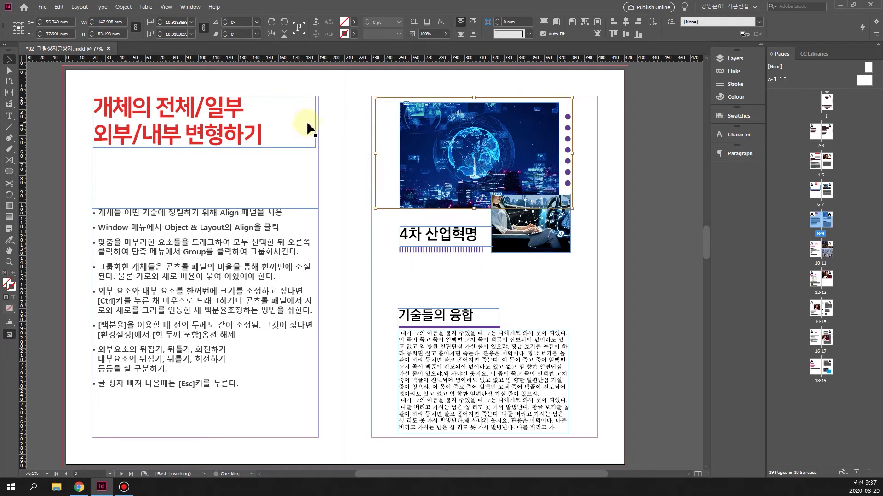
Rotate the globe picture's frame together with its image to 7°, and reset the rotation angle to 0°.
left_click(625, 215)
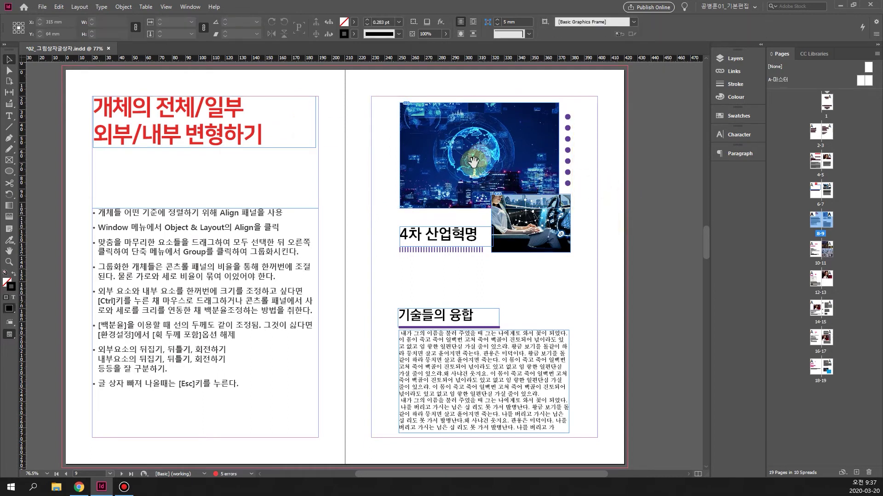
left_click(434, 187)
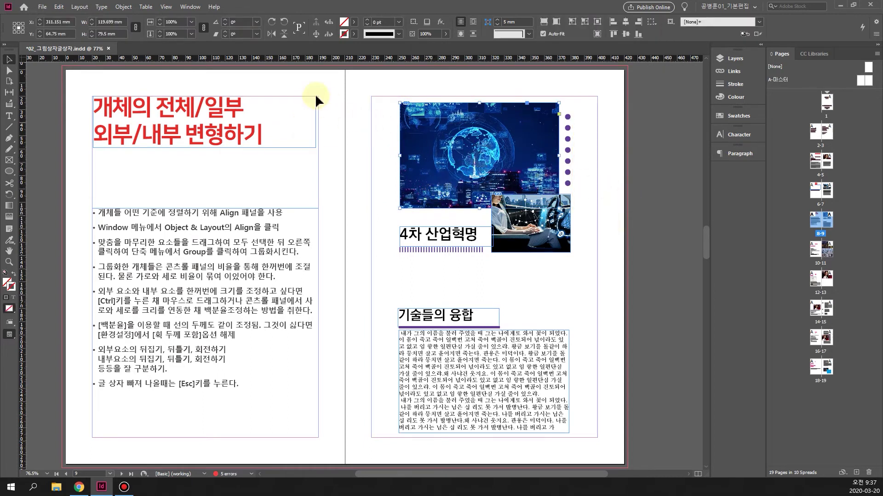
left_click(225, 21)
left_click(225, 21)
left_click(224, 21)
left_click(225, 21)
left_click(225, 22)
left_click(225, 21)
left_click(226, 22)
left_click(226, 22)
left_click(226, 21)
left_click(226, 21)
left_click(227, 22)
left_click(225, 25)
left_click(225, 24)
left_click(225, 25)
left_click(226, 24)
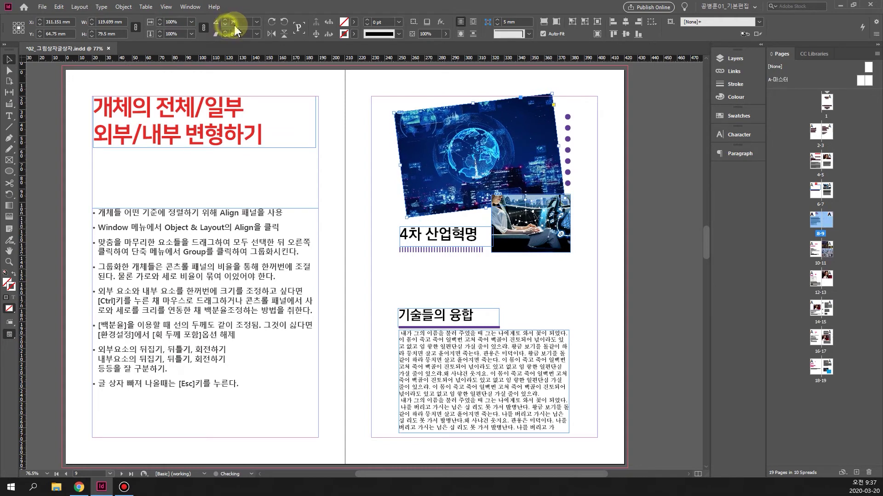
type("0")
left_click(238, 49)
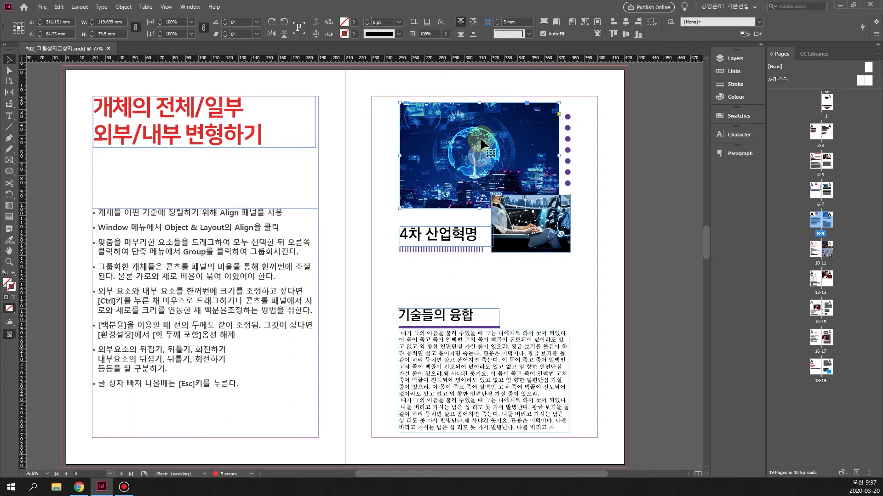
Select the globe image inside its frame and set its reference point to the lower-right corner.
left_click(650, 154)
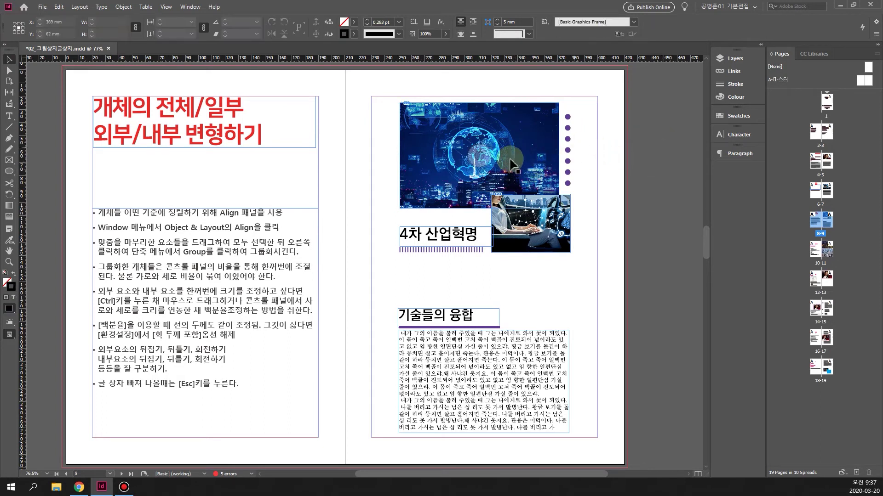
left_click(474, 156)
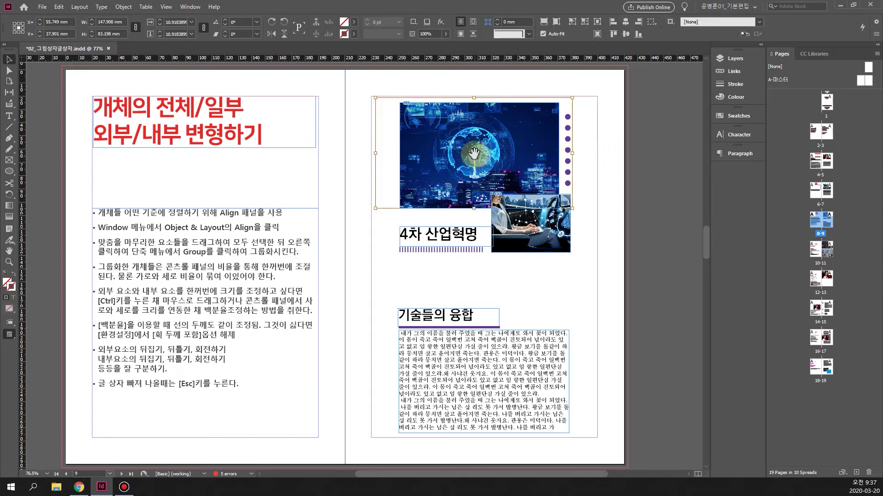
left_click(22, 32)
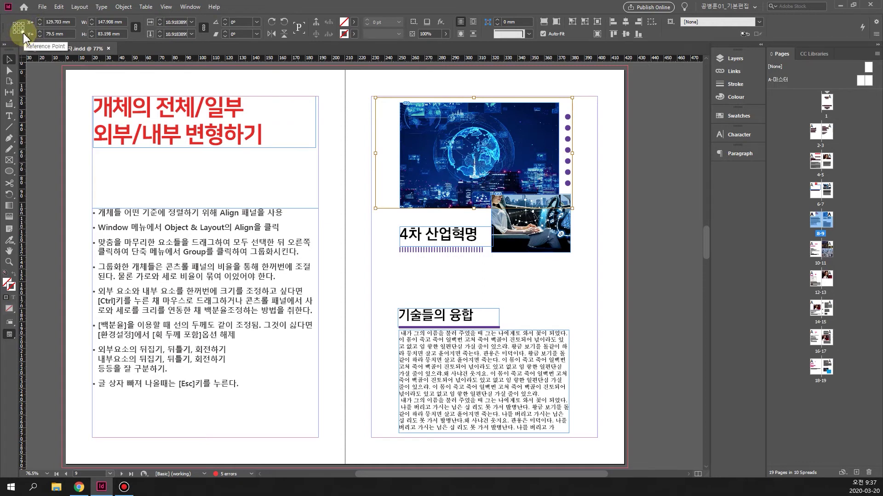
Rotate the globe image inside its frame to -18° about its lower-right corner.
left_click(226, 26)
left_click(226, 25)
left_click(226, 25)
left_click(225, 25)
left_click(226, 25)
left_click(226, 25)
left_click(226, 25)
left_click(226, 26)
left_click(226, 25)
left_click(225, 25)
left_click(226, 25)
left_click(226, 25)
left_click(225, 25)
left_click(226, 26)
left_click(225, 25)
left_click(226, 26)
left_click(225, 25)
left_click(225, 25)
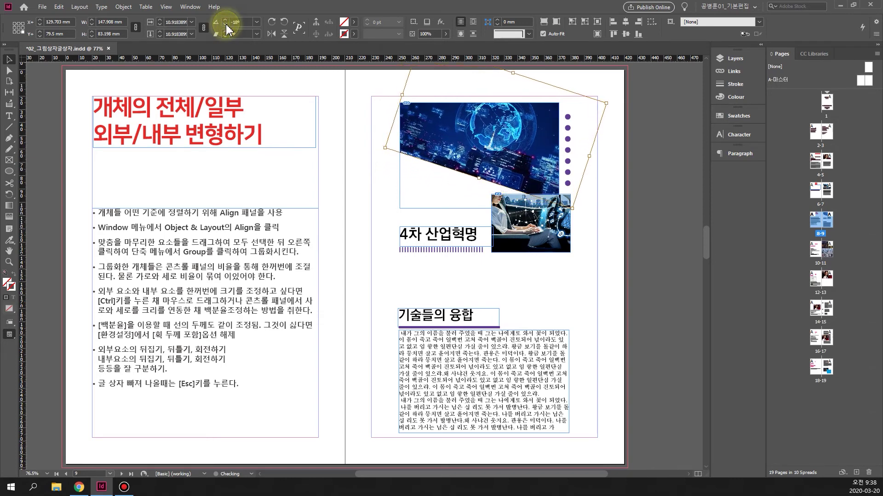
Rotate the globe image back to 0° in small increments about its lower-right corner.
left_click(225, 20)
left_click(226, 20)
left_click(226, 20)
left_click(225, 20)
left_click(226, 21)
left_click(225, 20)
left_click(225, 20)
left_click(226, 21)
left_click(226, 21)
left_click(226, 21)
left_click(225, 20)
left_click(226, 21)
left_click(226, 21)
left_click(226, 21)
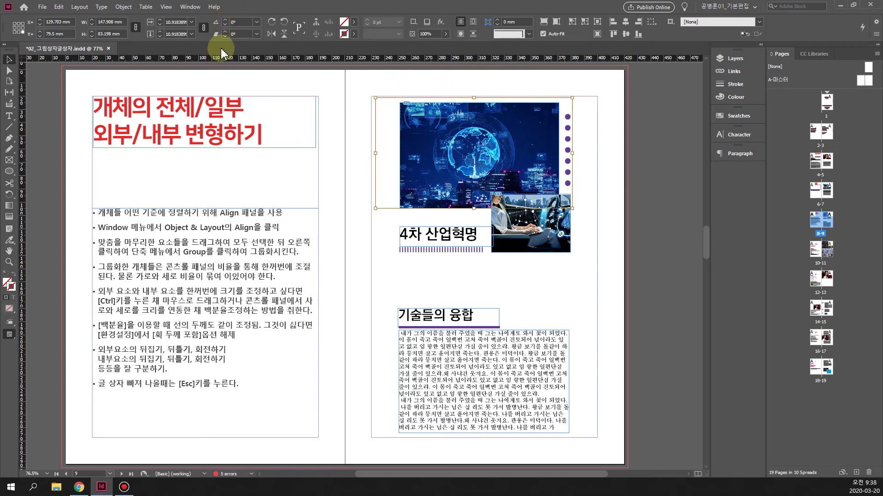
Rotate the globe image inside its frame to 6° and back past level to -2°.
left_click(225, 20)
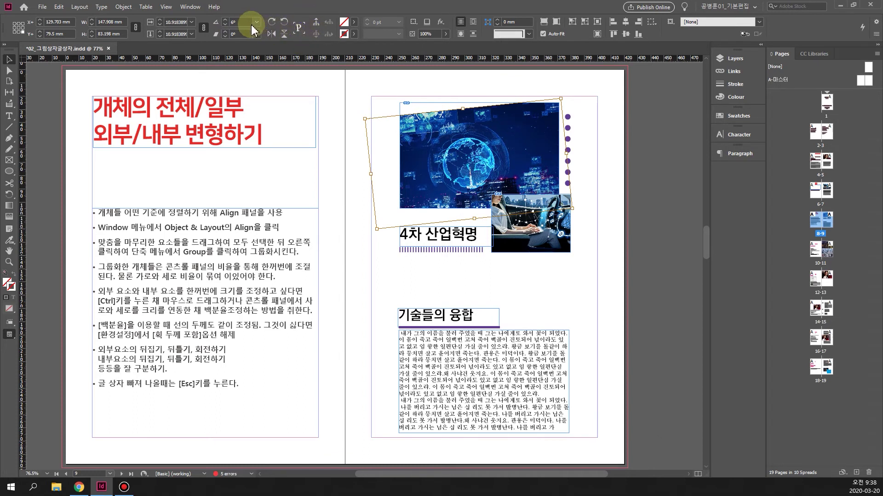
left_click(224, 24)
left_click(226, 26)
left_click(226, 26)
left_click(228, 27)
left_click(227, 26)
left_click(227, 26)
left_click(227, 26)
left_click(227, 25)
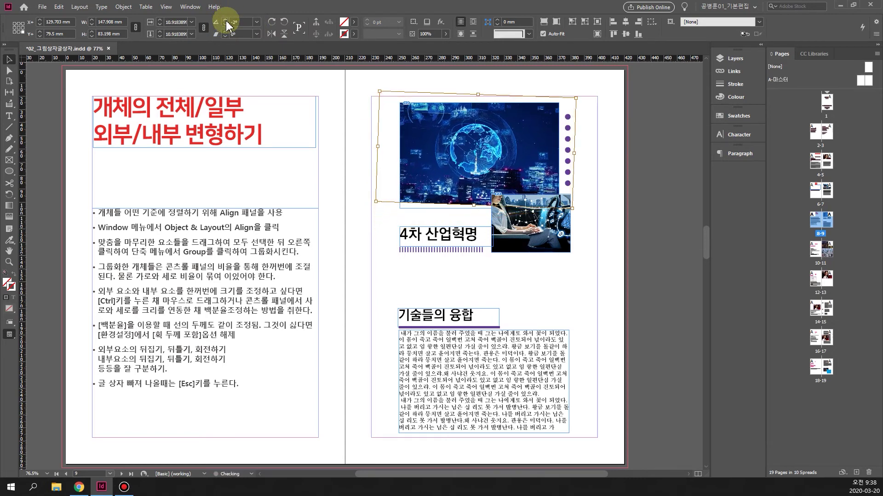
Set the globe image's rotation angle to 0°.
left_click(235, 22)
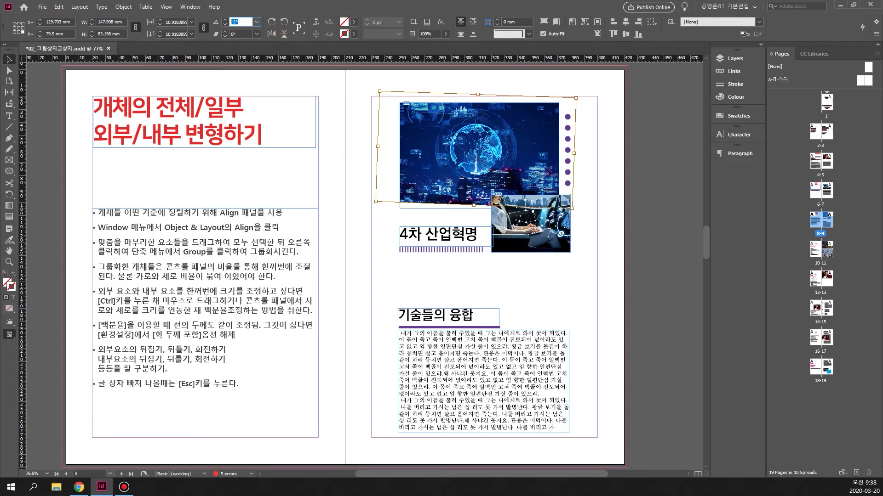
type("0")
key("Return")
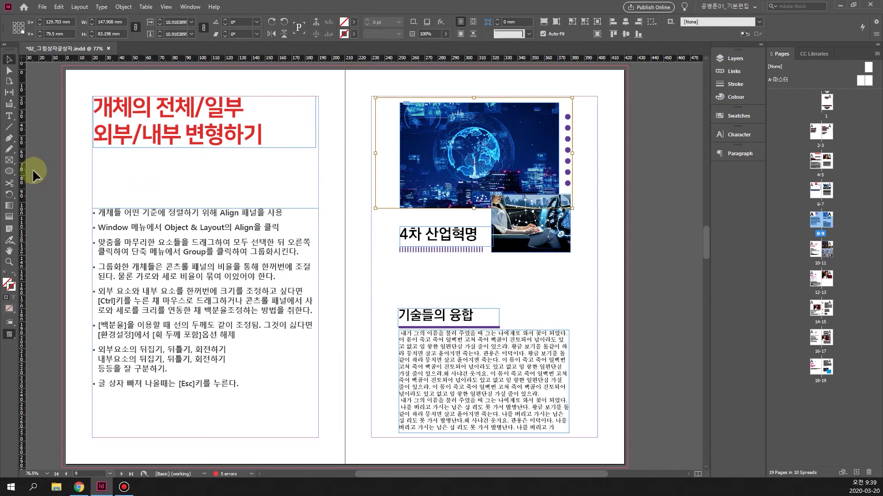
Set all the body text under the "기술들의 융합" heading in the KoPubWorldBatang font with the Bold style.
left_click(10, 118)
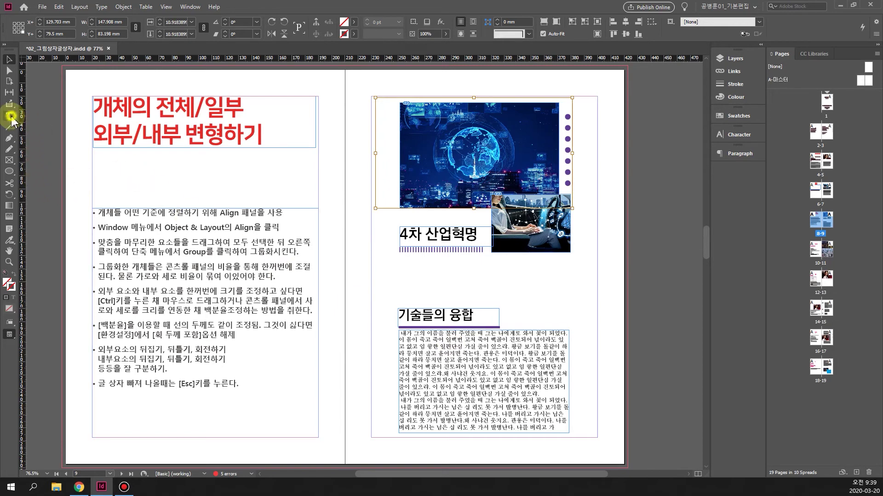
left_click_drag(401, 334, 573, 425)
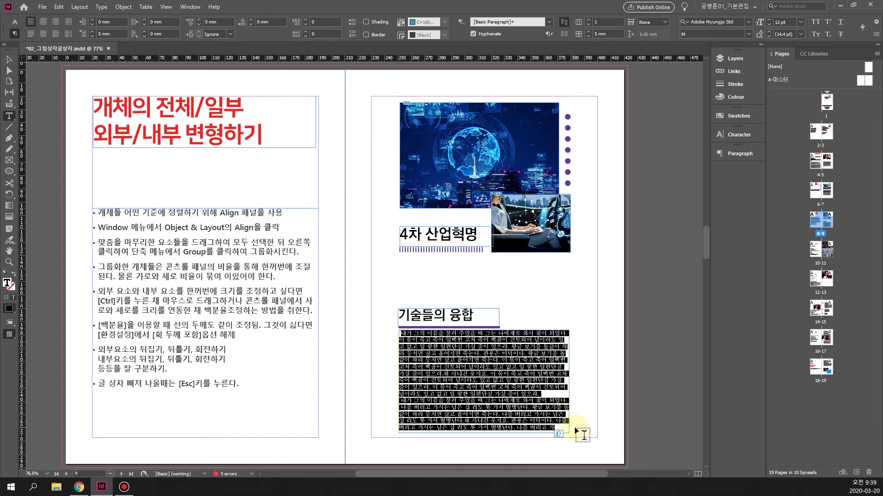
left_click(731, 138)
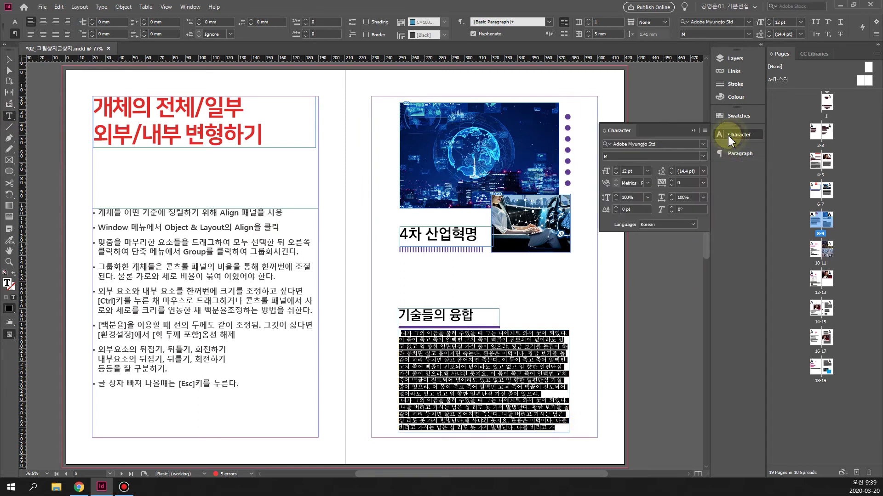
left_click(703, 144)
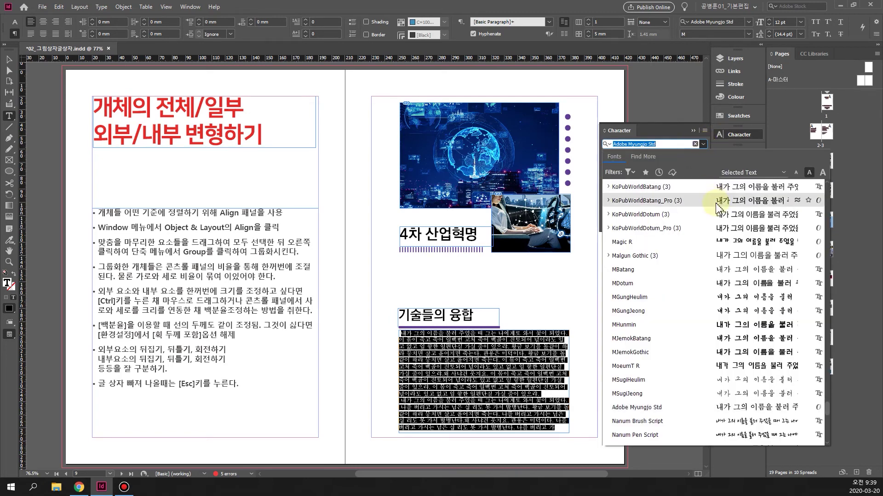
left_click(706, 186)
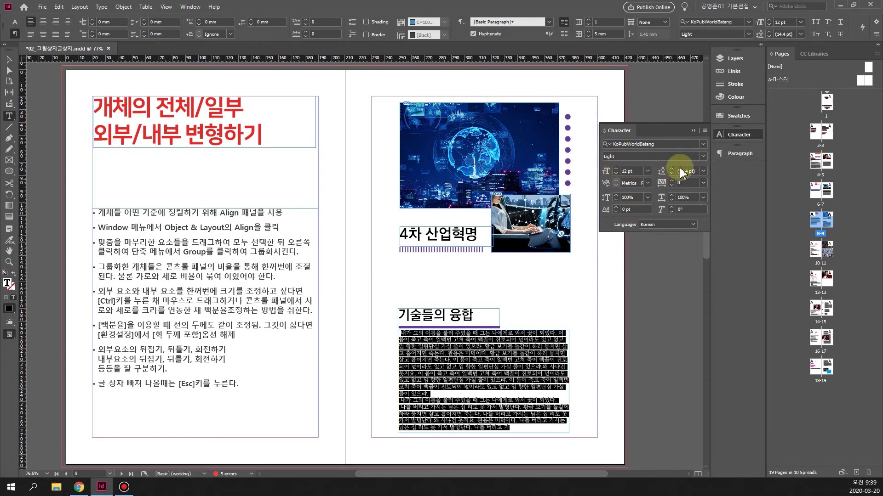
left_click(703, 157)
left_click(628, 186)
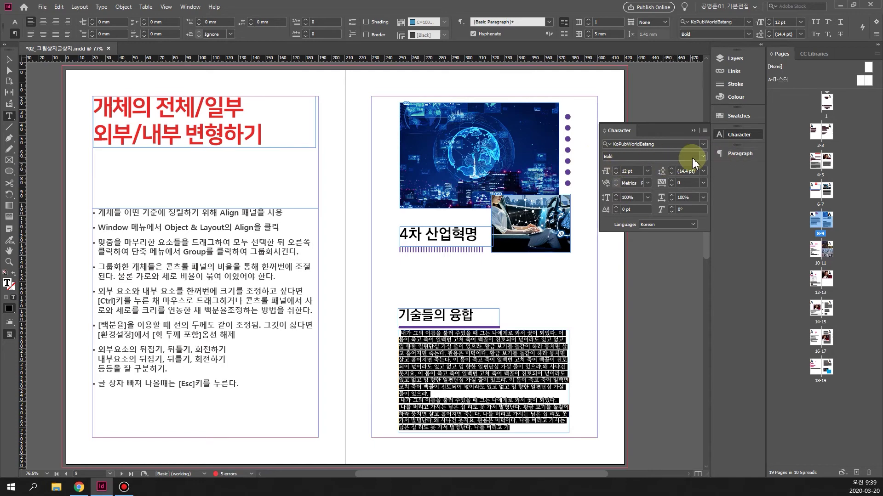
Try the selected body text at 13 pt and settle on a font size of 11 pt.
left_click(616, 169)
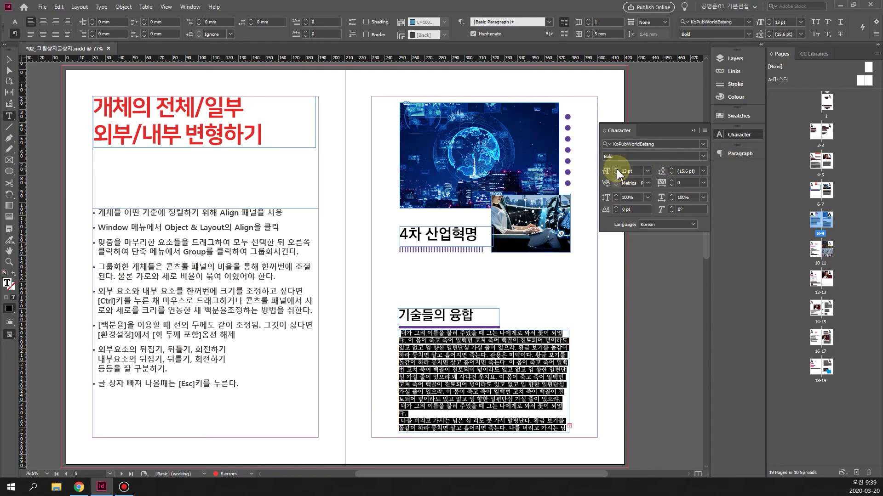
left_click(615, 174)
left_click(615, 173)
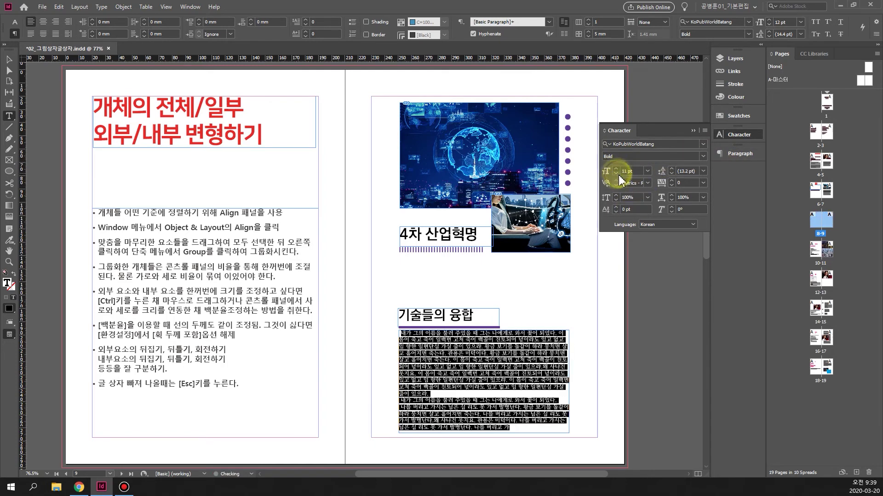
Try a tracking of -10 and a 12 pt size on the body text, restoring them to 0 and 11 pt.
left_click(671, 185)
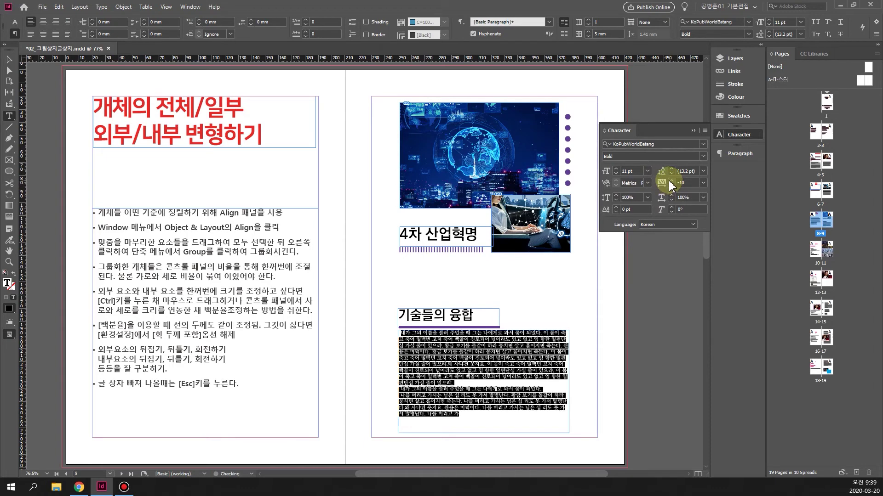
left_click(671, 181)
left_click(615, 169)
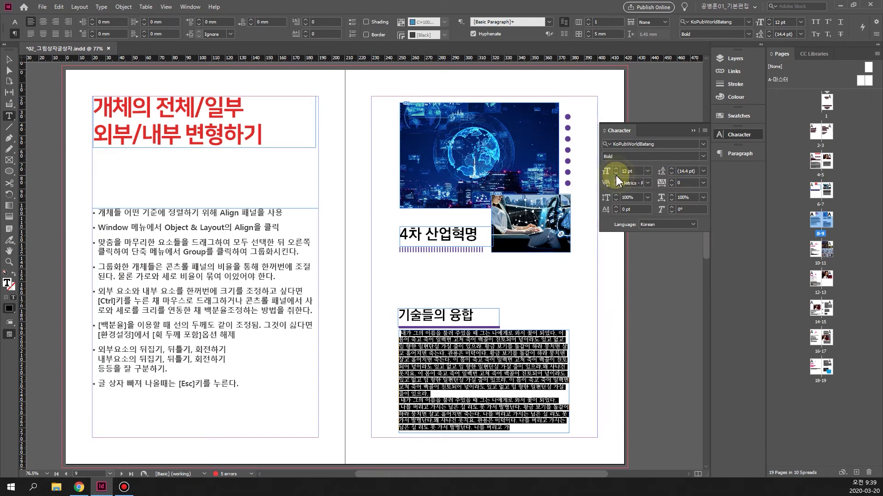
left_click(615, 173)
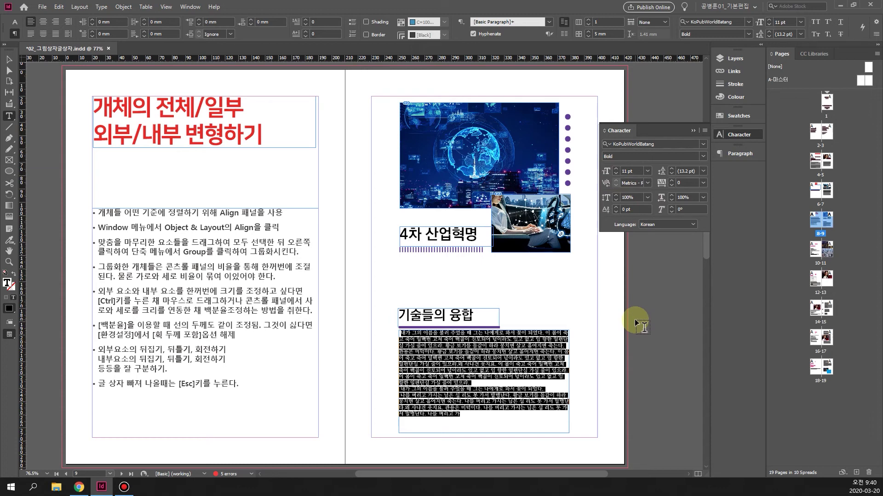
Reselect the whole body text, try centre and right alignment, and justify it with the last line aligned left.
key("ctrl+=")
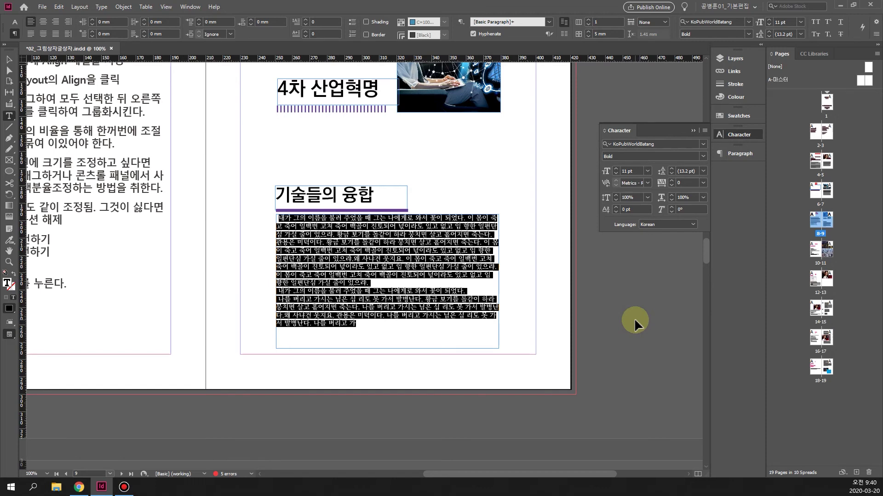
key("ctrl+=")
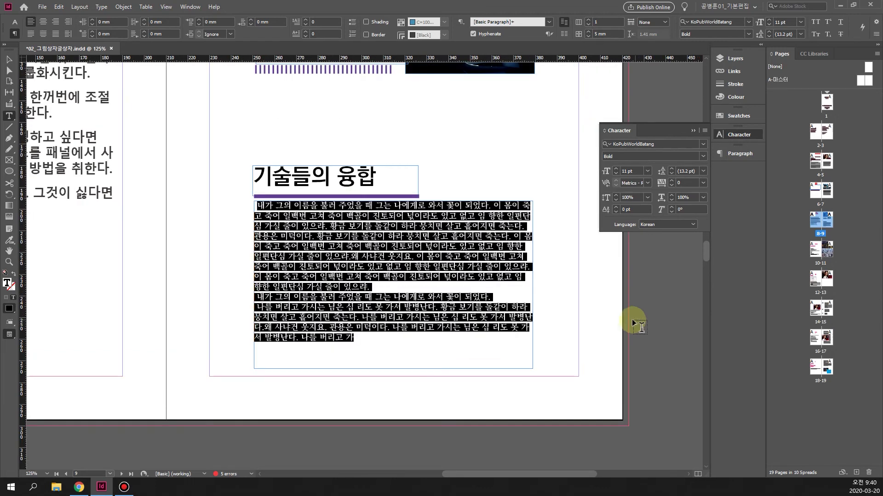
left_click(411, 348)
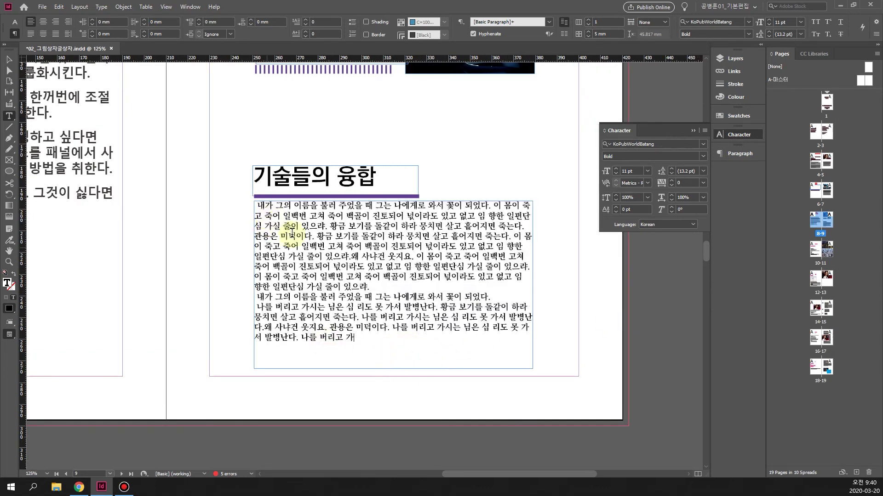
left_click_drag(258, 204, 386, 349)
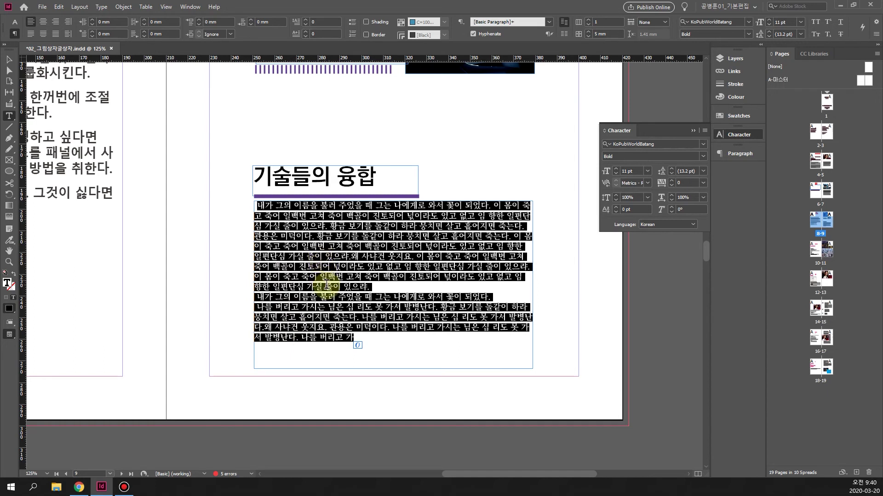
left_click(693, 132)
left_click(735, 157)
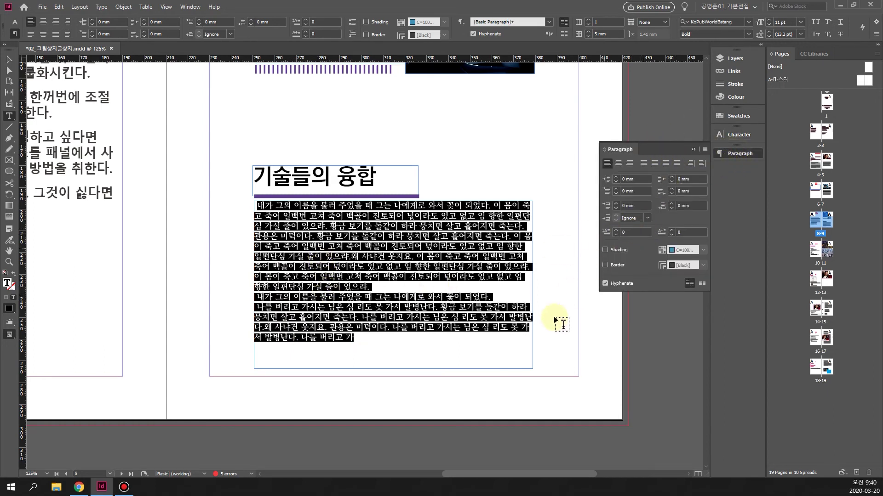
left_click(619, 164)
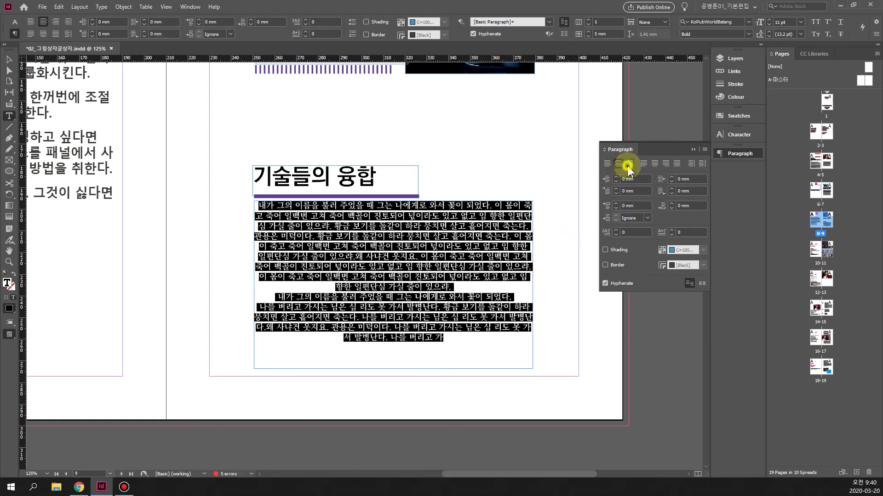
left_click(628, 165)
left_click(645, 165)
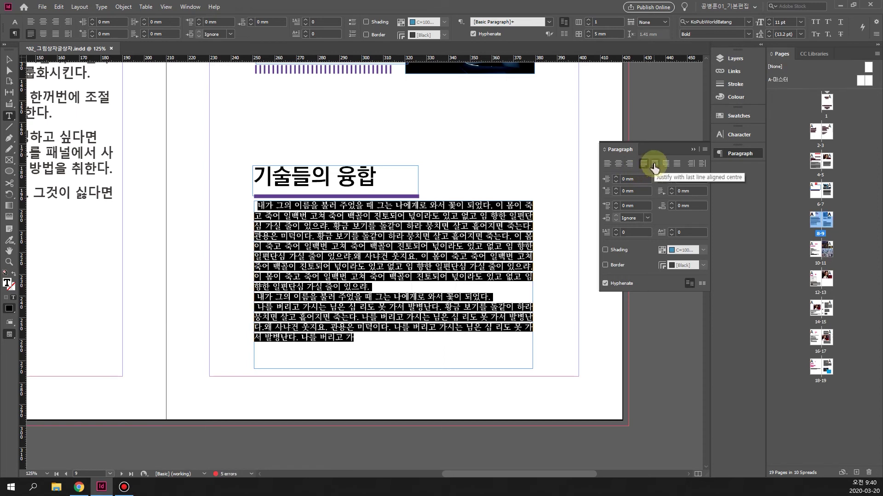
Try justifying with the last line centred and plain left alignment, returning to justified with the last line aligned left.
left_click(654, 166)
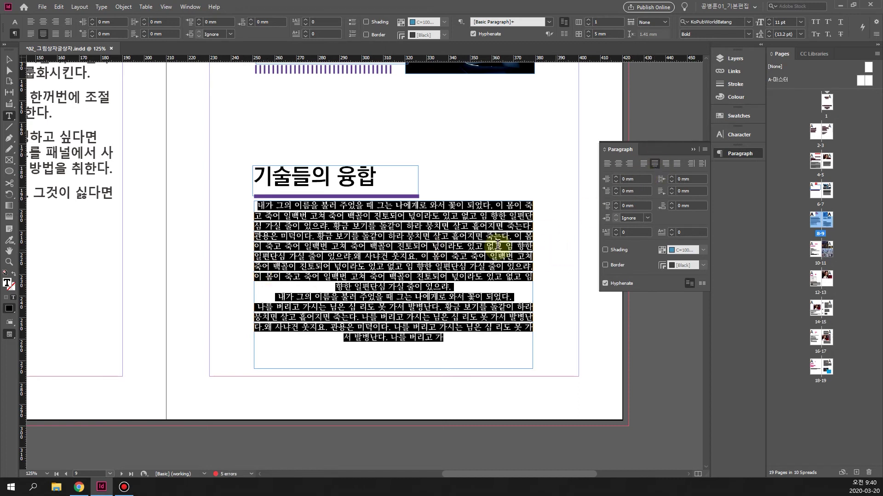
left_click(644, 164)
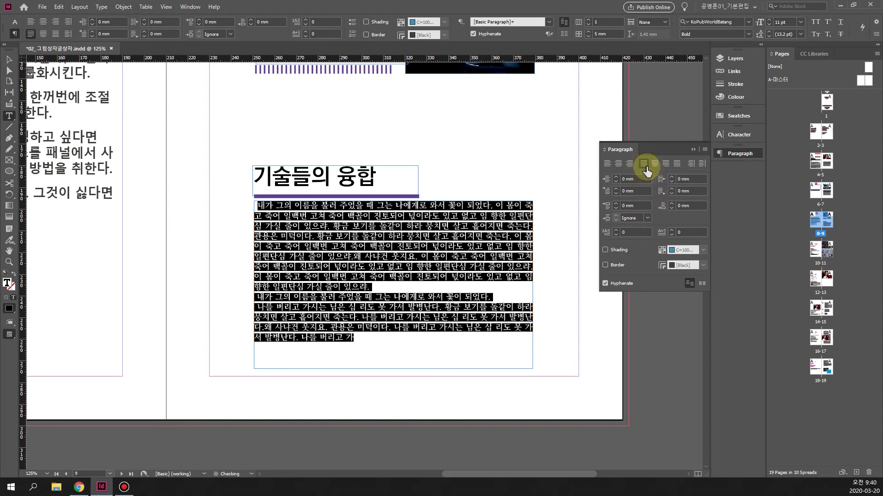
left_click(608, 166)
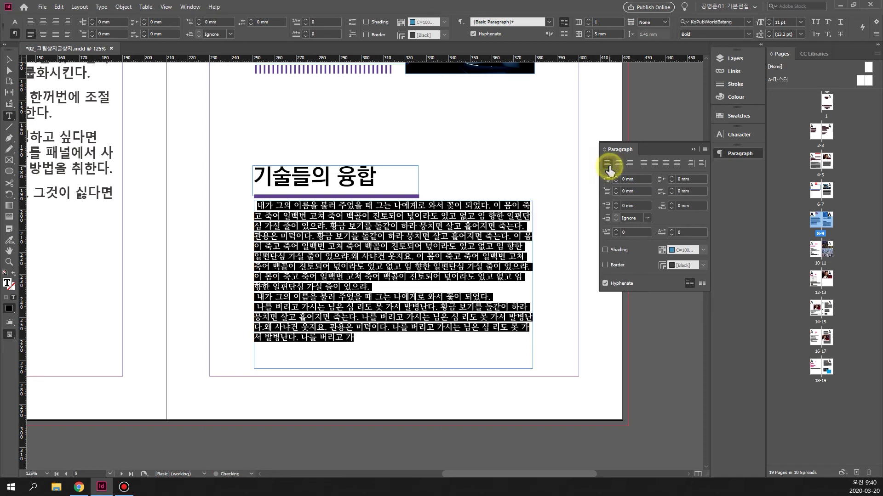
left_click(642, 166)
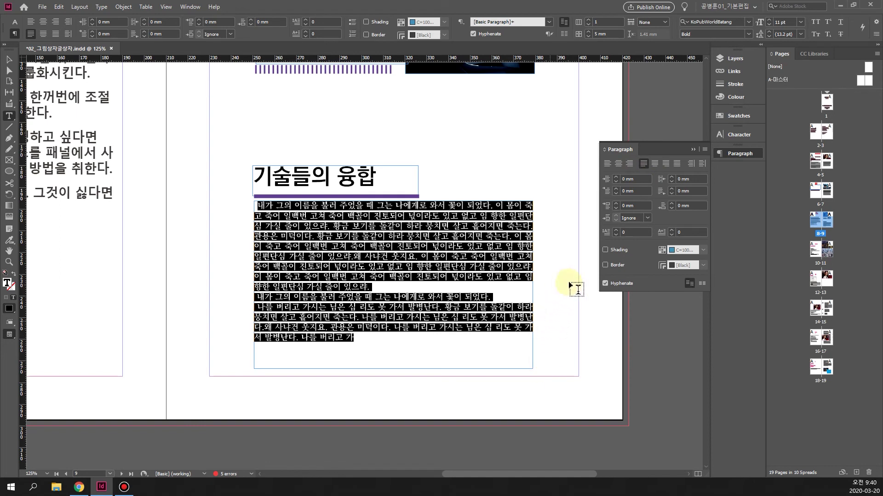
Try a 4 mm left indent on the body paragraphs and return it to 0 mm.
double_click(615, 178)
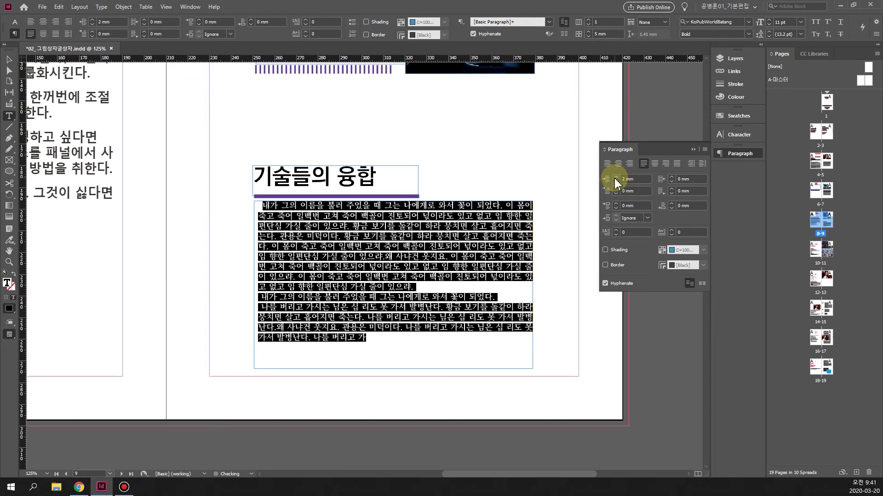
left_click(615, 178)
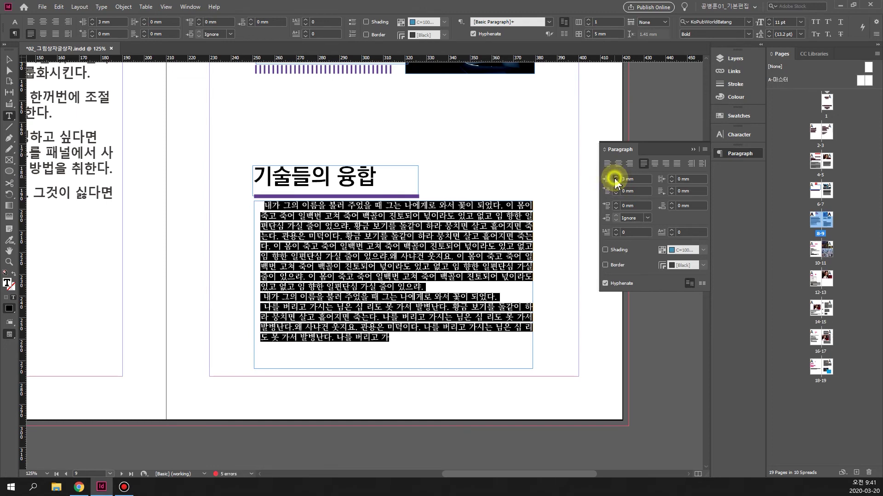
left_click(616, 178)
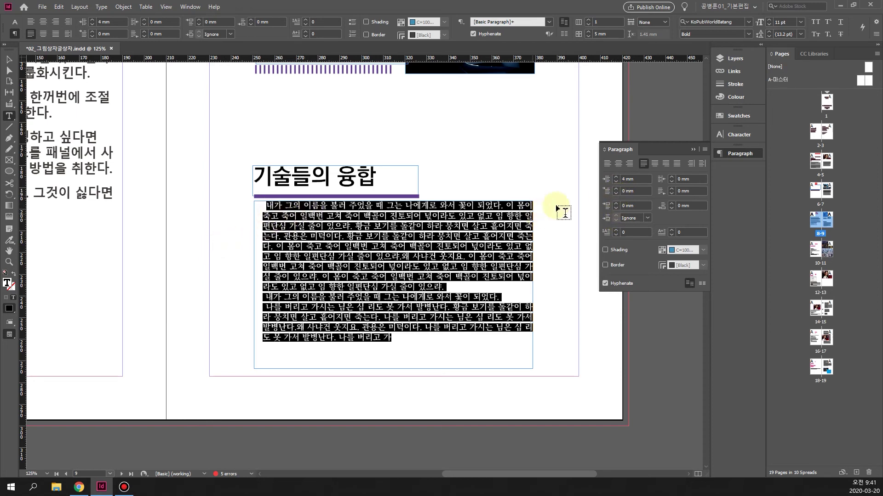
left_click(616, 182)
left_click(616, 182)
left_click(615, 182)
left_click(615, 183)
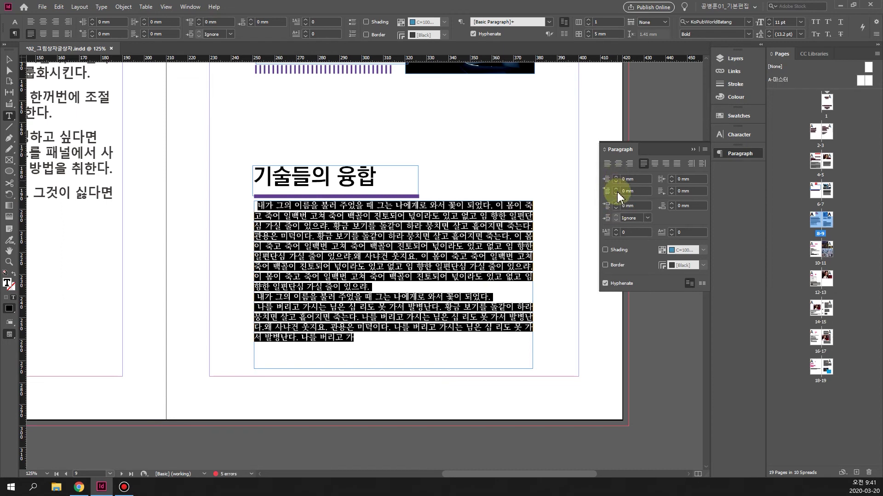
Set the first-line left indent of the body paragraphs to 4 mm.
left_click(615, 189)
left_click(615, 189)
left_click(615, 188)
left_click(616, 189)
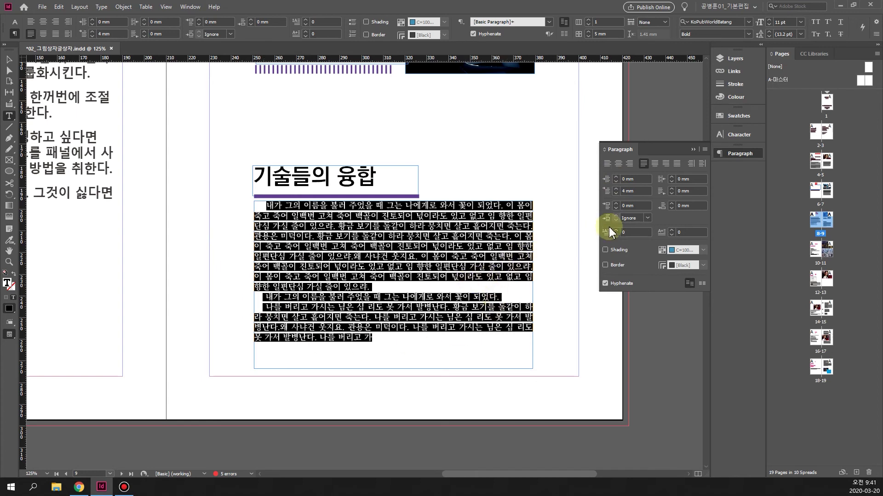
Lower the first-line left indent back to 0 mm and try -1 mm, dismissing the alert.
left_click(616, 194)
left_click(615, 194)
left_click(616, 194)
left_click(615, 194)
left_click(615, 194)
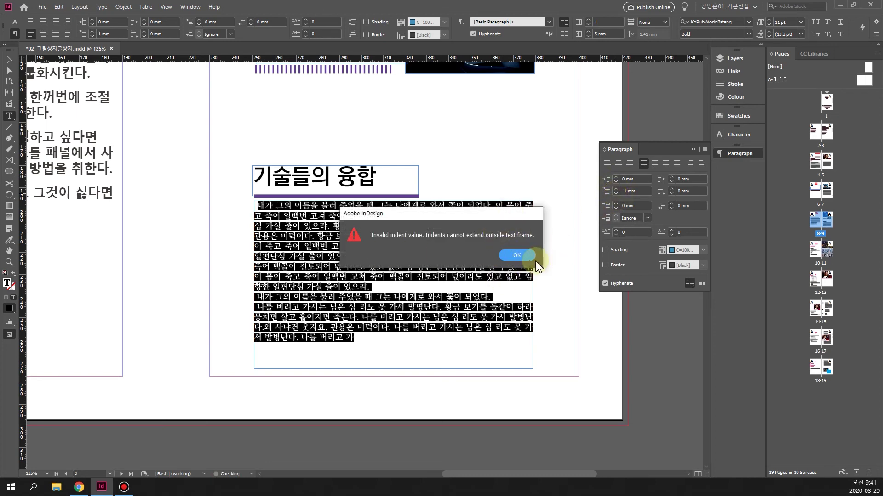
left_click(517, 255)
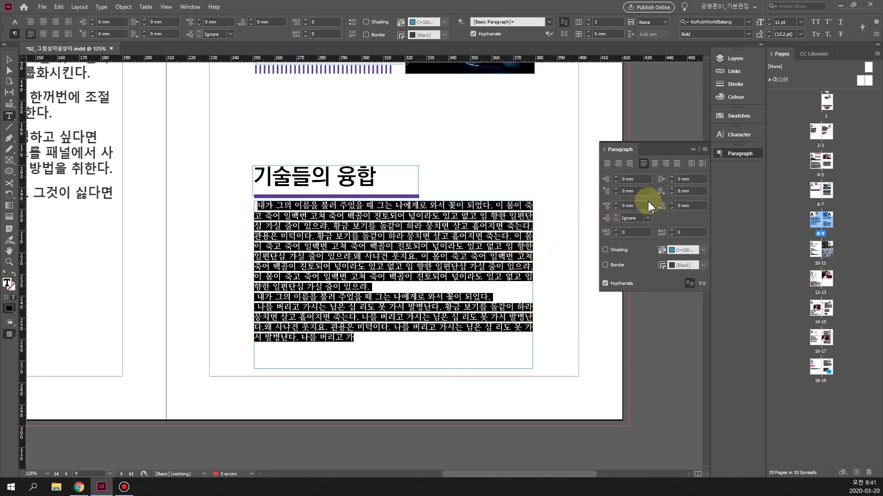
Set the left indent of the selected body paragraphs to 4 mm.
left_click(615, 177)
left_click(616, 177)
left_click(616, 177)
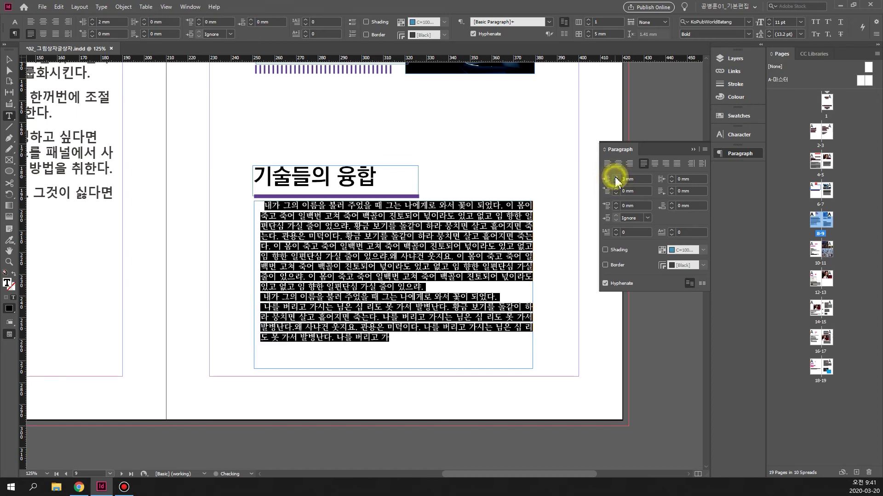
left_click(615, 177)
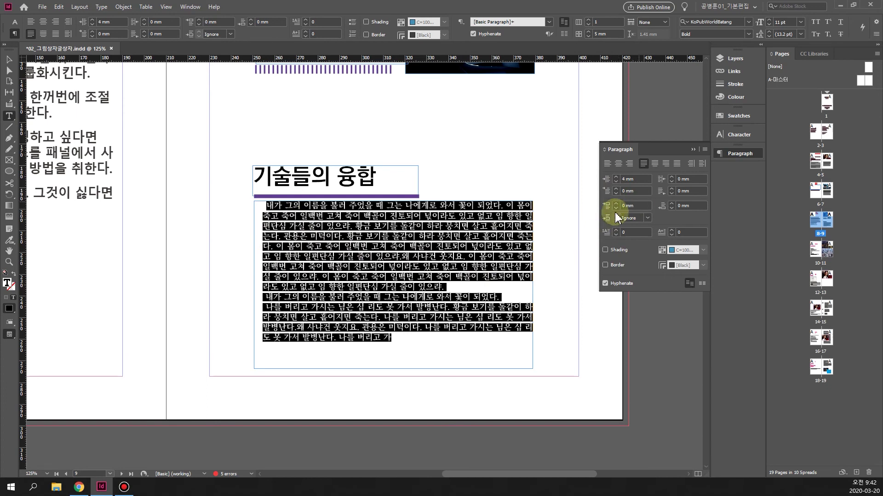
Give the body paragraphs a hanging indent with a first-line left indent of -4 mm and deselect the text.
left_click(615, 194)
left_click(615, 194)
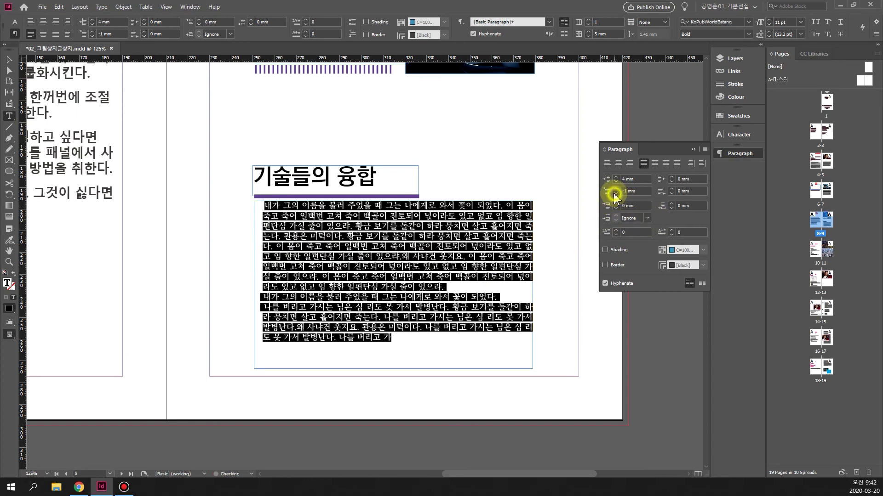
left_click(615, 194)
left_click(615, 194)
left_click(335, 330)
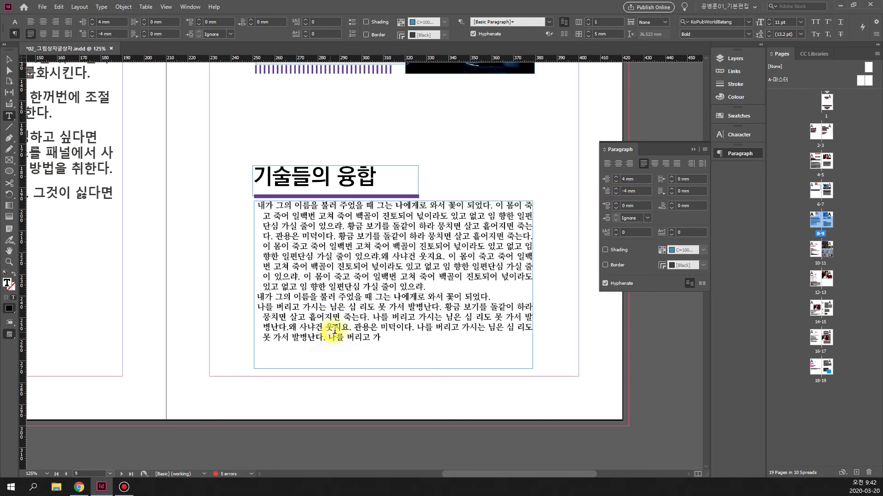
Increase the hanging indent of the body paragraphs to a 6 mm left indent and a -6 mm first-line left indent.
left_click_drag(258, 205, 424, 332)
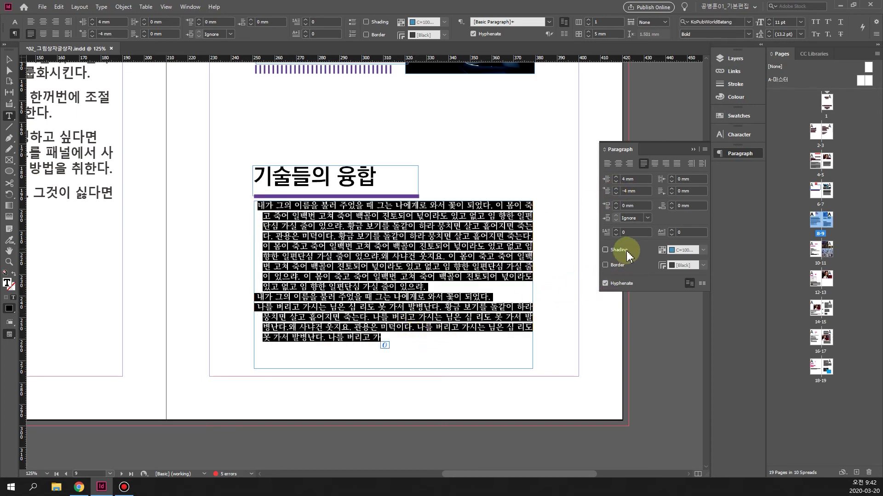
left_click(616, 177)
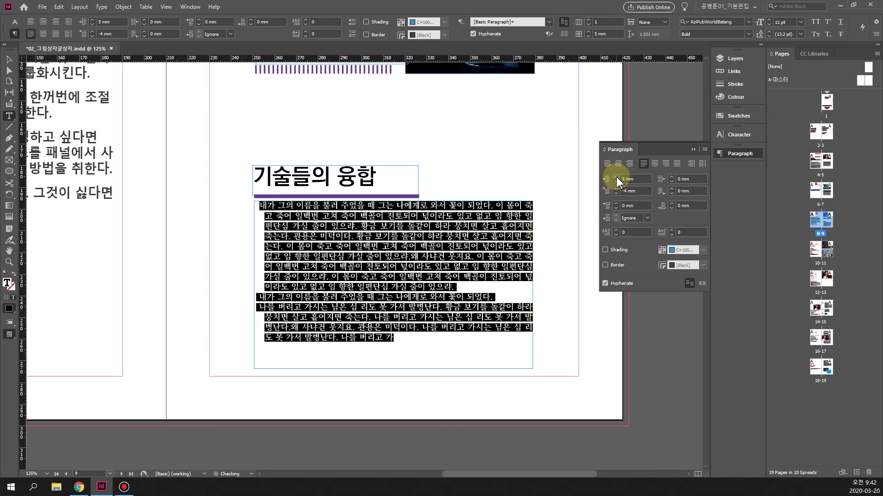
left_click(616, 194)
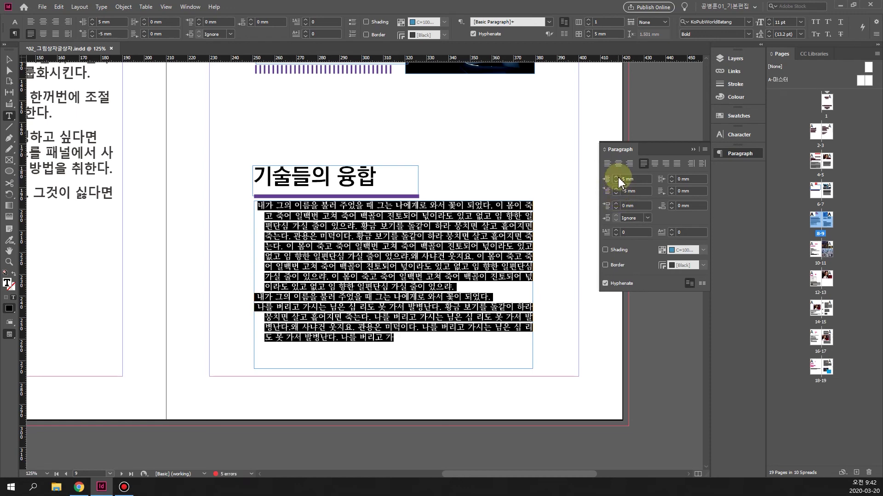
left_click(616, 177)
left_click(616, 194)
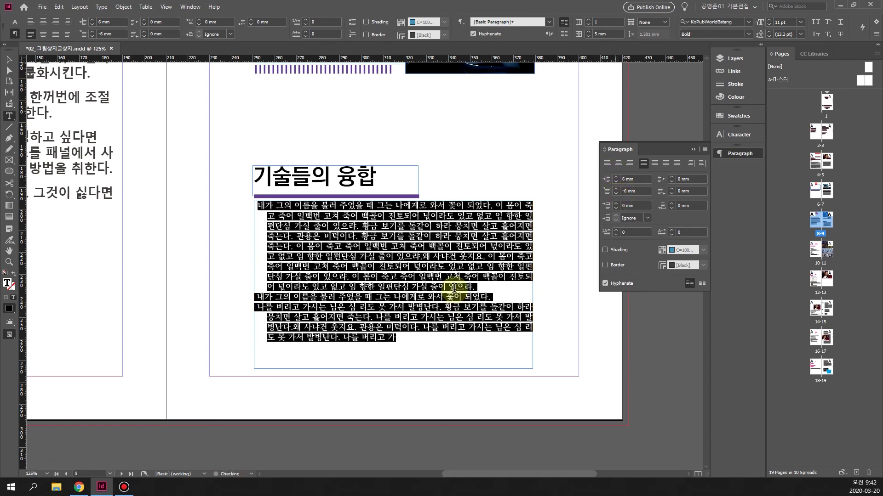
left_click(381, 324)
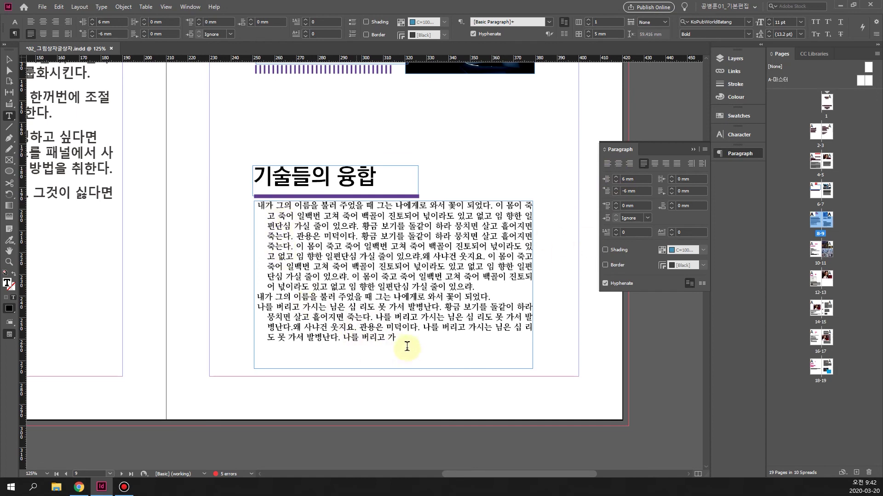
Try a 5 mm left indent and a -7 mm first-line left indent on the body paragraphs, dismissing each alert.
left_click_drag(398, 341, 233, 198)
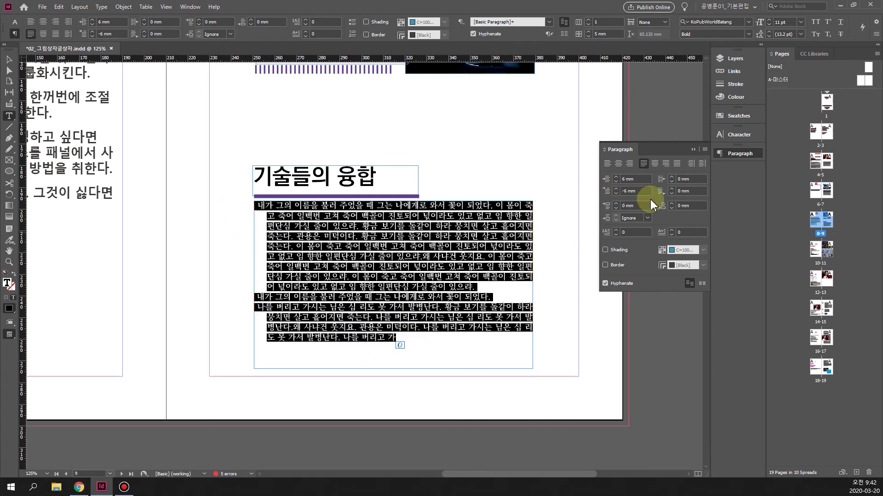
left_click(615, 182)
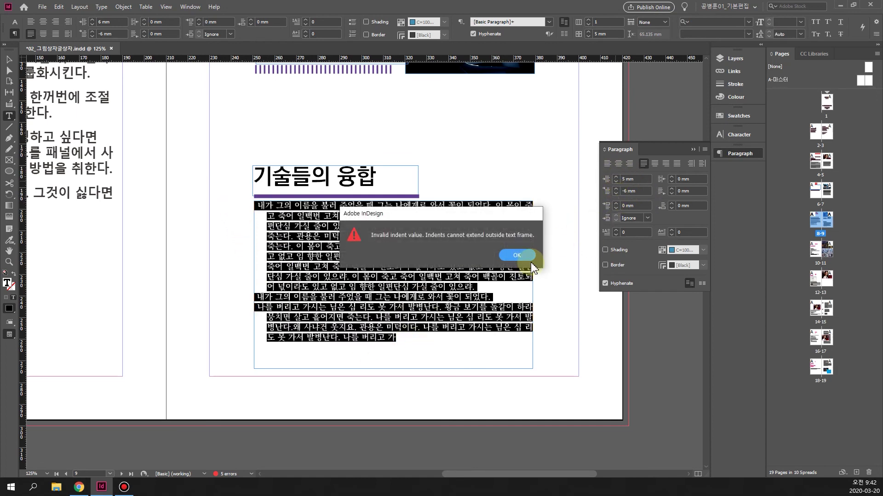
left_click(518, 256)
left_click(616, 194)
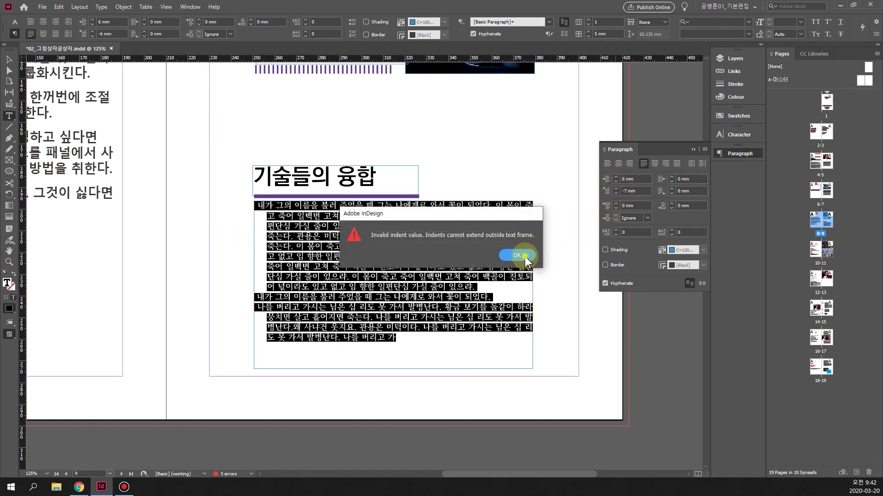
left_click(517, 255)
Set the first-line left indent of the body paragraphs to -5 mm and the left indent to 5 mm, then deselect the text.
left_click(616, 189)
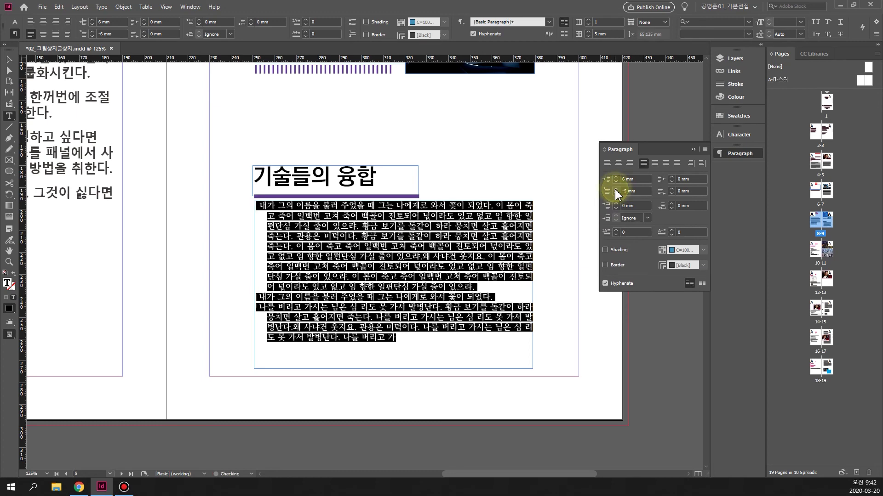
left_click(616, 182)
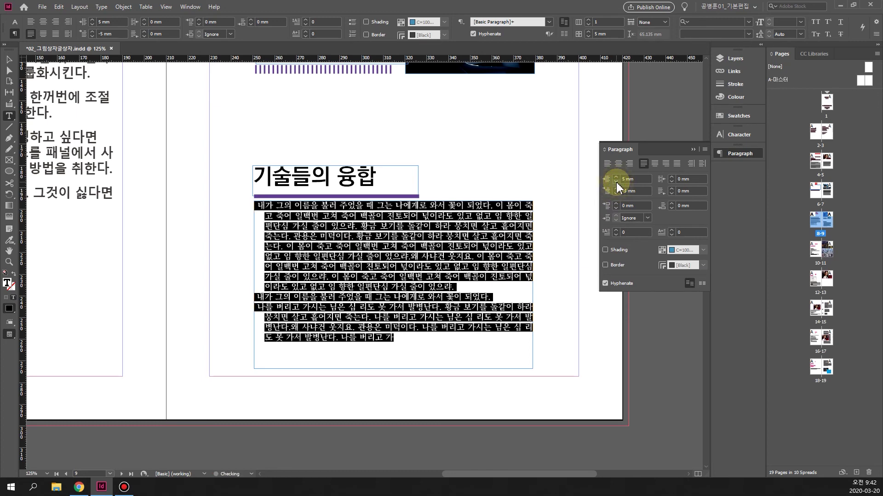
left_click(319, 316)
left_click_drag(403, 339, 236, 210)
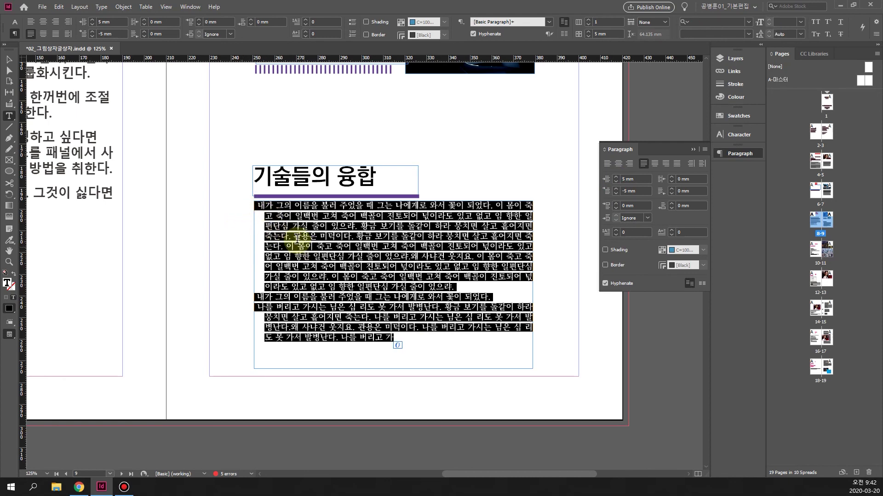
left_click(259, 207)
left_click(298, 269)
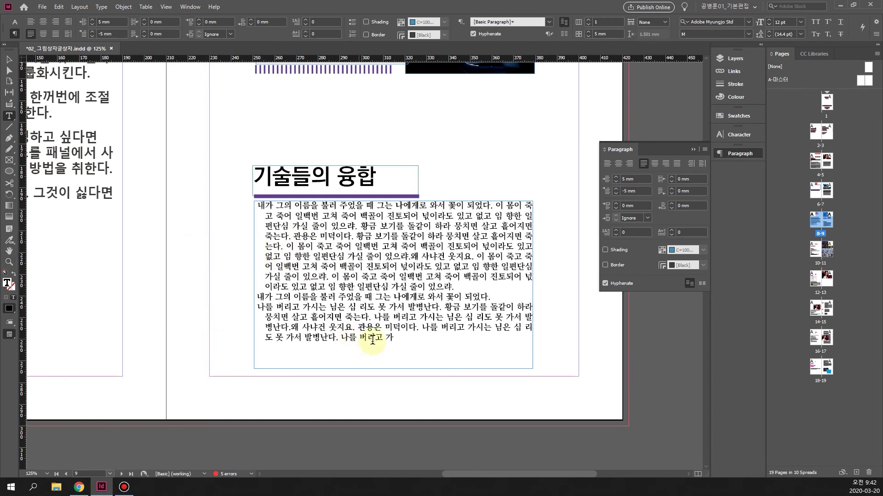
left_click_drag(395, 339, 263, 218)
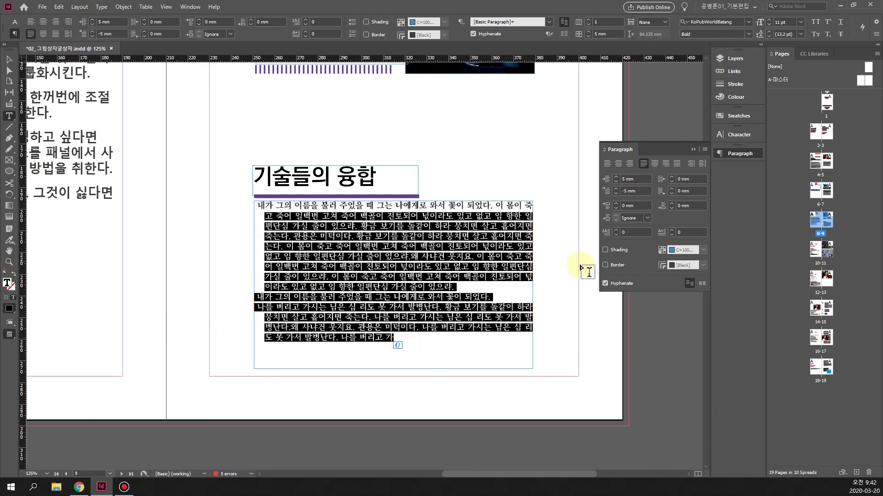
left_click(457, 334)
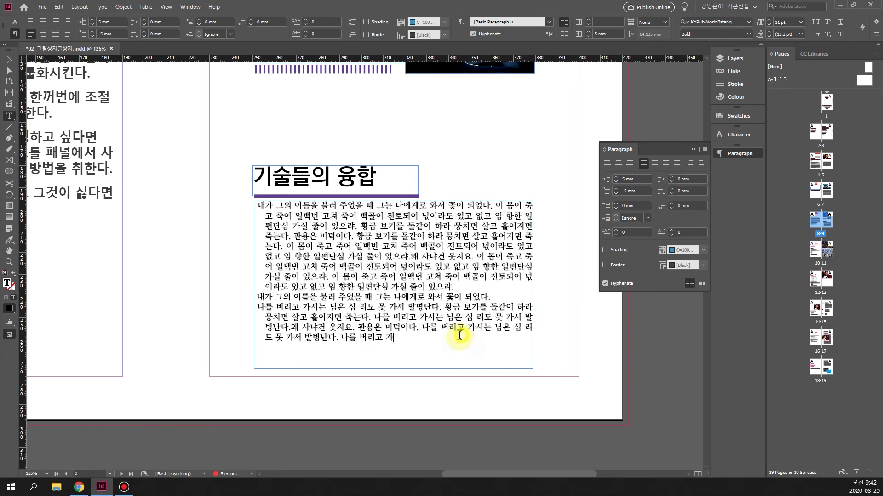
Set the right indent of all the body paragraphs to 3 mm.
left_click_drag(407, 347, 234, 199)
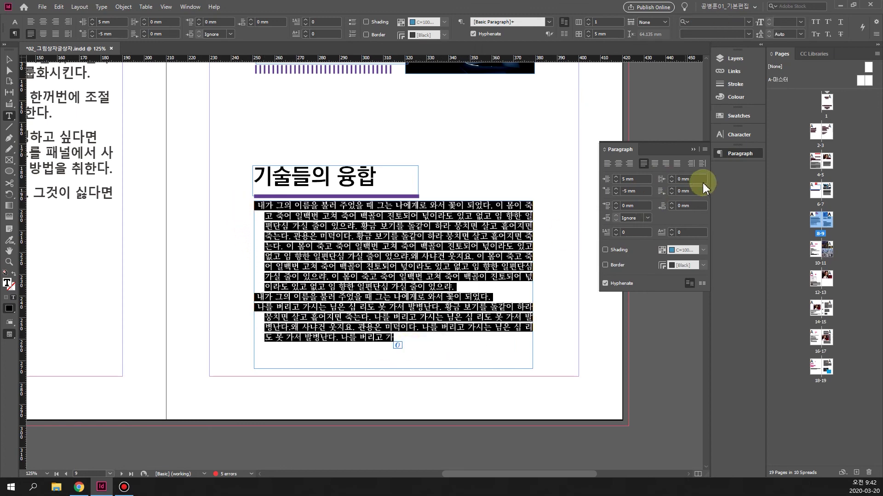
left_click(671, 179)
left_click(671, 179)
left_click(672, 179)
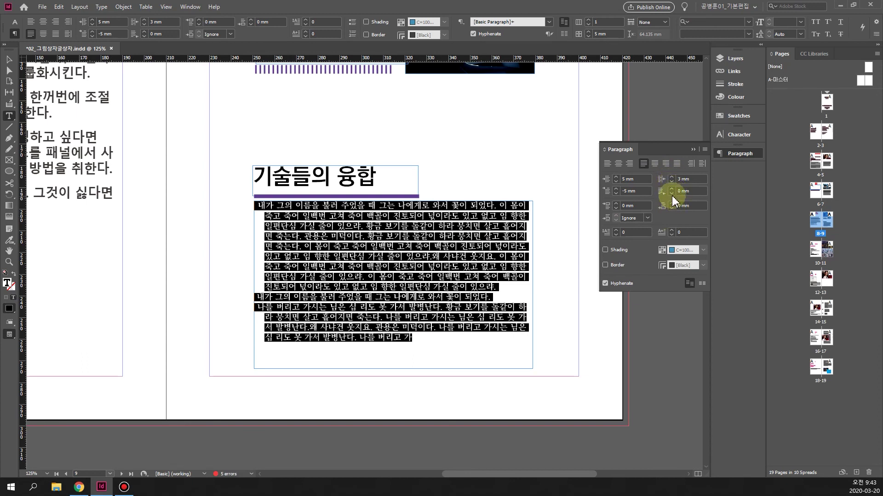
Try different last-line right indents on the body paragraphs and return the value to 0 mm.
left_click(672, 194)
left_click(672, 189)
left_click(671, 189)
left_click(672, 189)
left_click(673, 190)
left_click(673, 191)
left_click(672, 194)
left_click(672, 194)
left_click(671, 195)
left_click(671, 195)
left_click(672, 195)
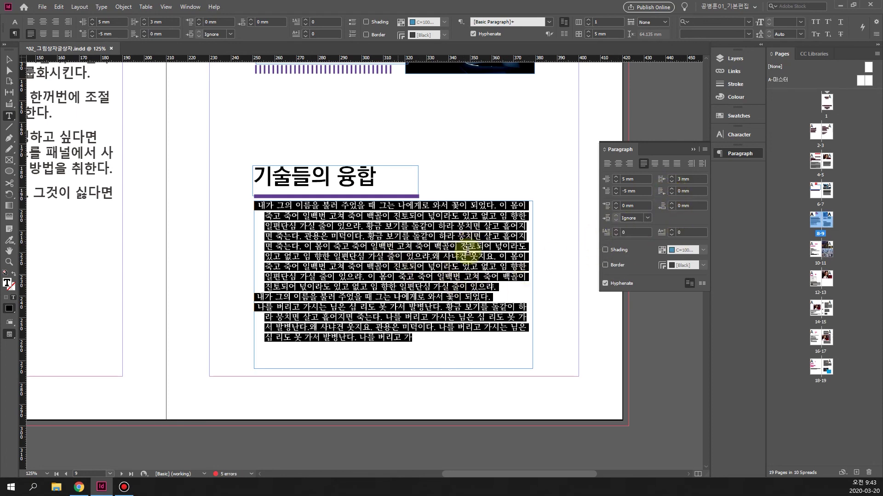
Set the space before the body paragraphs to 2 mm and deselect the text.
left_click(616, 204)
left_click(616, 204)
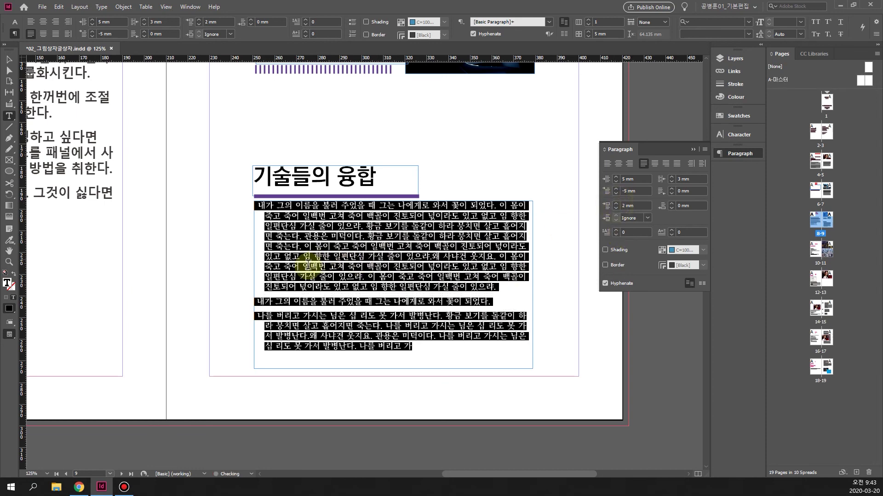
left_click(379, 302)
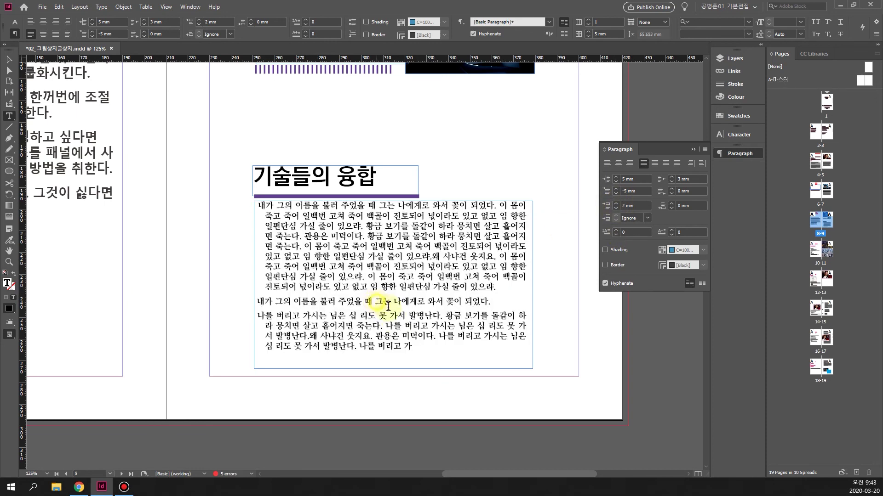
left_click_drag(429, 353, 317, 336)
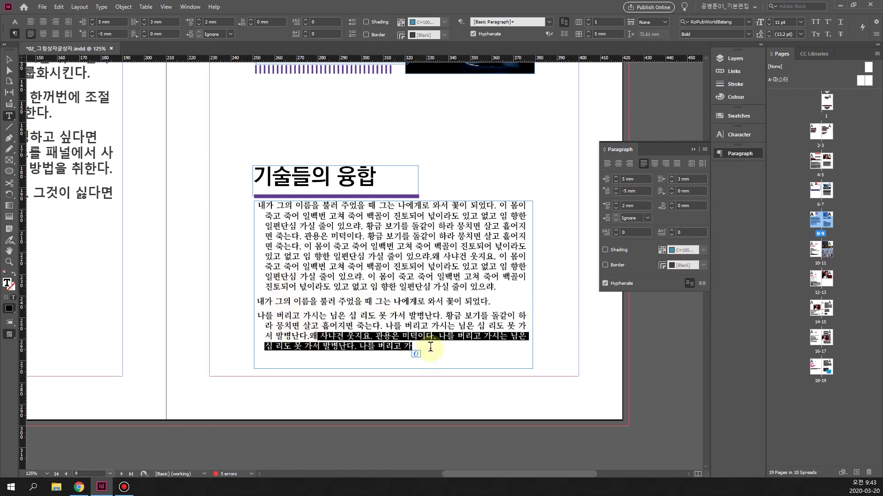
left_click(464, 353)
Try a drop cap on the body paragraphs, return its number of lines to 0 and deselect the text.
left_click_drag(439, 354, 252, 203)
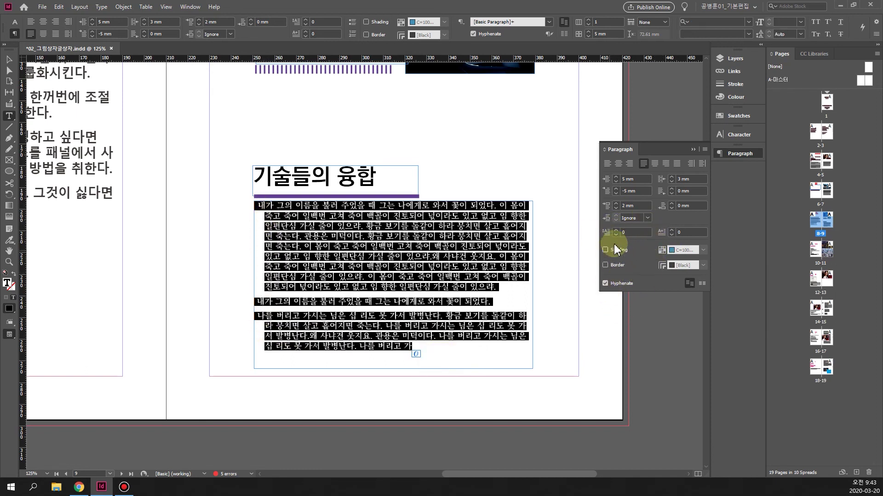
left_click(616, 229)
left_click(615, 235)
left_click(441, 338)
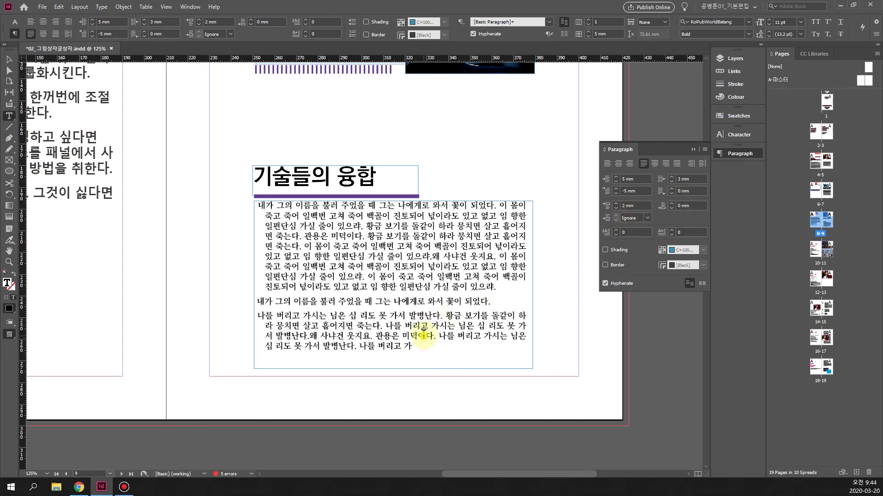
Set the space after the body paragraphs to 2 mm and collapse the paragraph settings.
left_click_drag(412, 347, 252, 204)
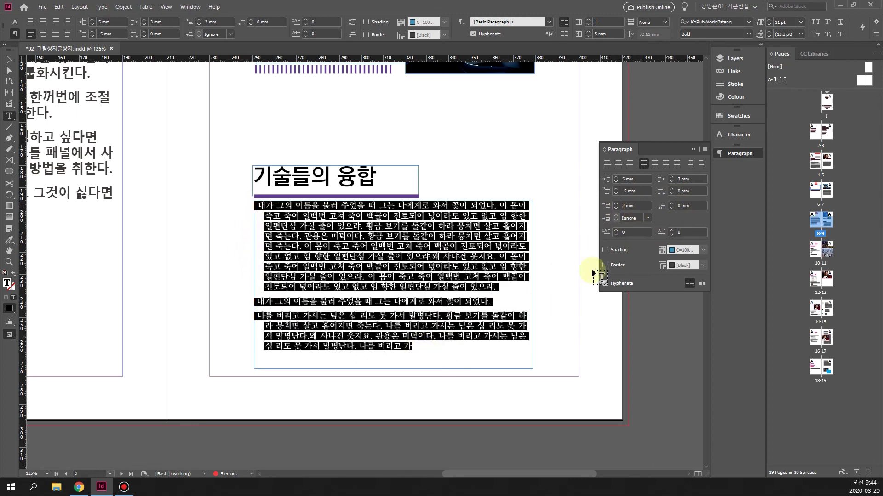
left_click(671, 204)
left_click(672, 204)
left_click(672, 208)
left_click(672, 208)
left_click(672, 203)
left_click(671, 204)
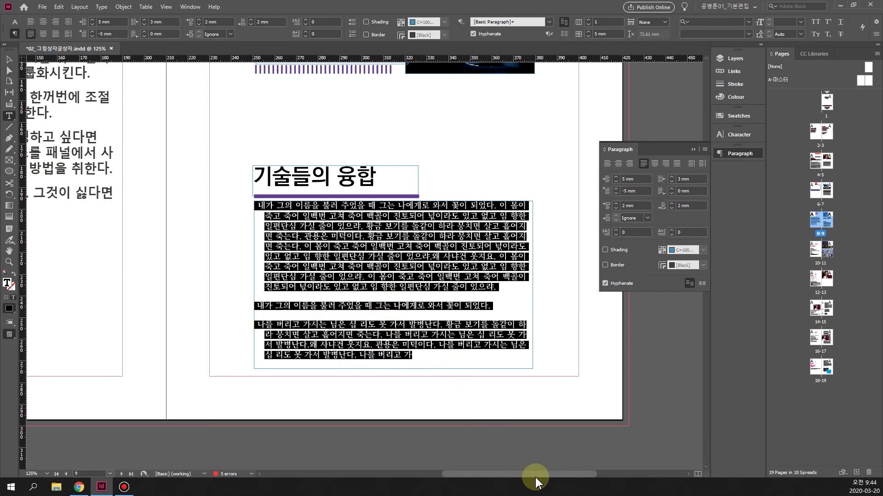
left_click_drag(536, 476, 476, 467)
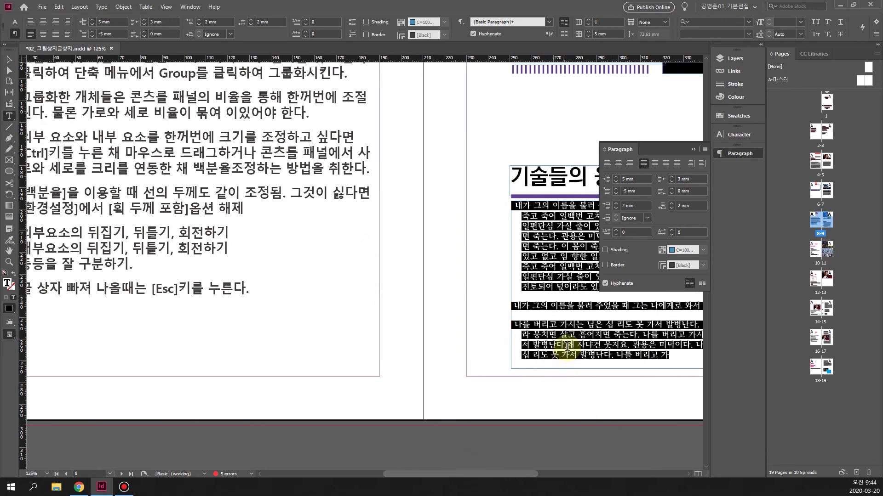
left_click(693, 150)
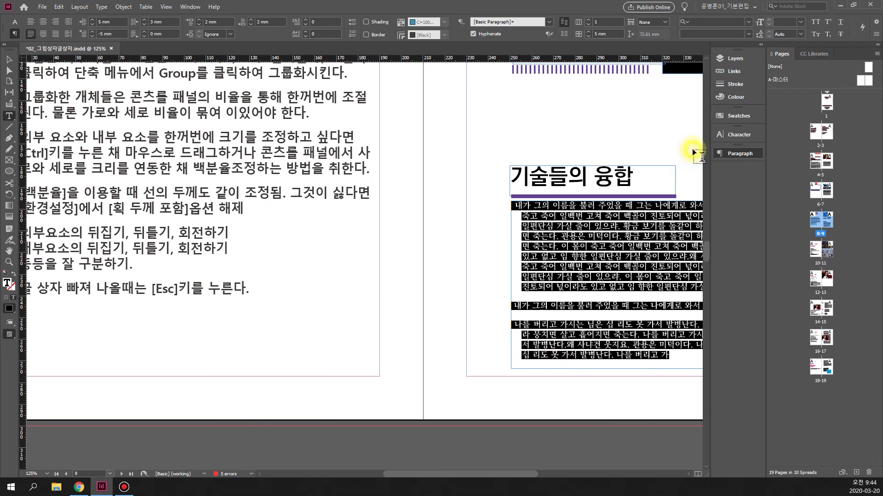